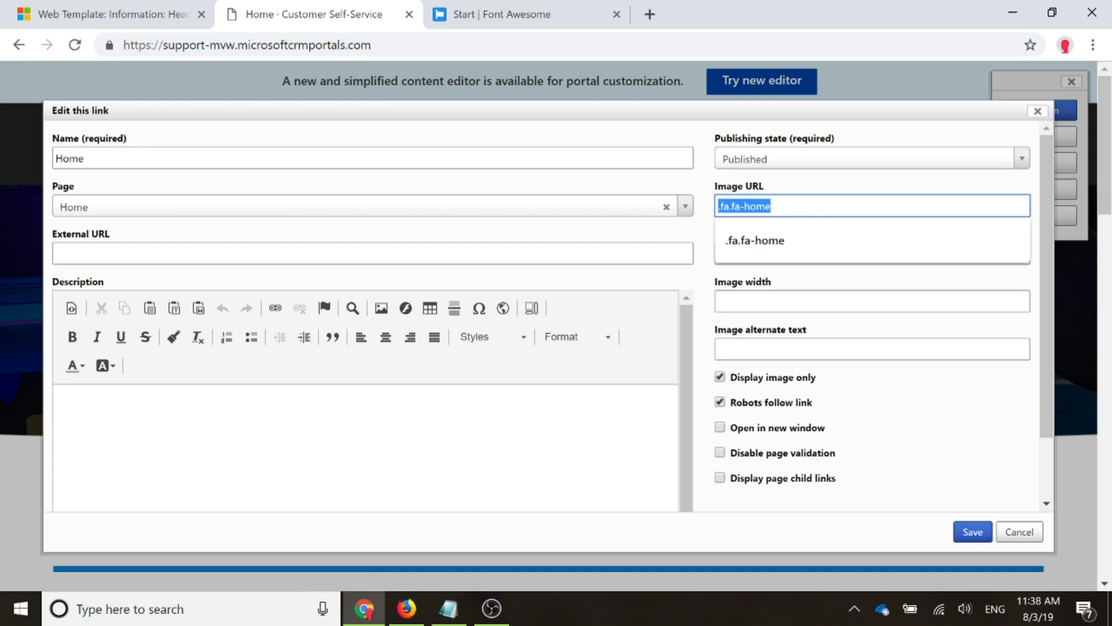
- Switch to the Font Awesome site, search the icons for "book" filtered to Free, and view the solid book icon's details
left_click(816, 184)
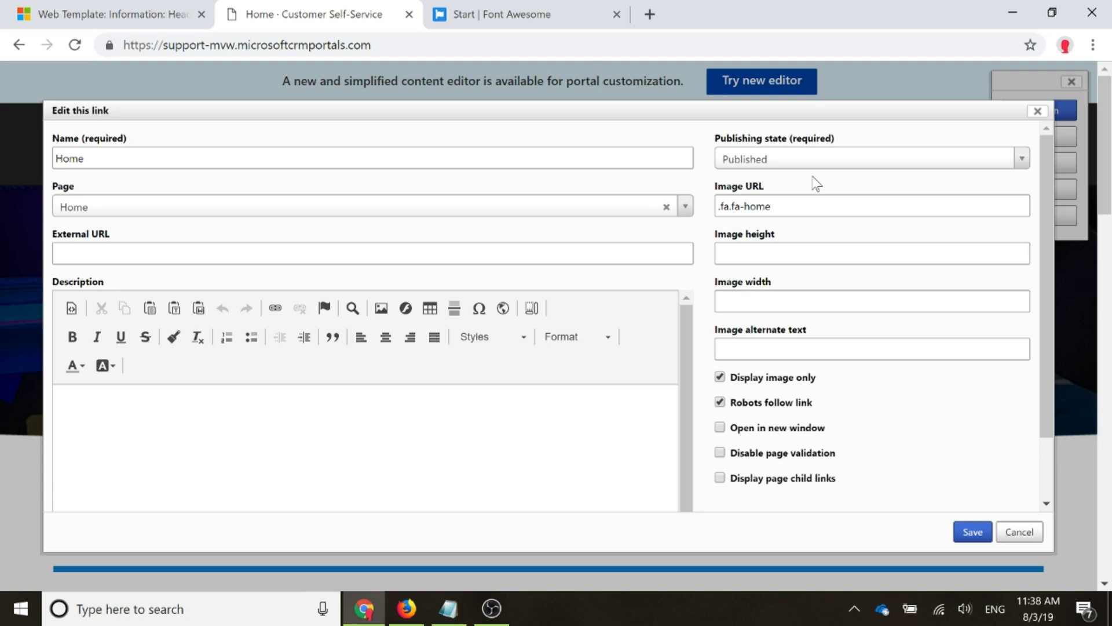
left_click(505, 16)
scroll(951, 181, "up", 2)
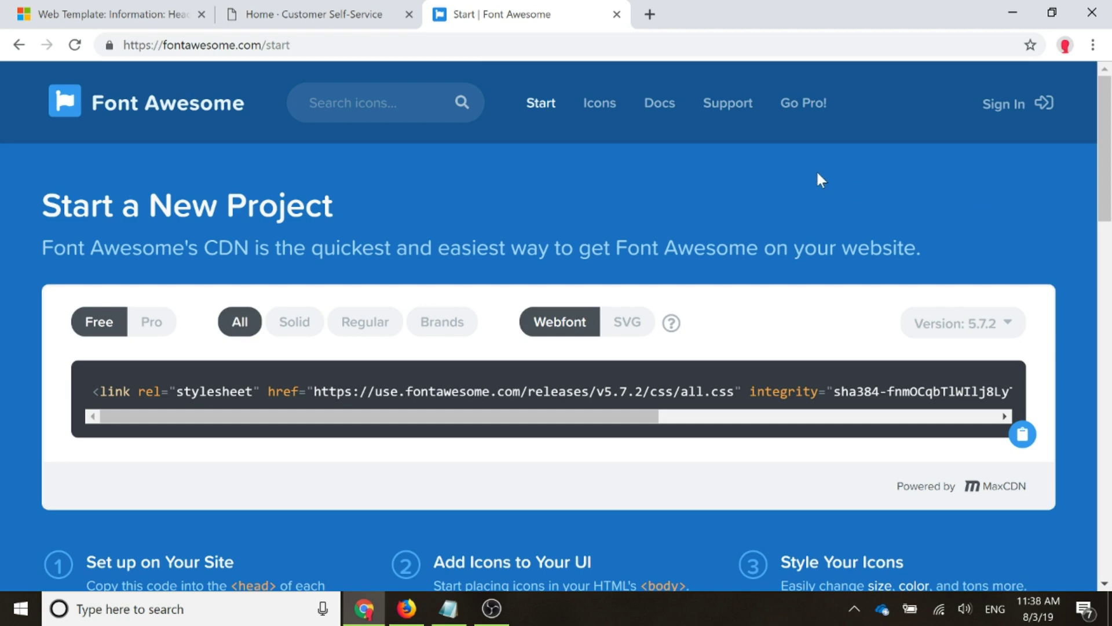
left_click(602, 105)
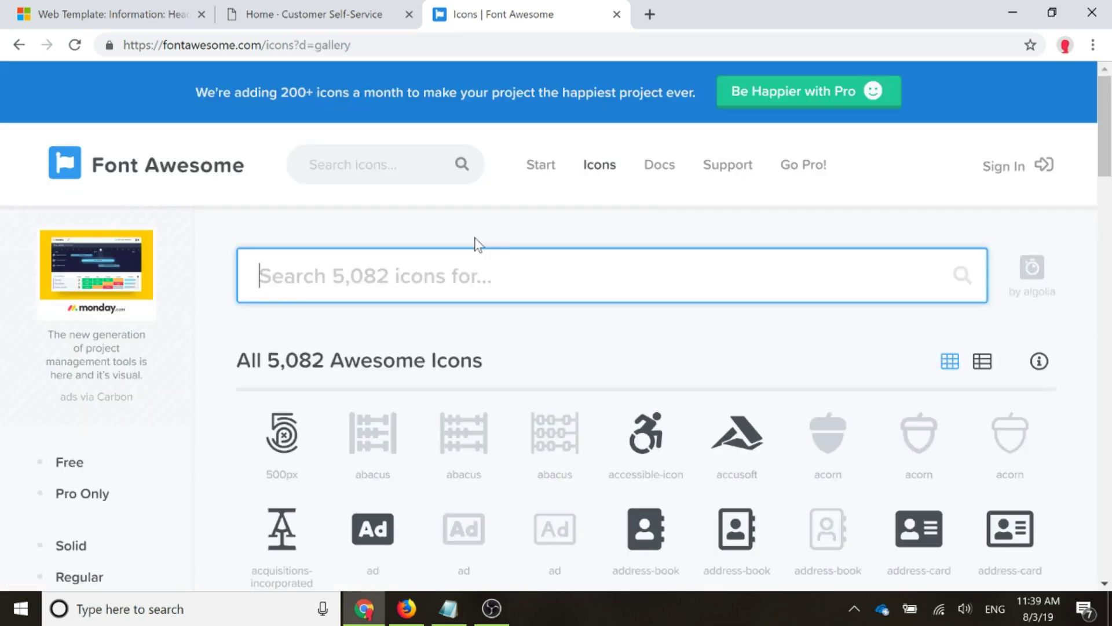
type("book")
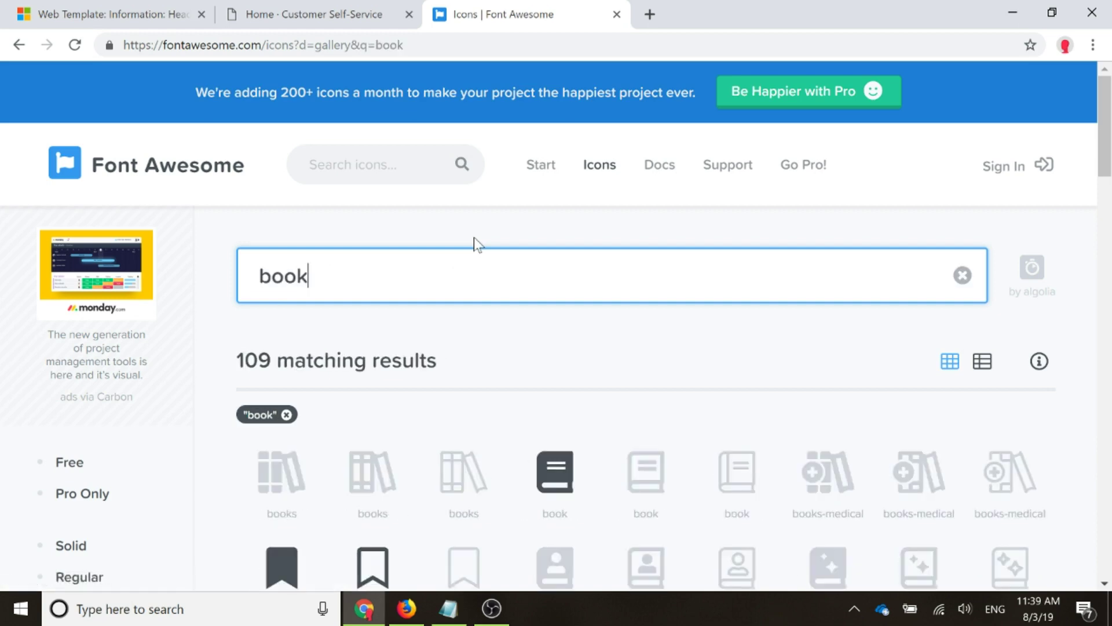
scroll(489, 322, "down", 2)
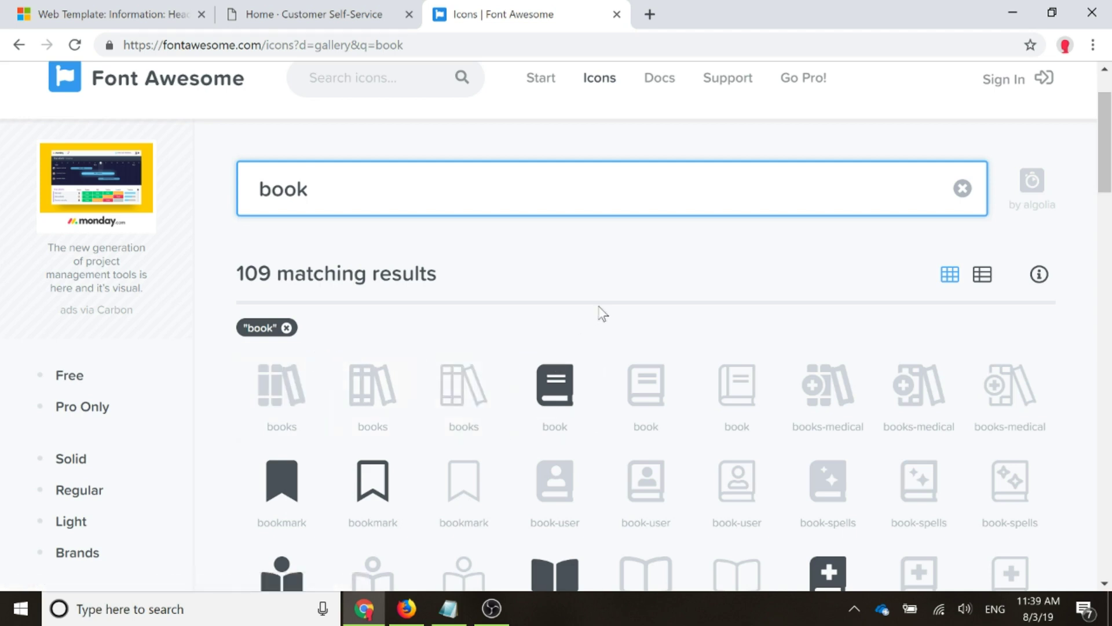
left_click(76, 379)
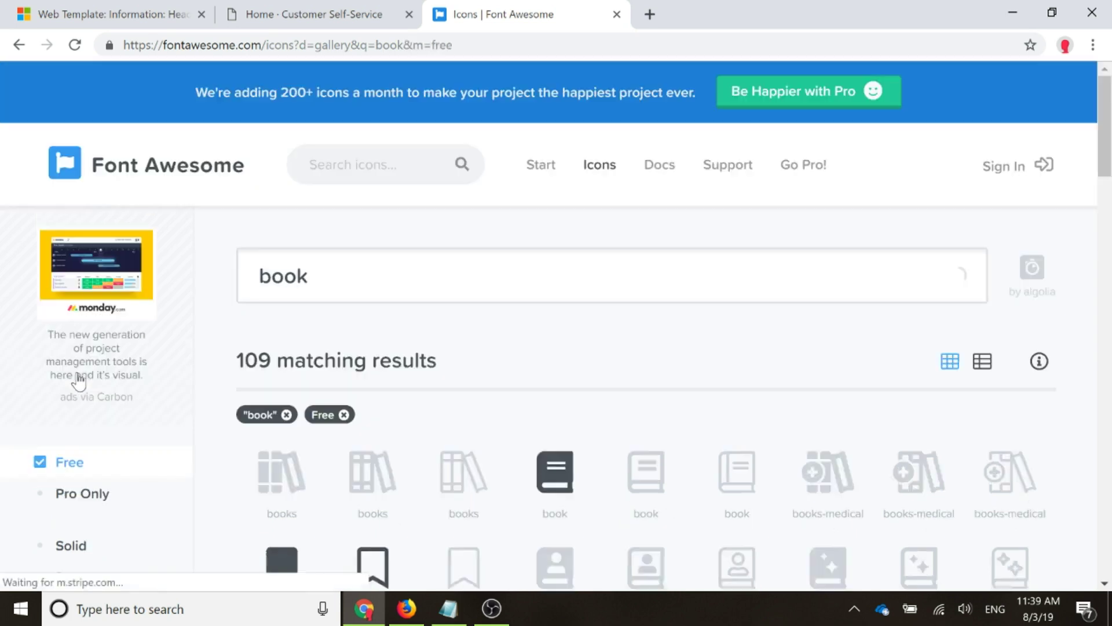
scroll(546, 364, "down", 1)
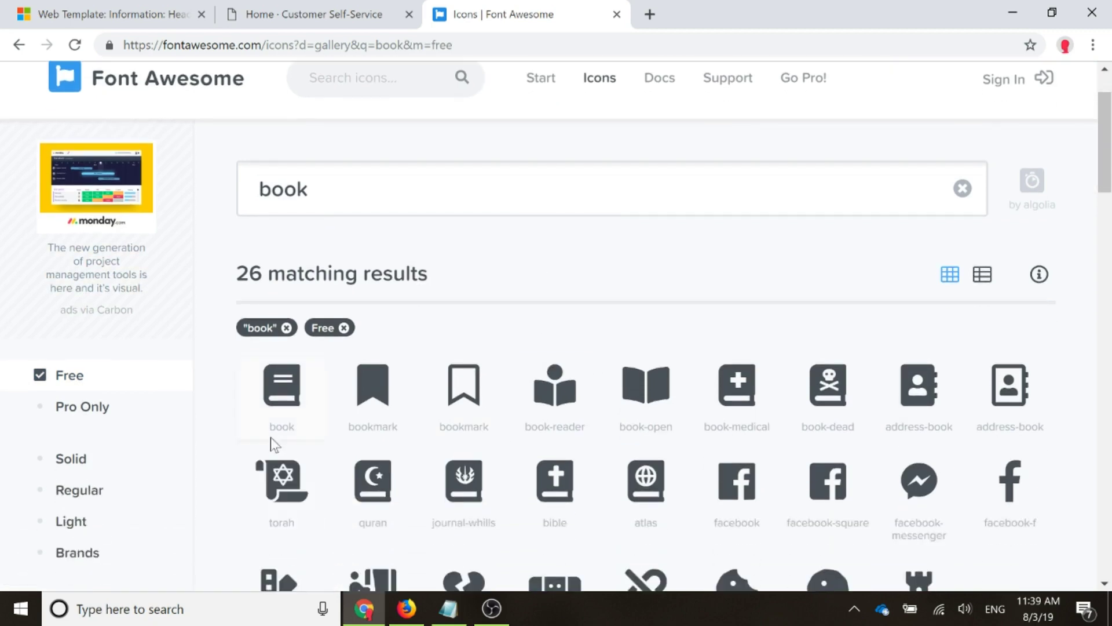
left_click(298, 420)
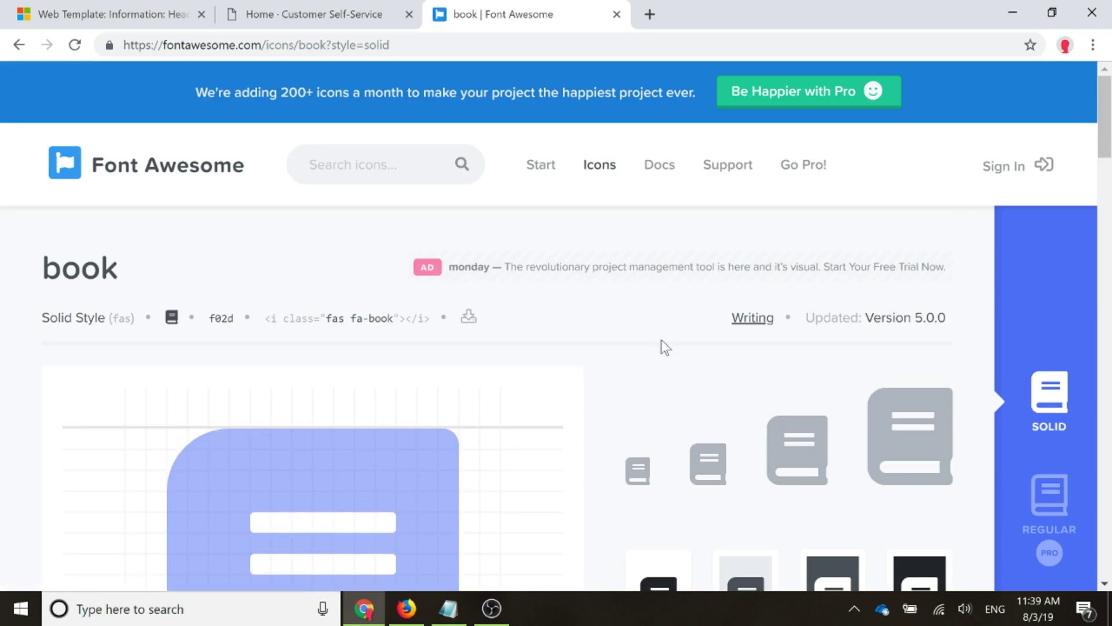
scroll(665, 347, "down", 1)
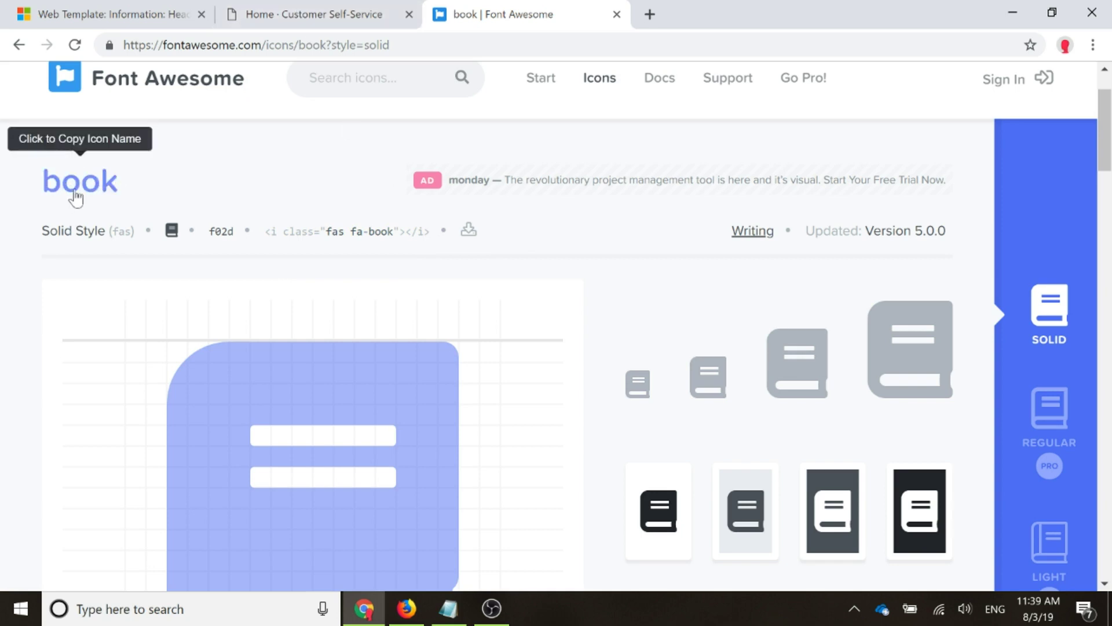
- Return to the portal, check the Home link's Image URL, and close the link without saving
left_click(312, 14)
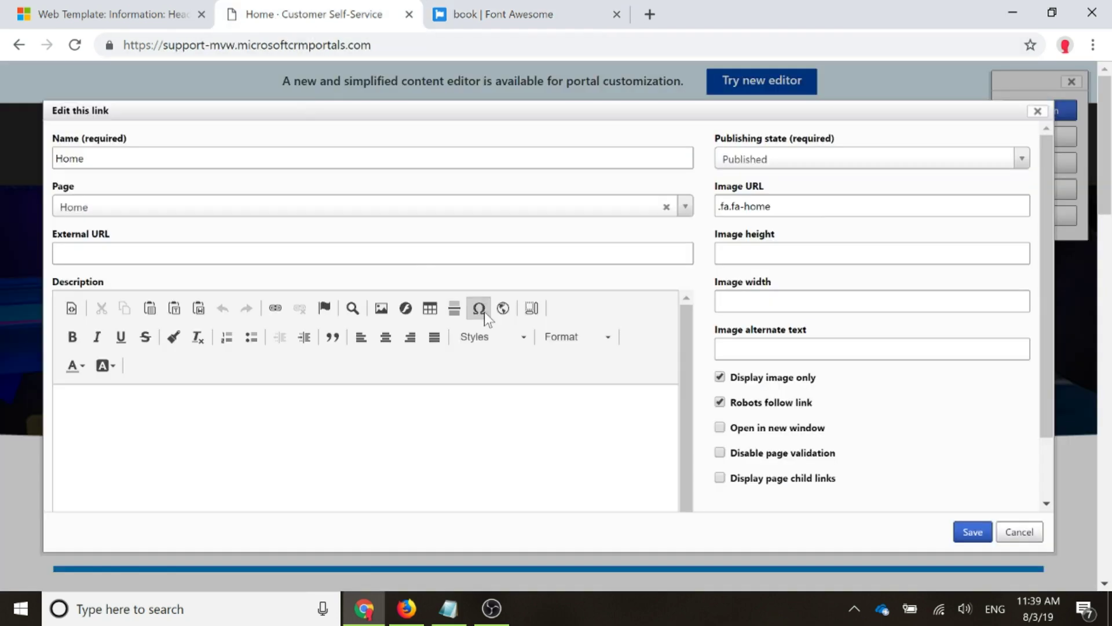
triple_click(747, 206)
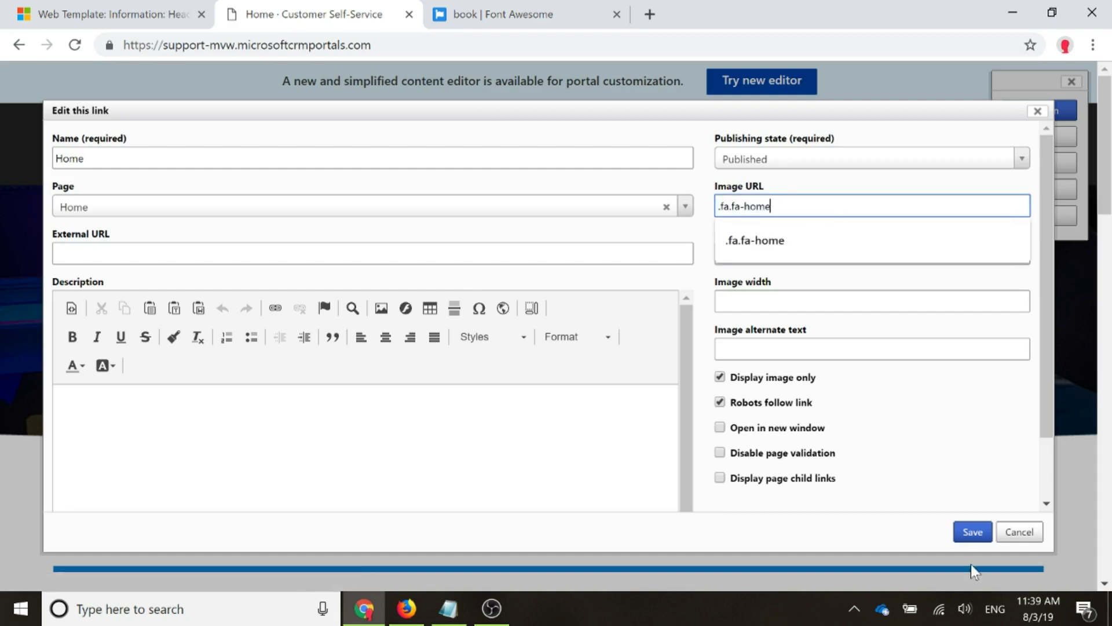
left_click(1020, 531)
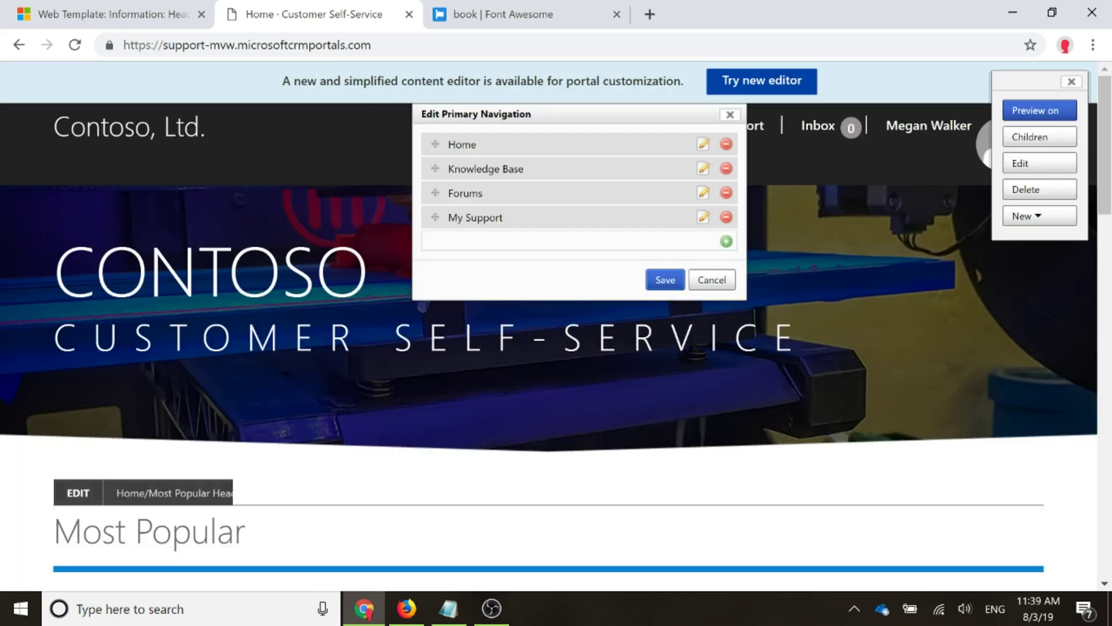
- Set the Knowledge Base link's Image URL to .fa.fa-book and save the link and the primary navigation
left_click(703, 168)
type(".")
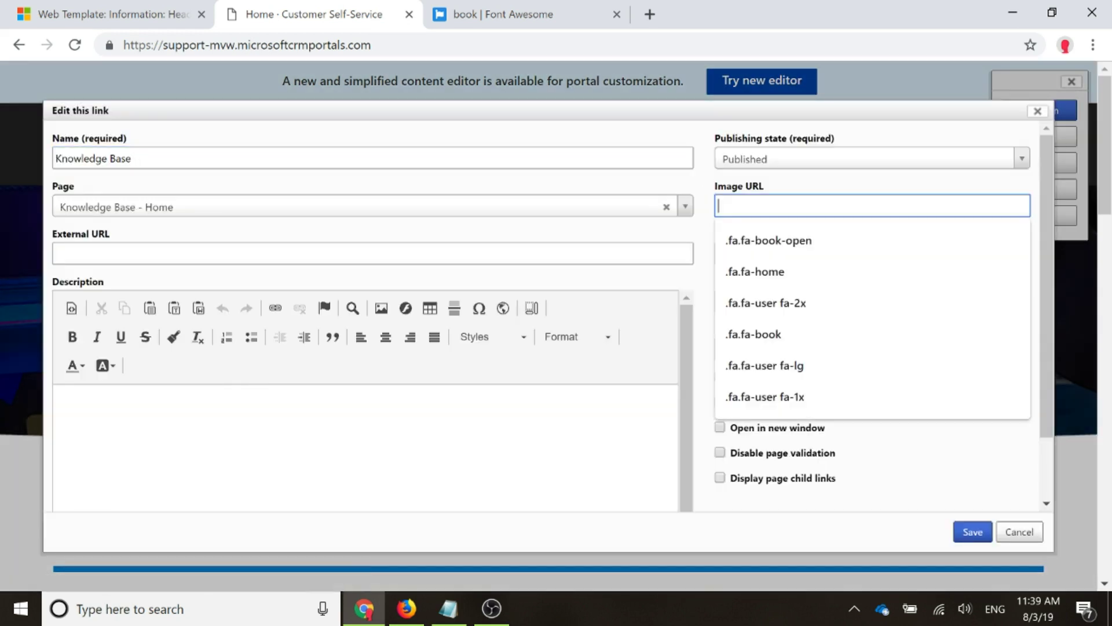
type("fa.fa-book")
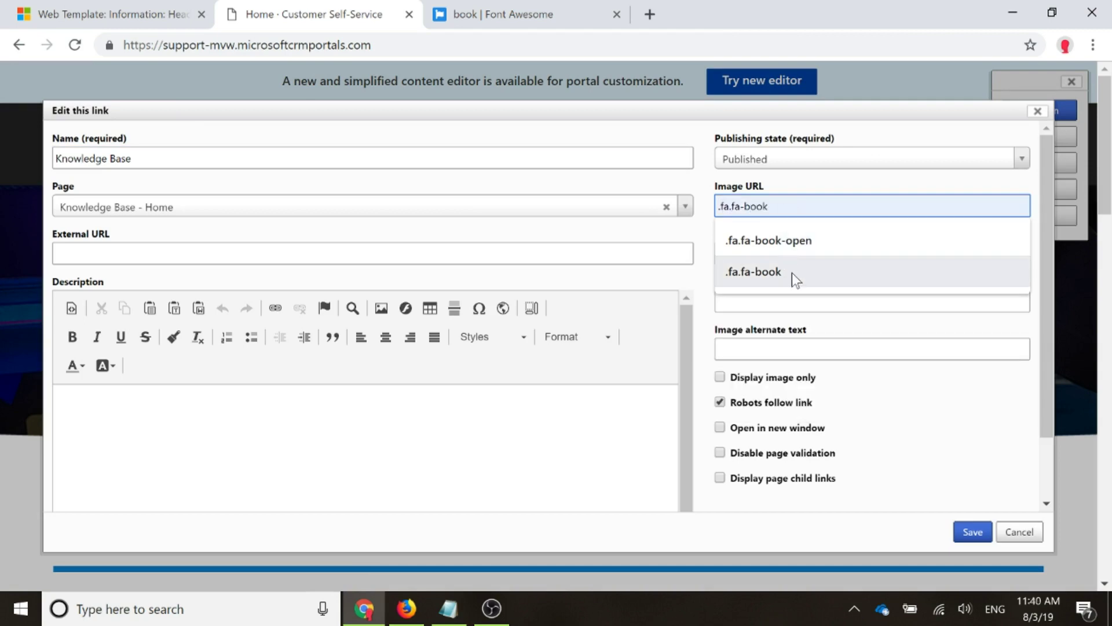
left_click(791, 272)
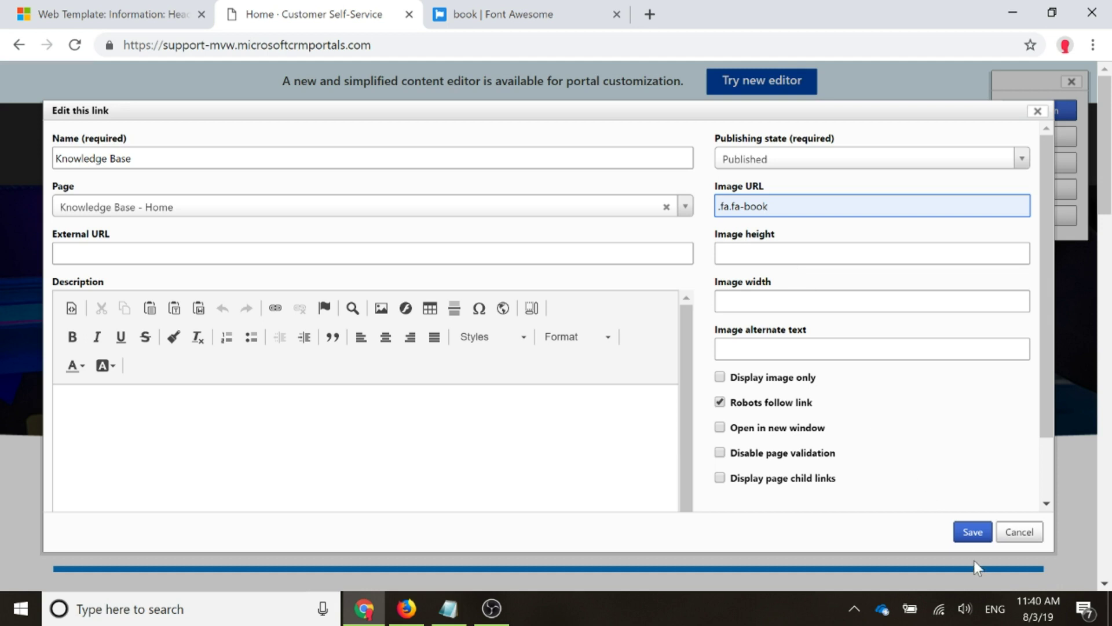
left_click(977, 540)
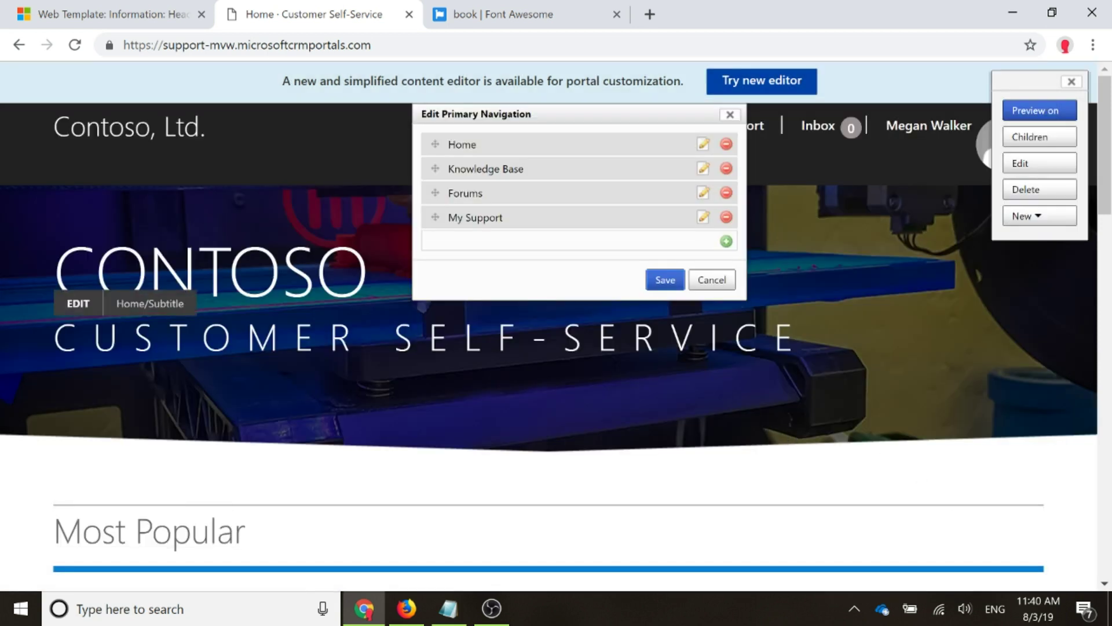
left_click(665, 281)
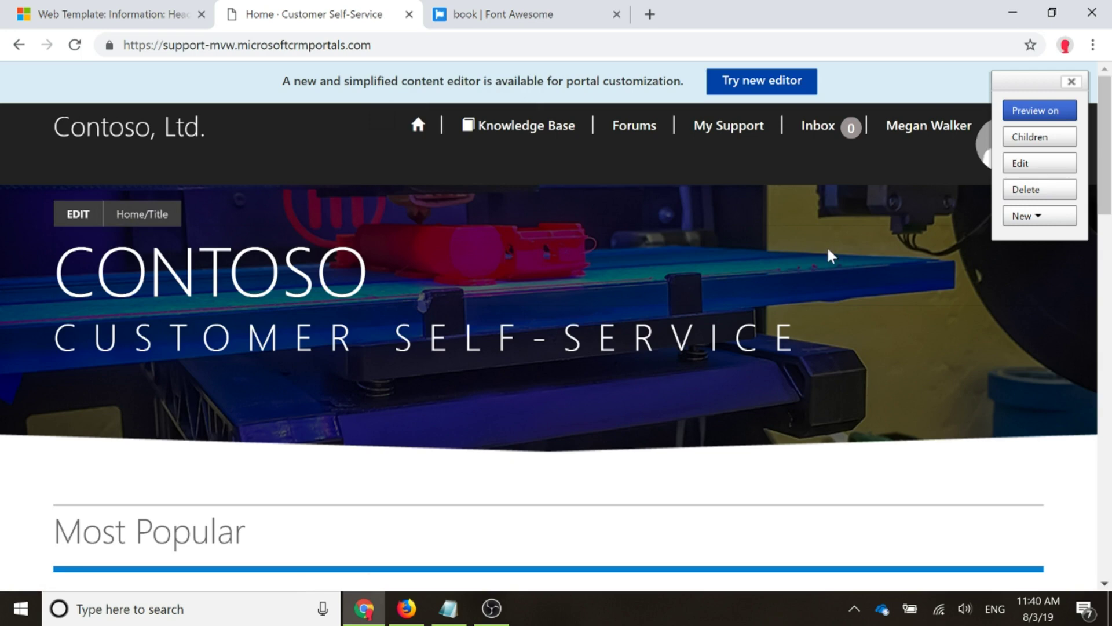
- Open the HTML source of the home page's Most Popular heading and add an empty line above its paragraph
scroll(832, 272, "down", 3)
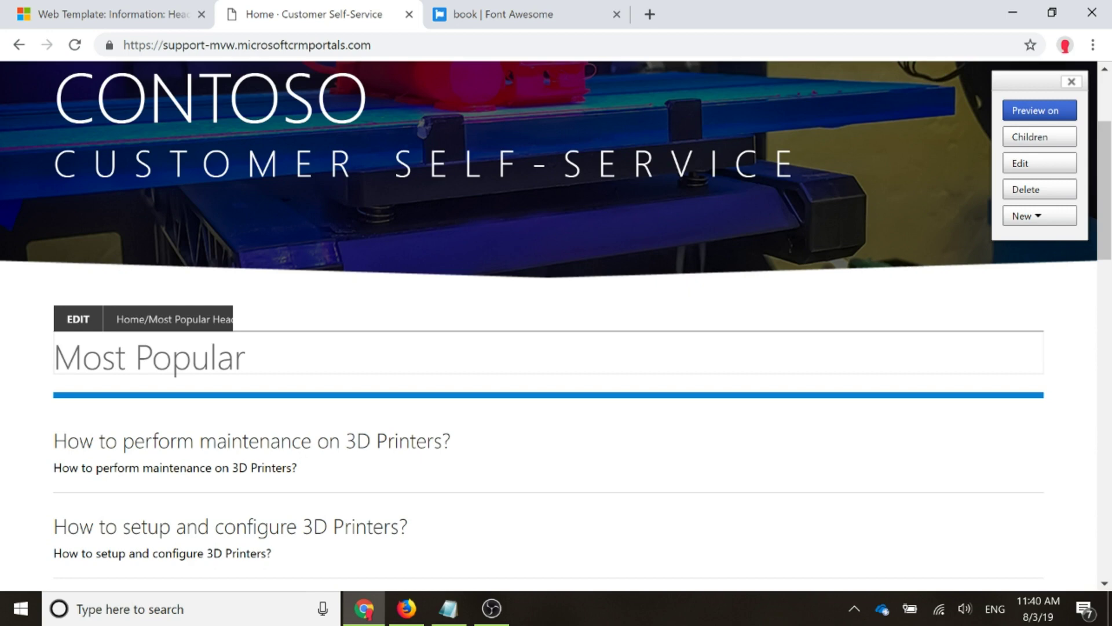
left_click(81, 320)
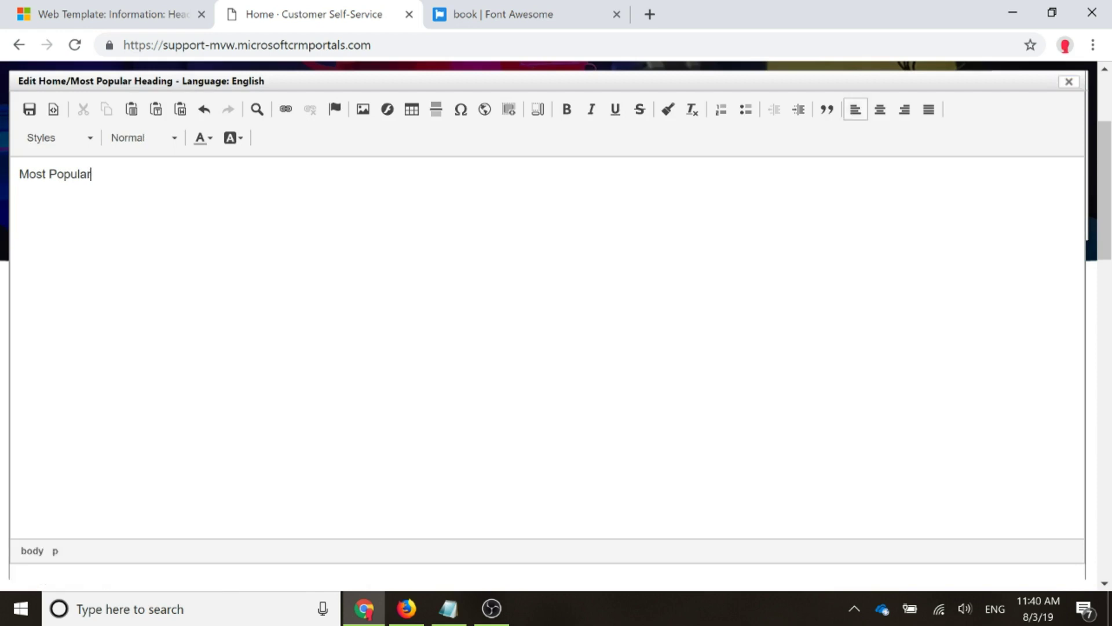
left_click(54, 110)
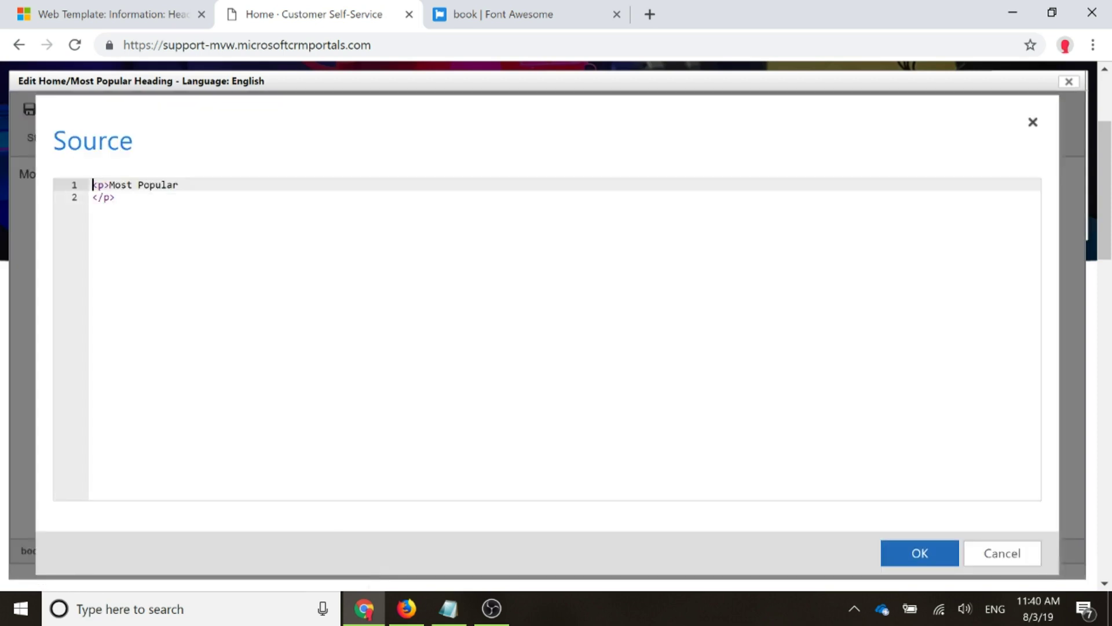
key("Return")
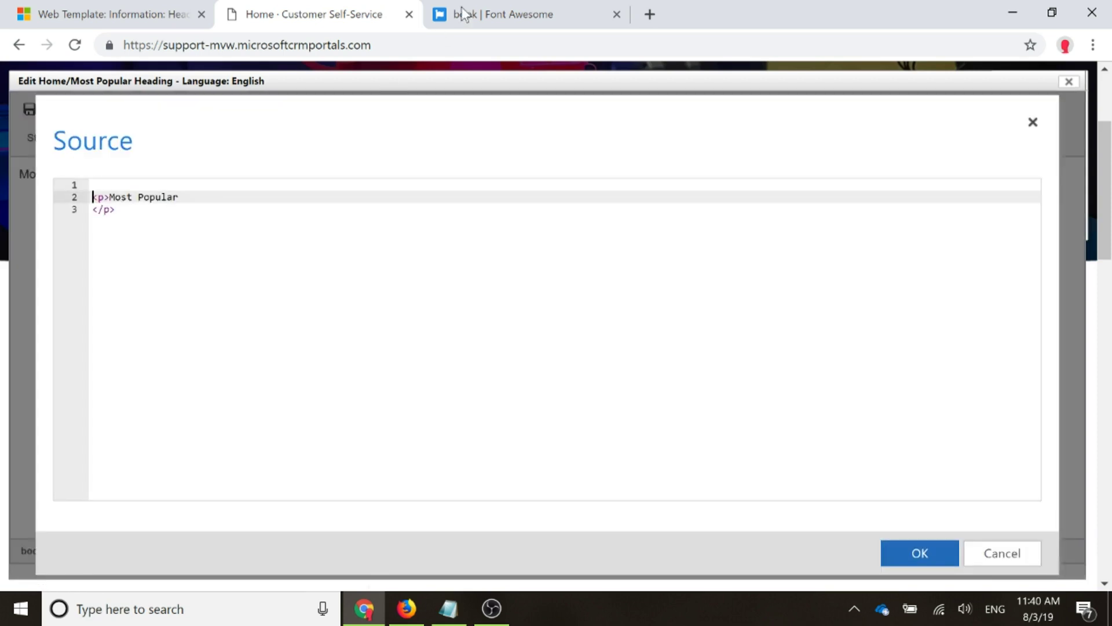
- Search Font Awesome for "thumb" among Free icons, copy the solid thumbs-up icon's HTML, and return to the portal's source editor
left_click(497, 14)
left_click(325, 78)
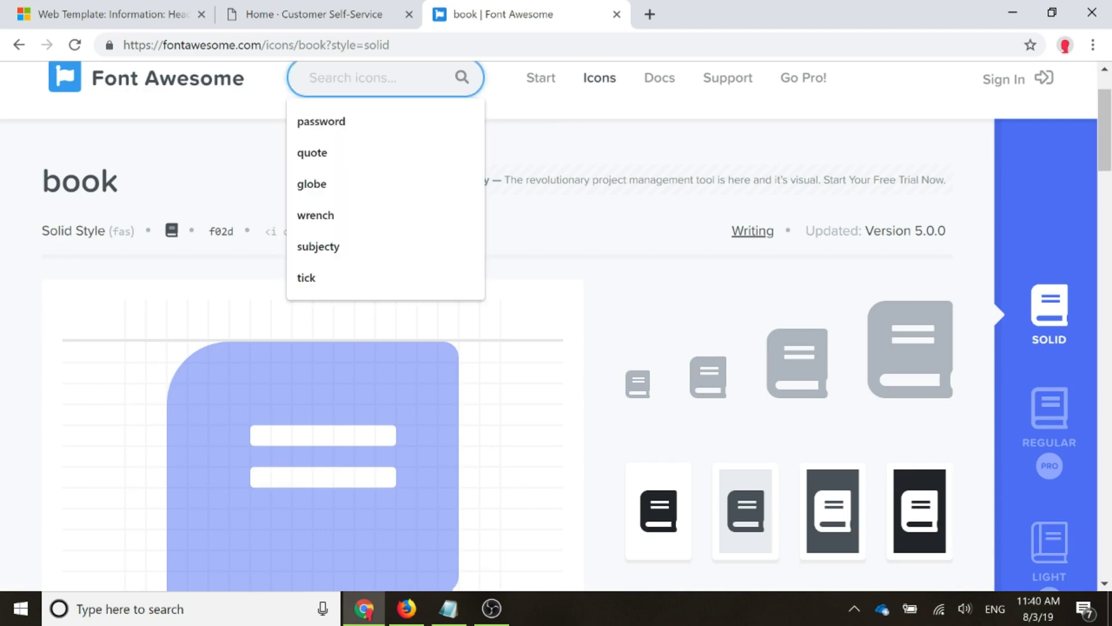
type("thumb")
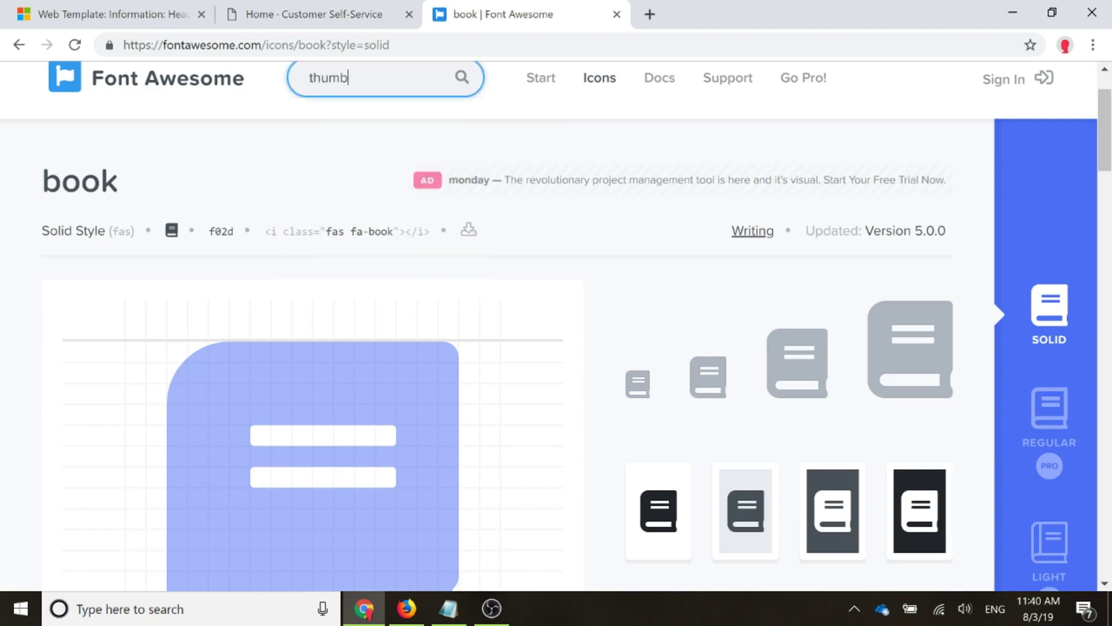
key("Return")
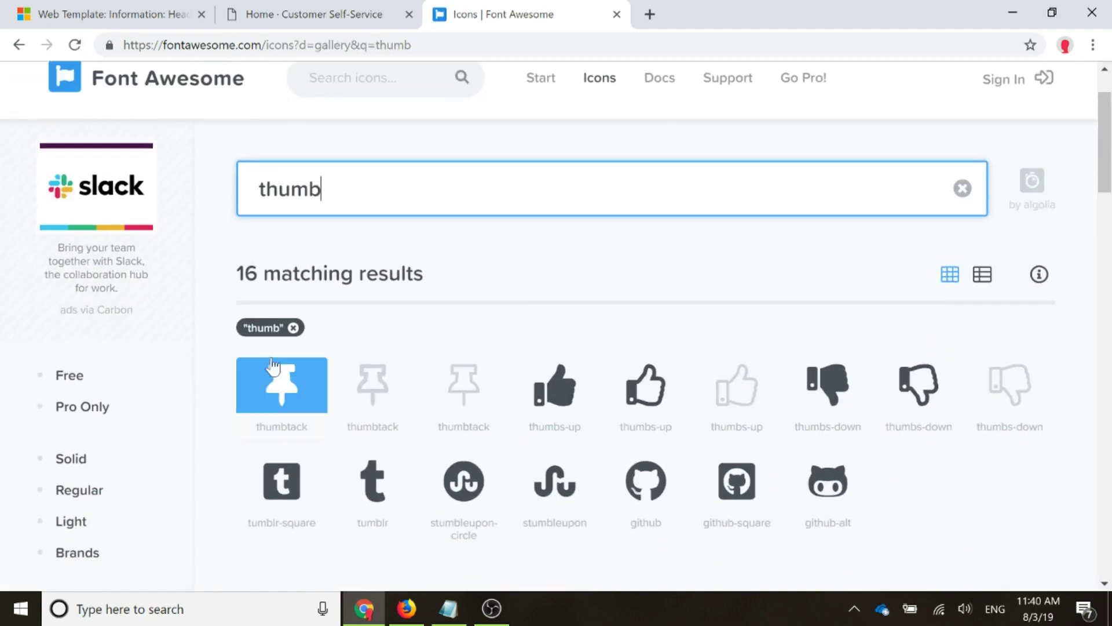
left_click(52, 374)
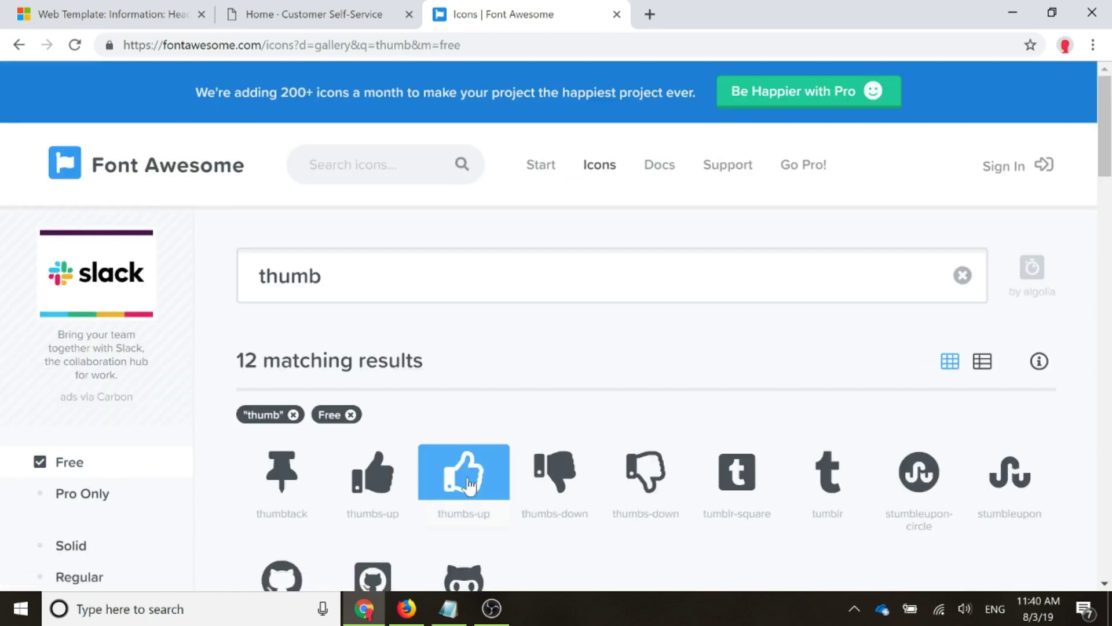
left_click(383, 507)
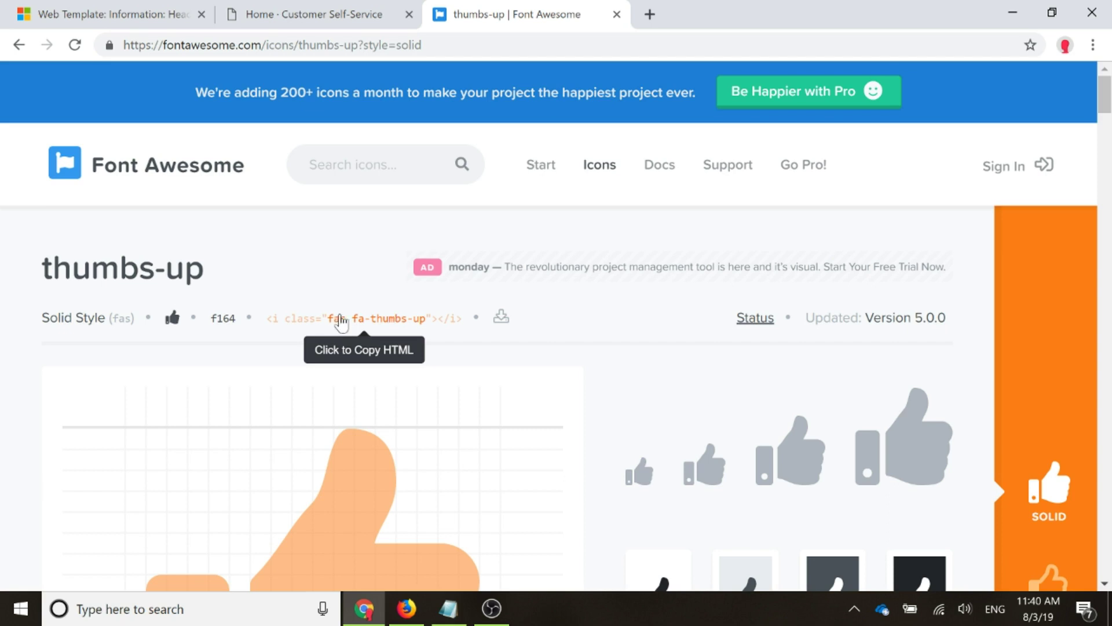
left_click(341, 322)
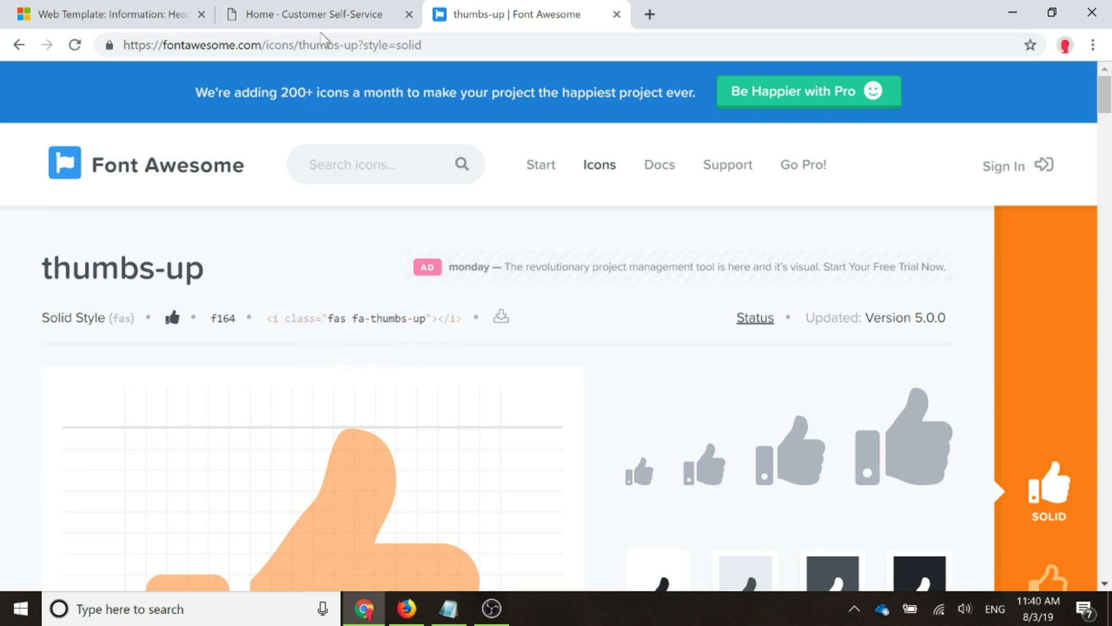
left_click(313, 17)
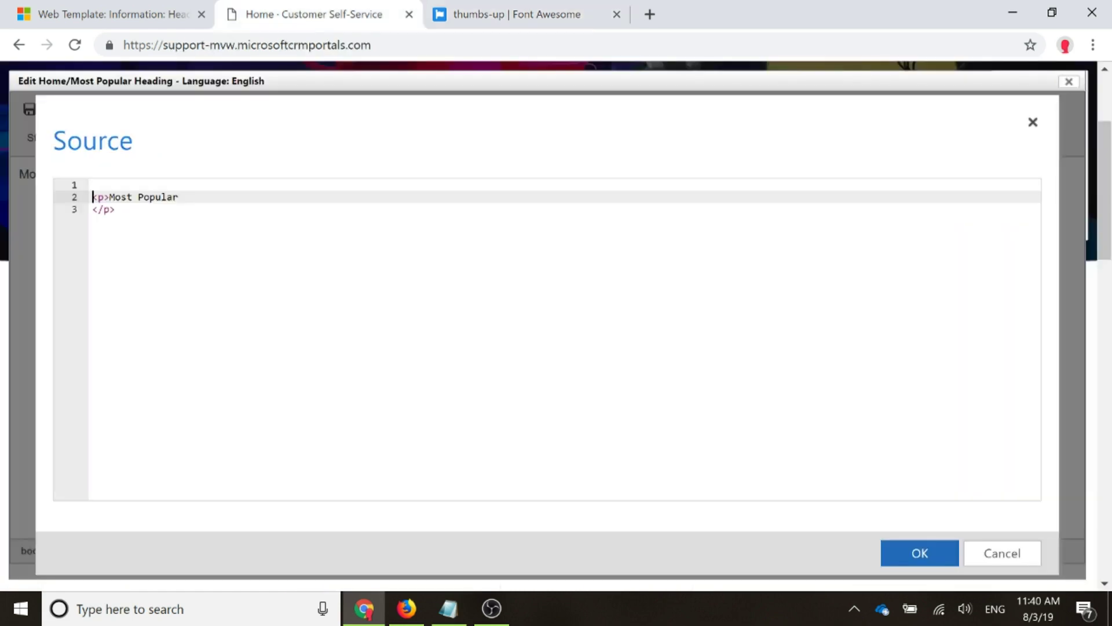
- Try placing the copied icon HTML on the empty line above the Most Popular paragraph
left_click(93, 184)
key("ctrl+v")
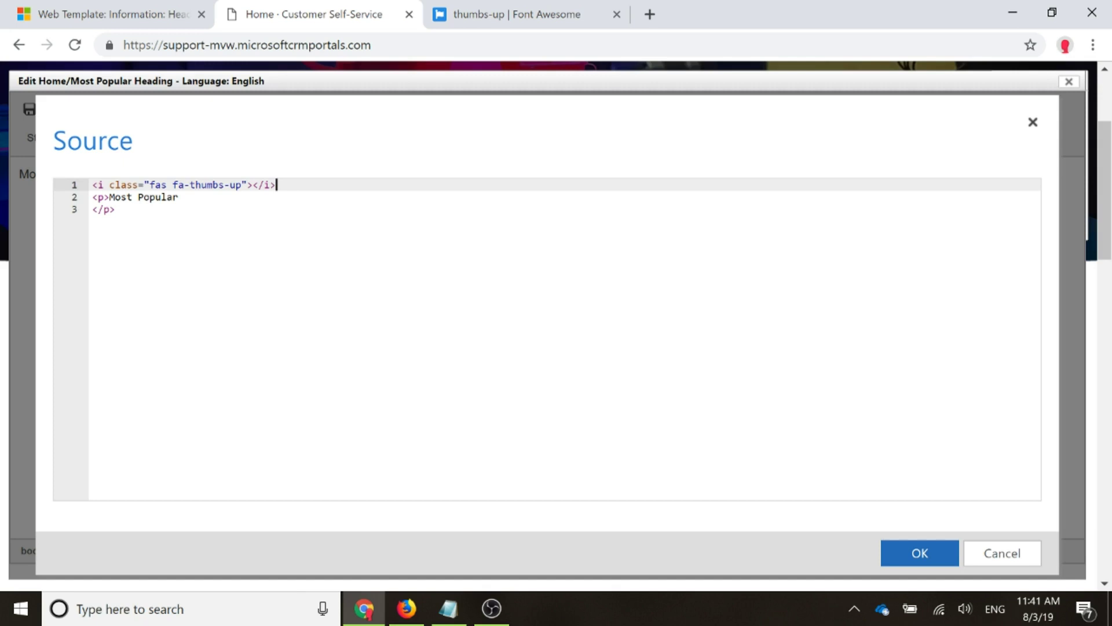
left_click_drag(277, 184, 160, 184)
key("ctrl+z")
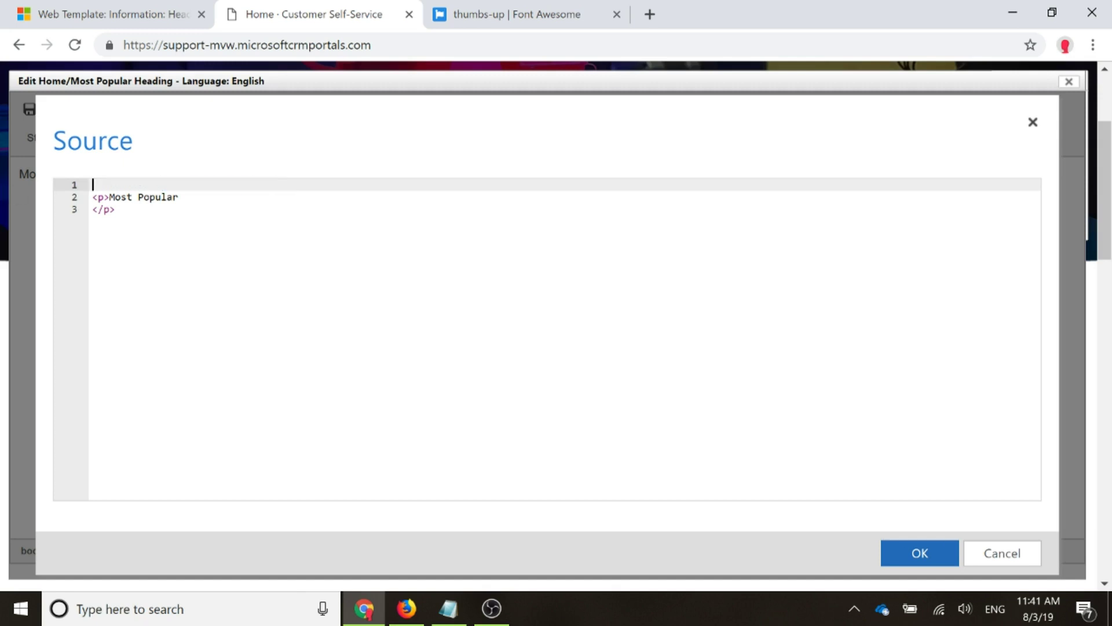
- Remove the blank first line, insert <i class="fas fa-thumbs-up"></i> after the text Most Popular, and save the heading
key("Delete")
key("End")
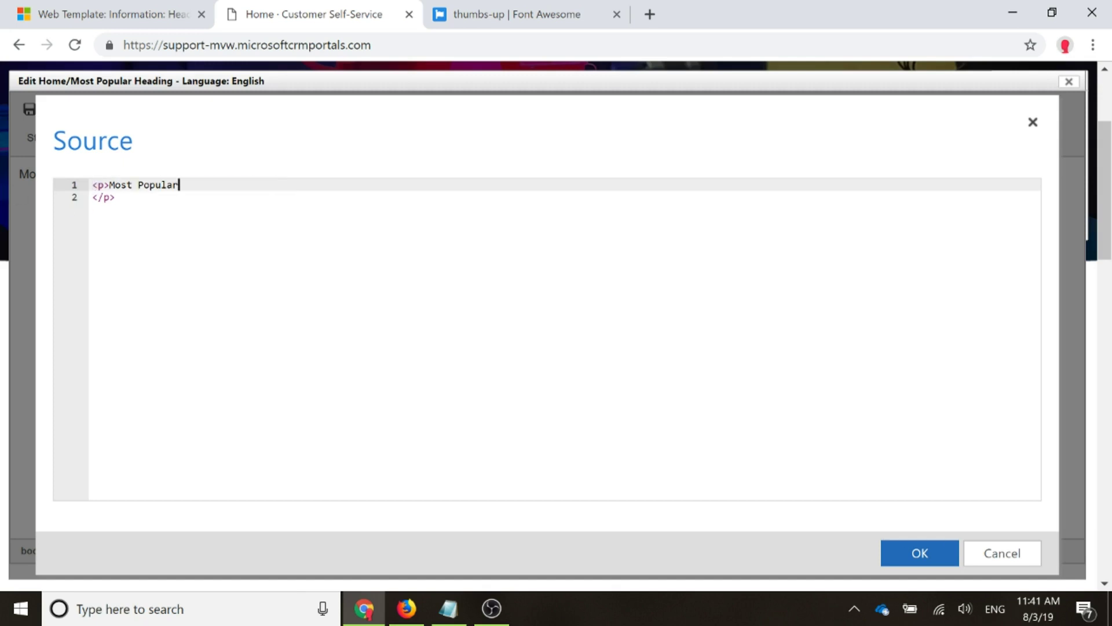
key("ctrl+v")
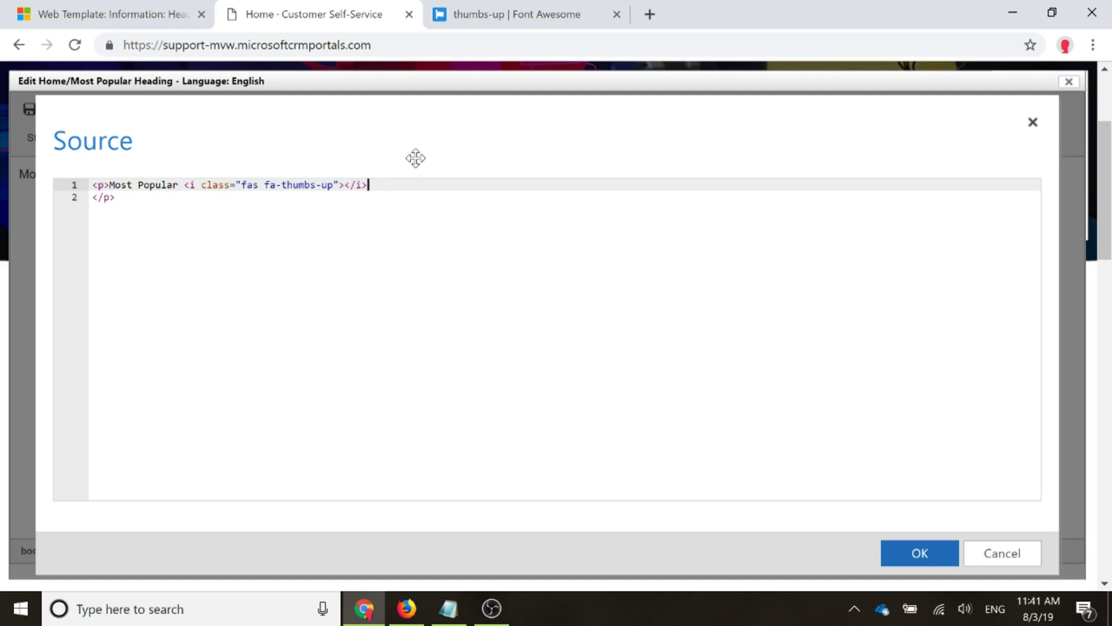
key("Delete")
left_click(944, 555)
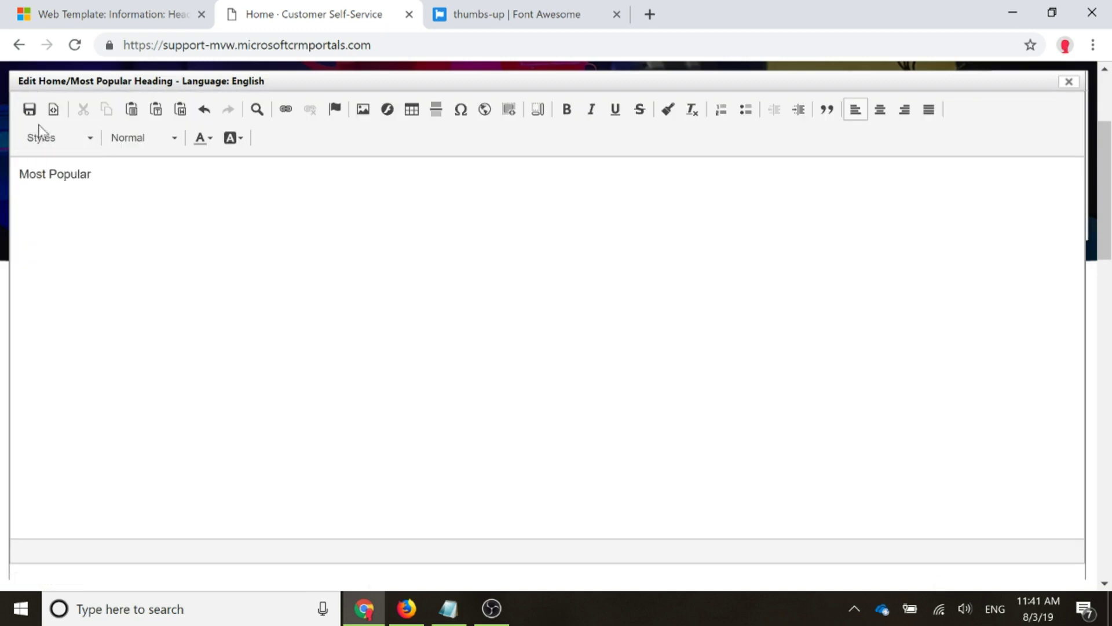
left_click(30, 109)
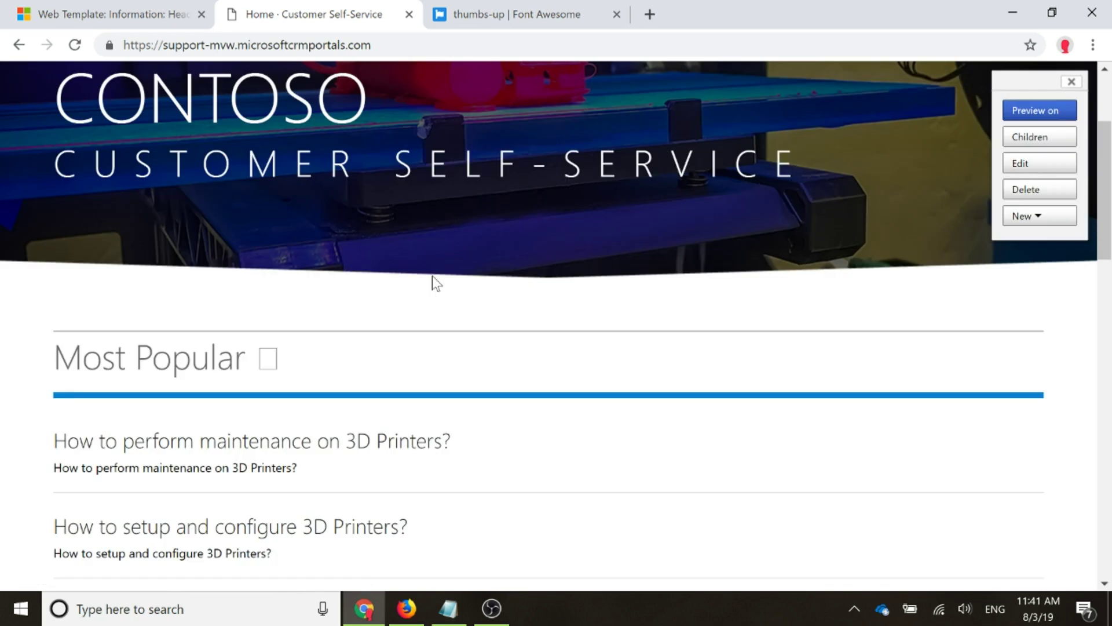
mouse_move(285, 355)
scroll(588, 82, "up", 3)
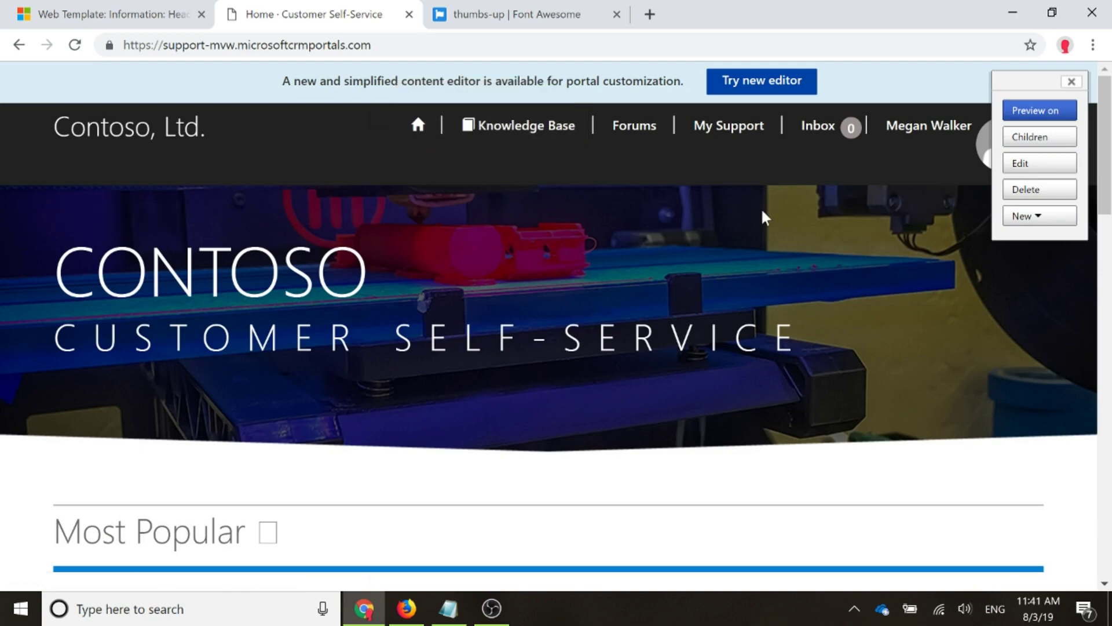
- View the home page's source code and highlight the stylesheet link to glyphicons-font-awesome-migrate.min.css
mouse_move(268, 530)
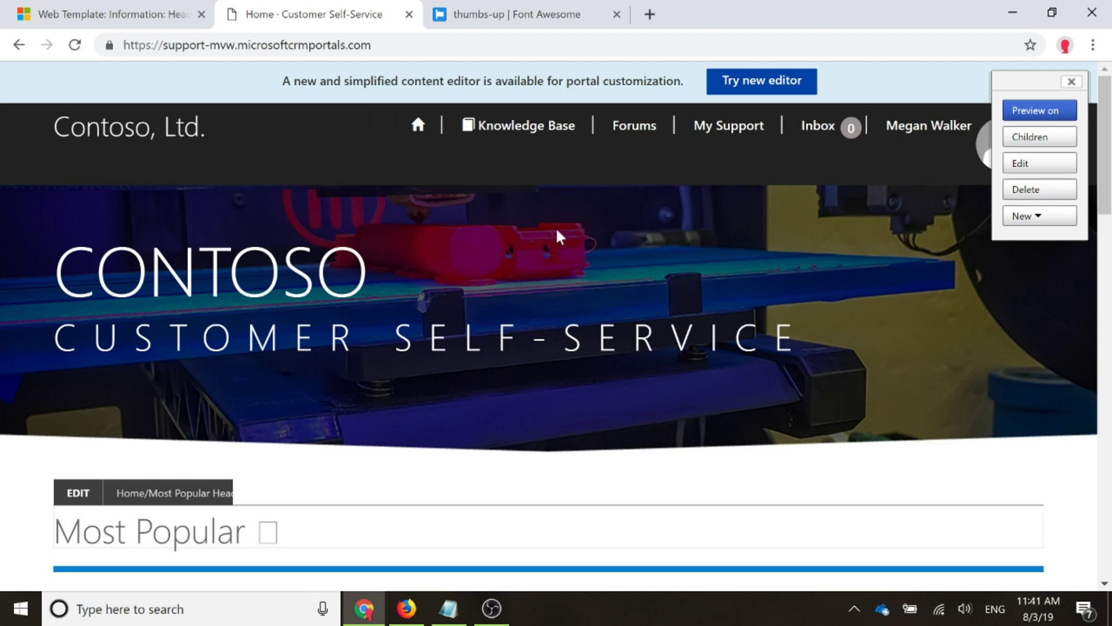
right_click(606, 262)
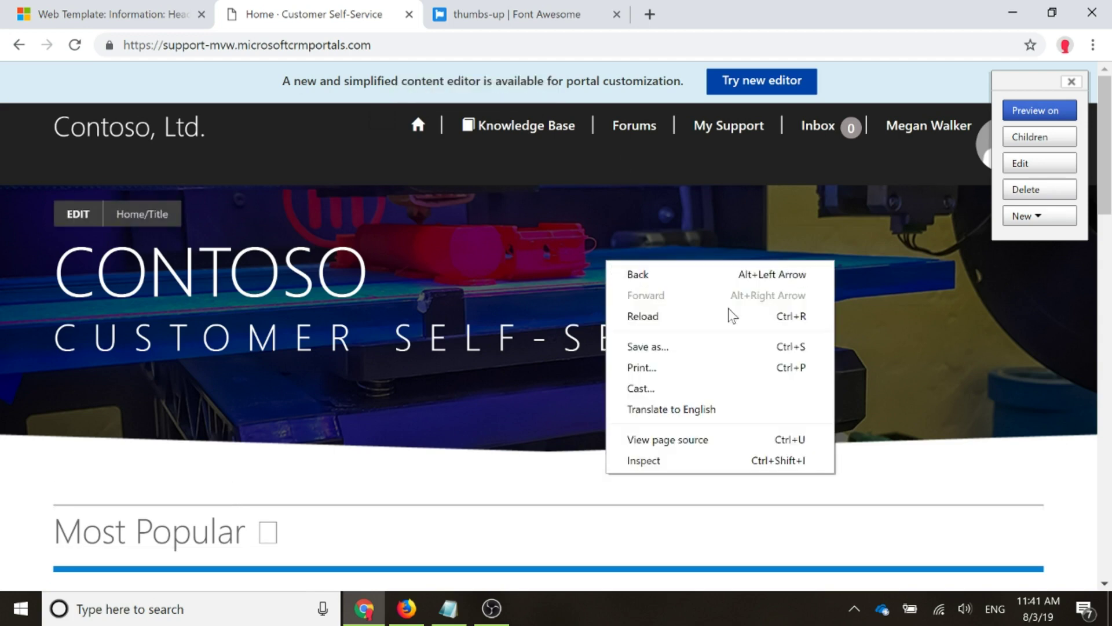
left_click(727, 444)
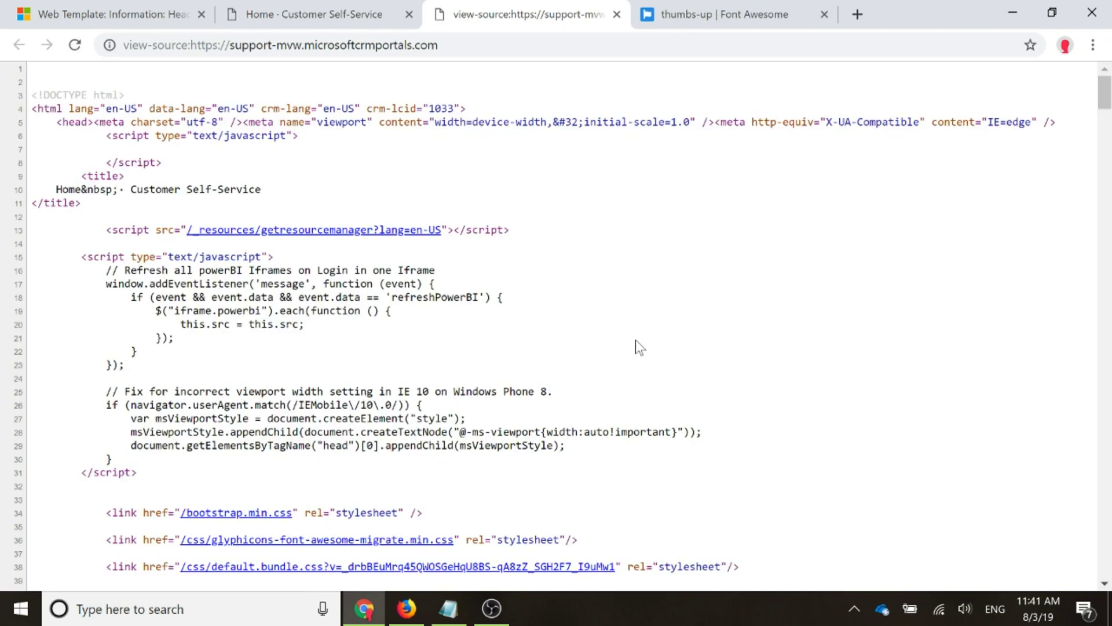
scroll(670, 313, "down", 3)
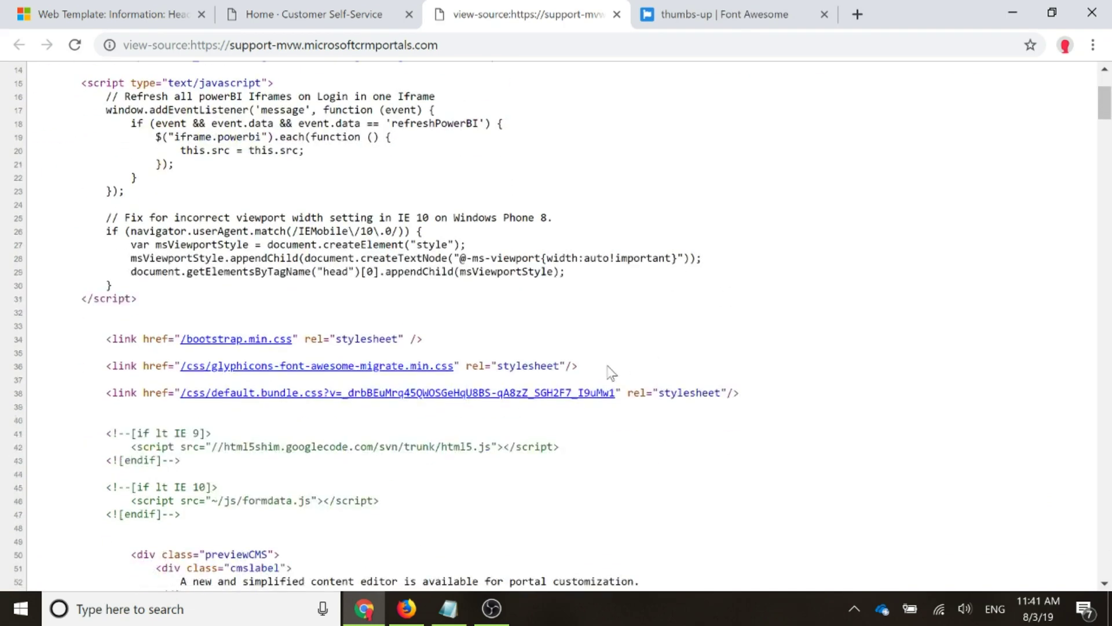
left_click_drag(579, 366, 81, 365)
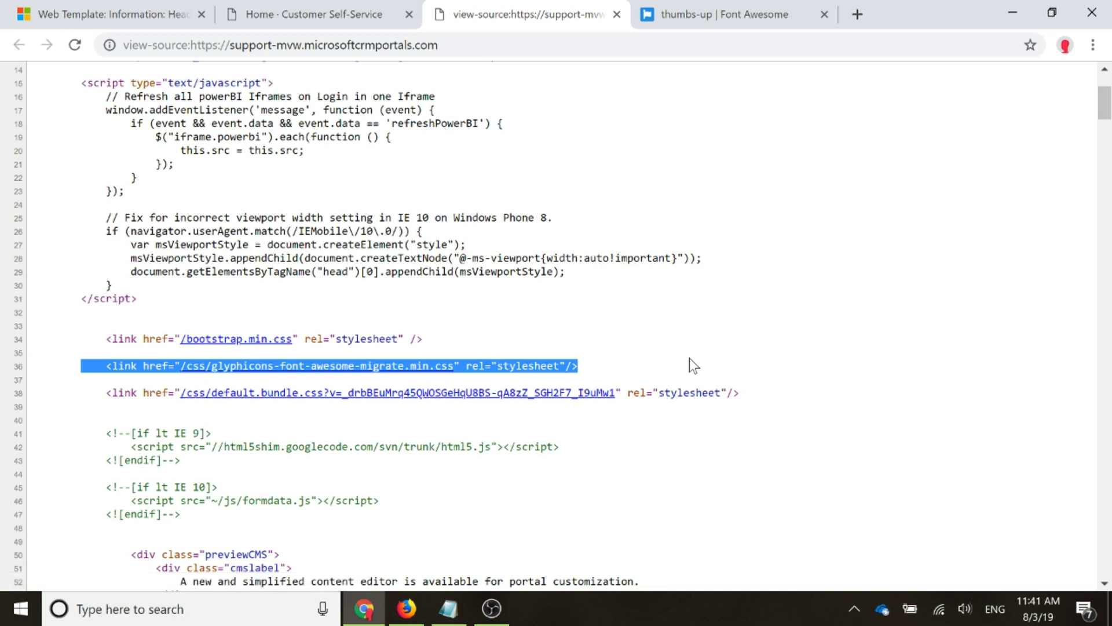
- Open Font Awesome's Start page and copy the free webfont CDN stylesheet link for version 5.7.2
left_click(687, 15)
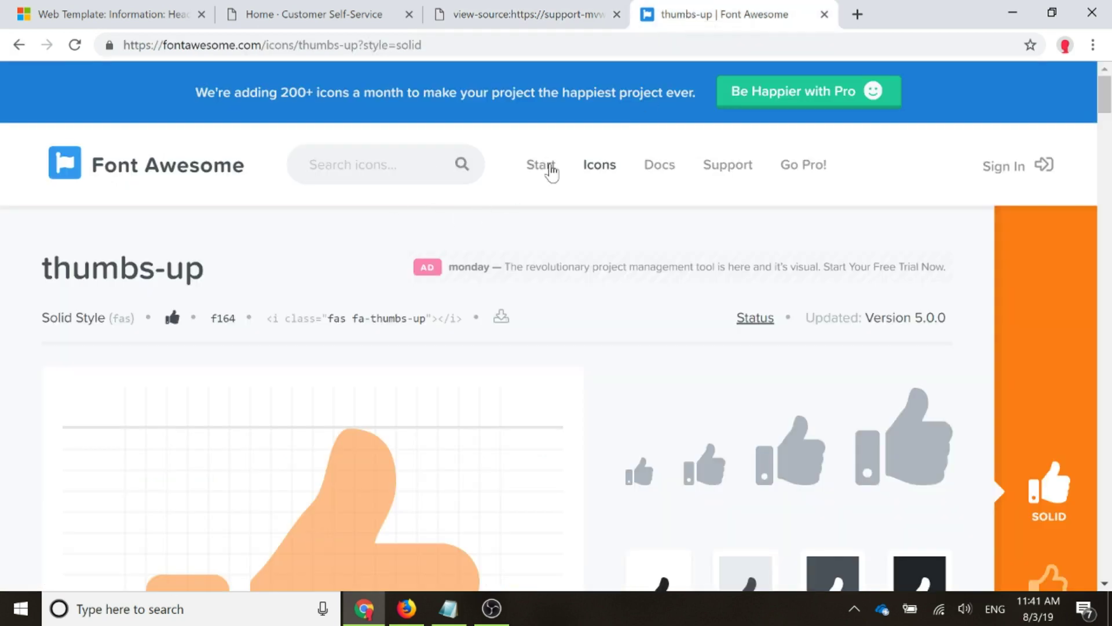
left_click(547, 169)
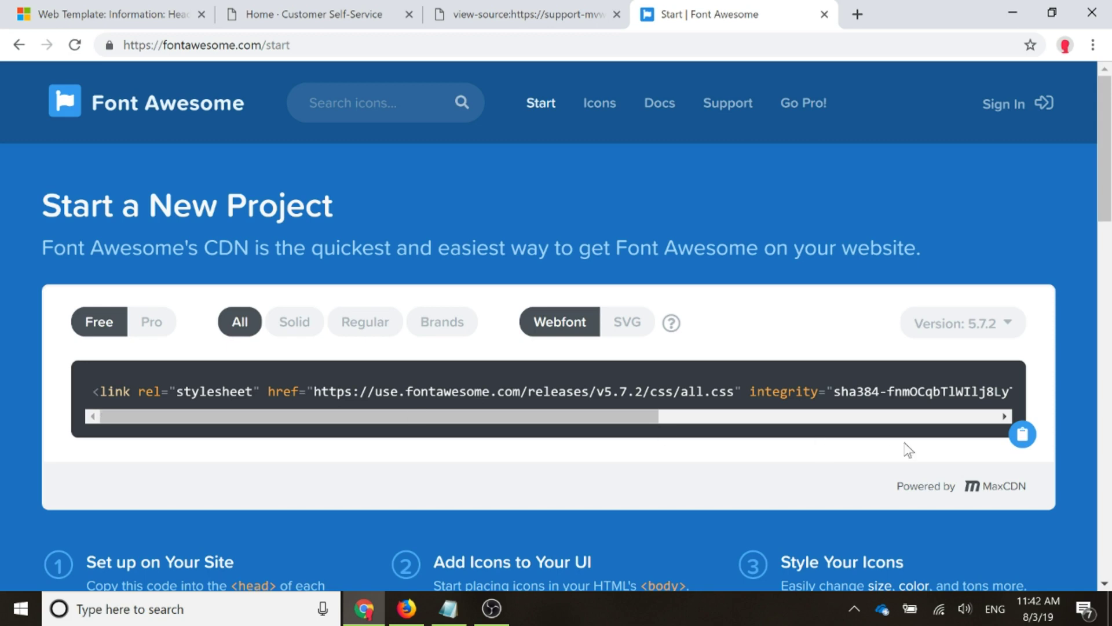
left_click(1022, 436)
- Insert the copied Font Awesome stylesheet link on a new first line of the Header web template's source and save the template
left_click(69, 13)
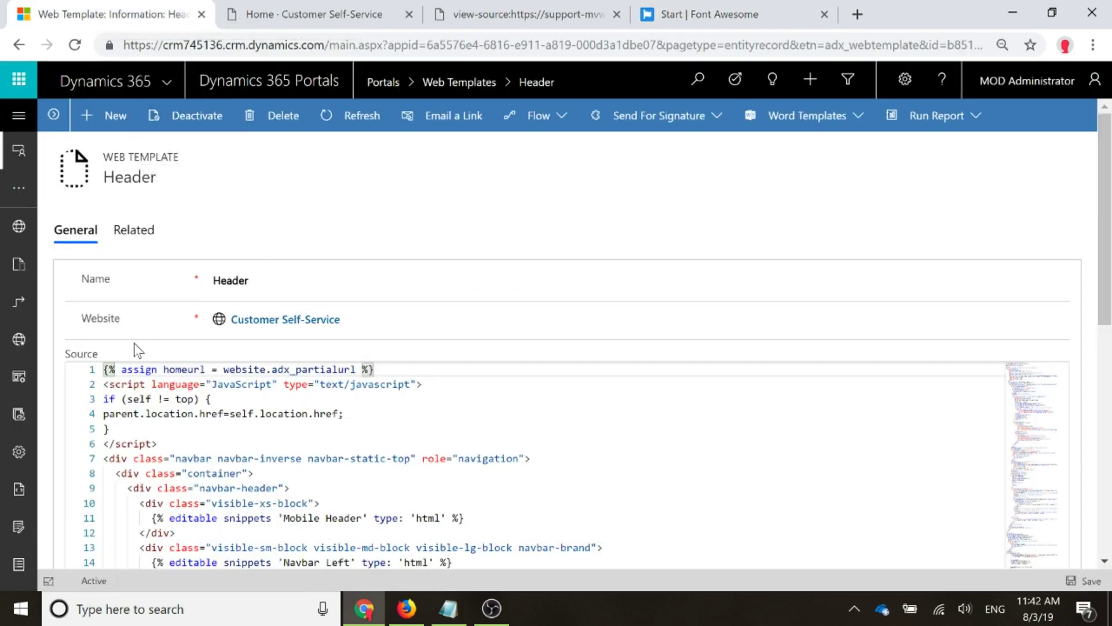
key("Return")
key("Up")
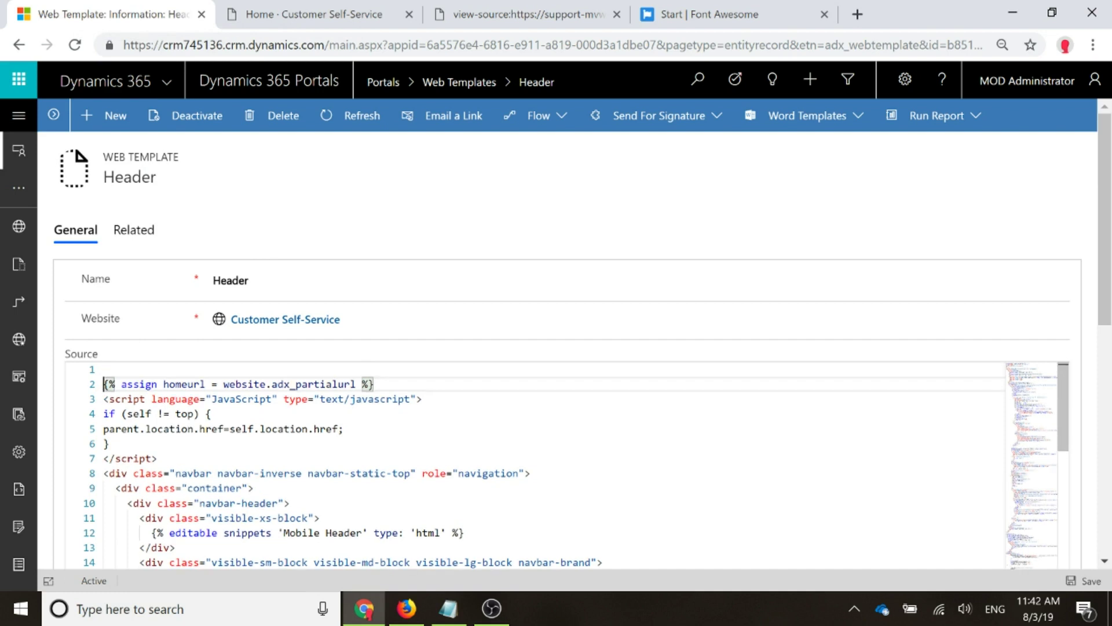
key("ctrl+v")
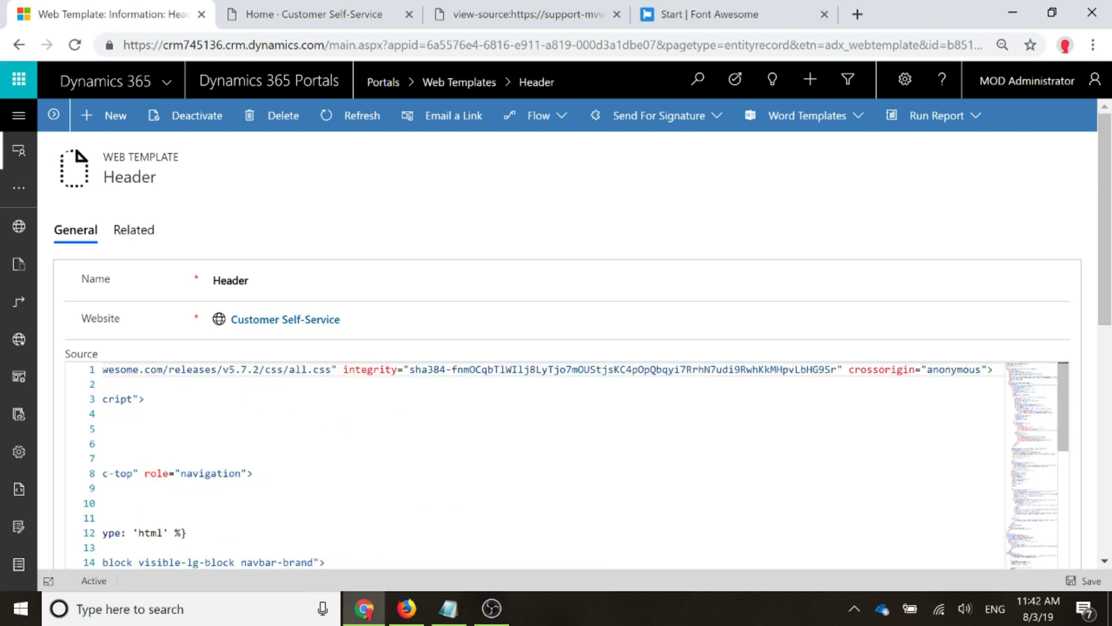
left_click(1091, 581)
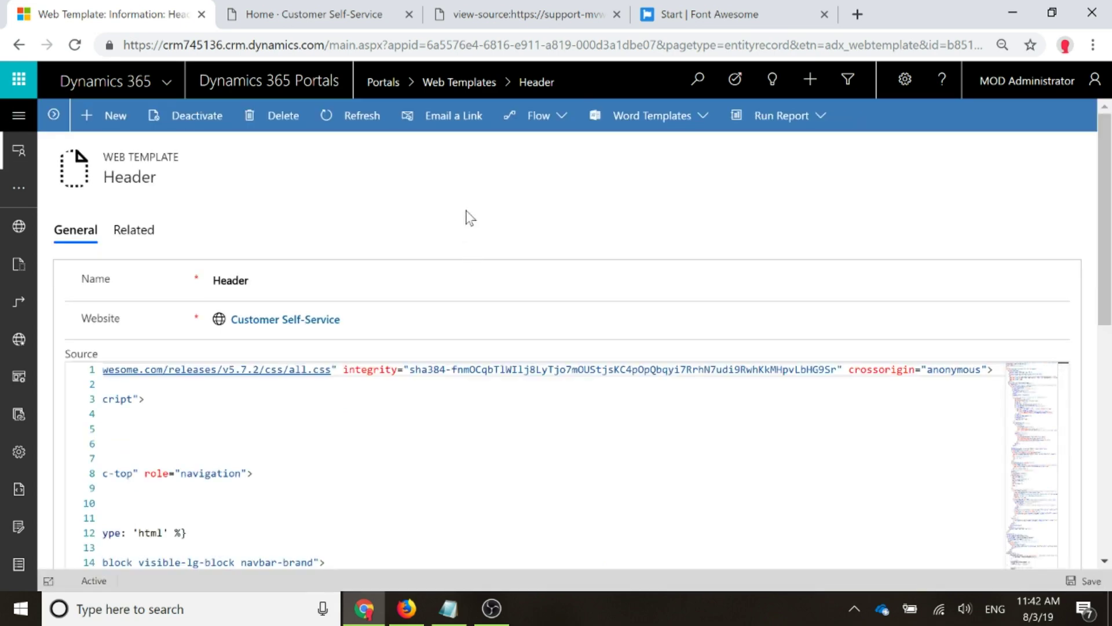
- Reload the portal home page and check the icons in the primary navigation and beside the Most Popular heading
left_click(298, 5)
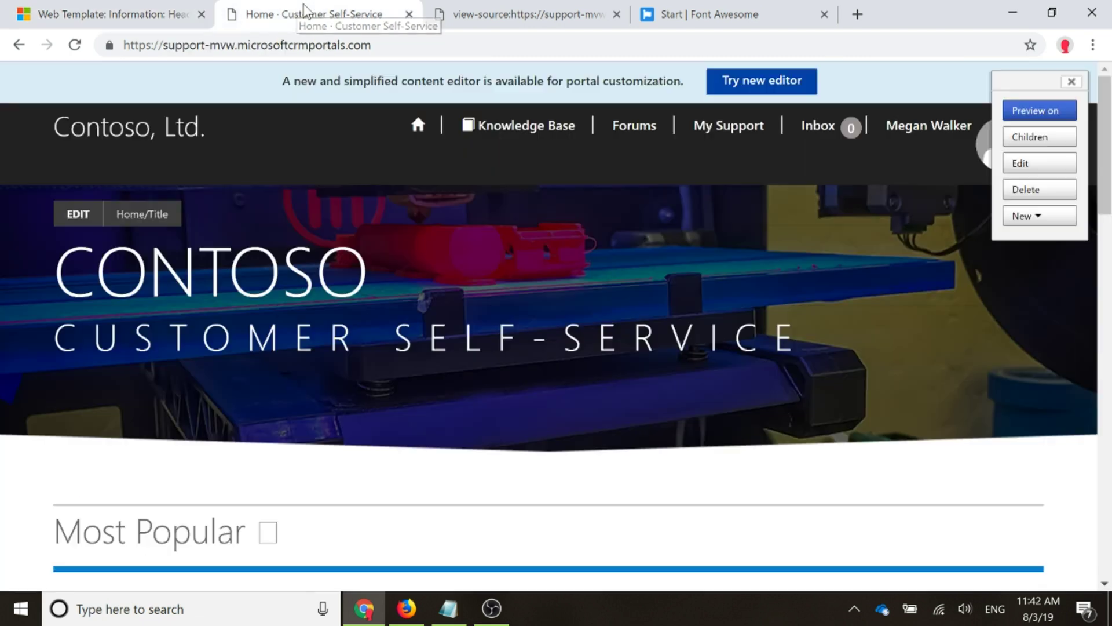
left_click(74, 47)
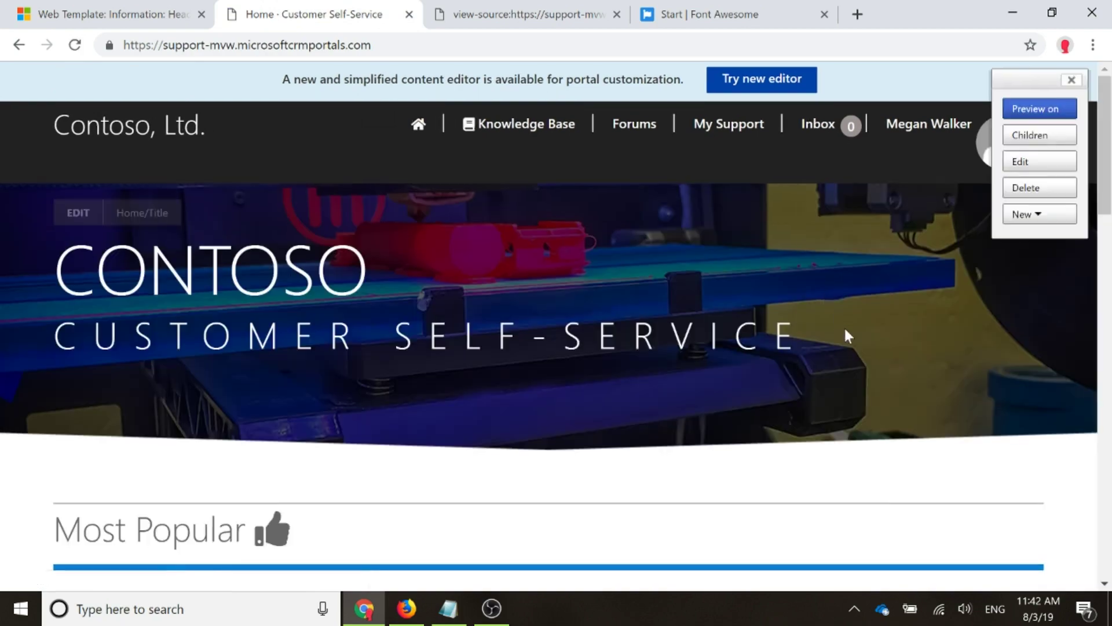
scroll(843, 330, "down", 3)
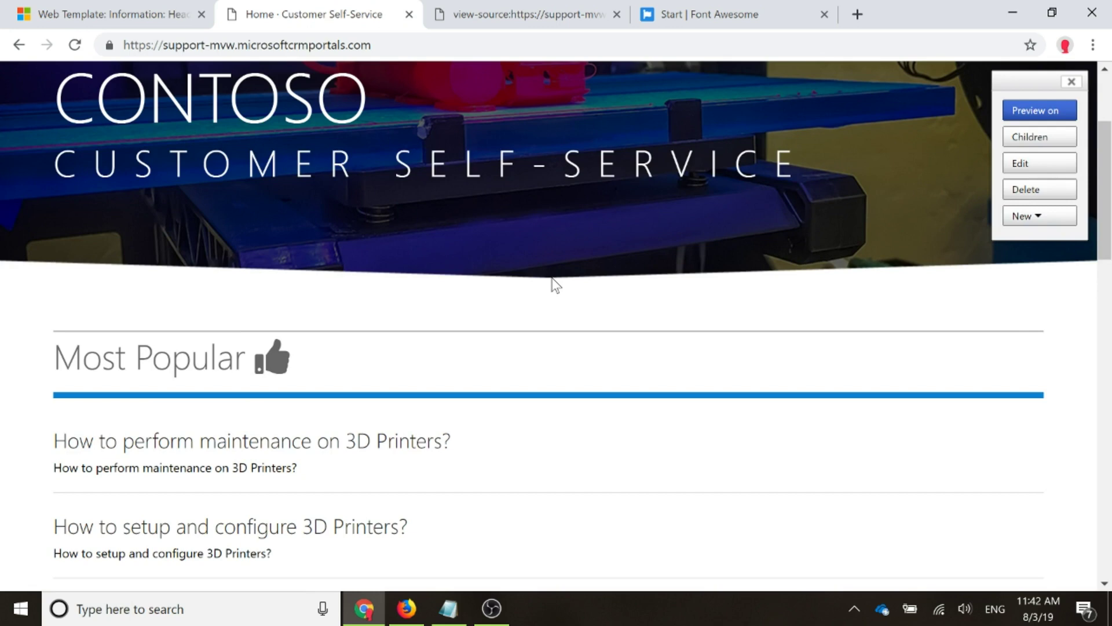
mouse_move(401, 376)
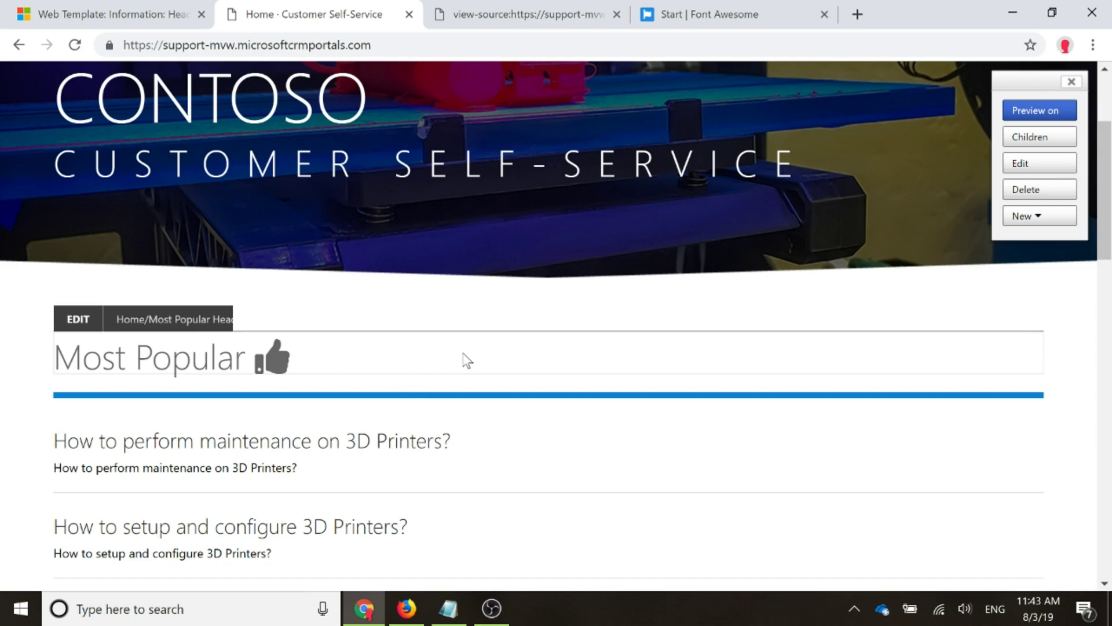
scroll(484, 340, "up", 3)
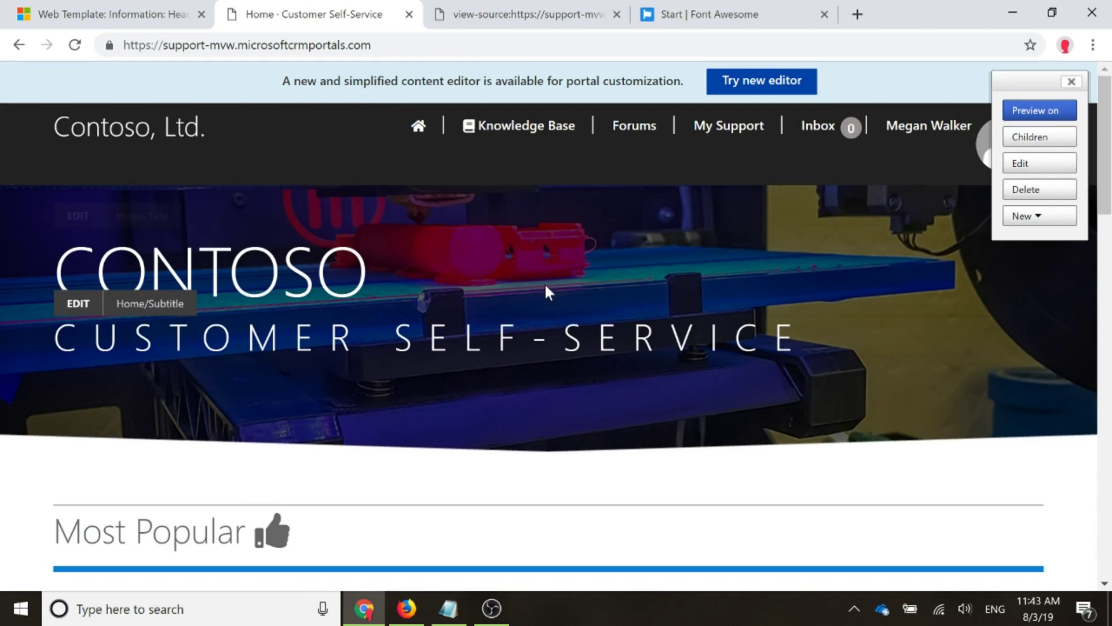
mouse_move(620, 264)
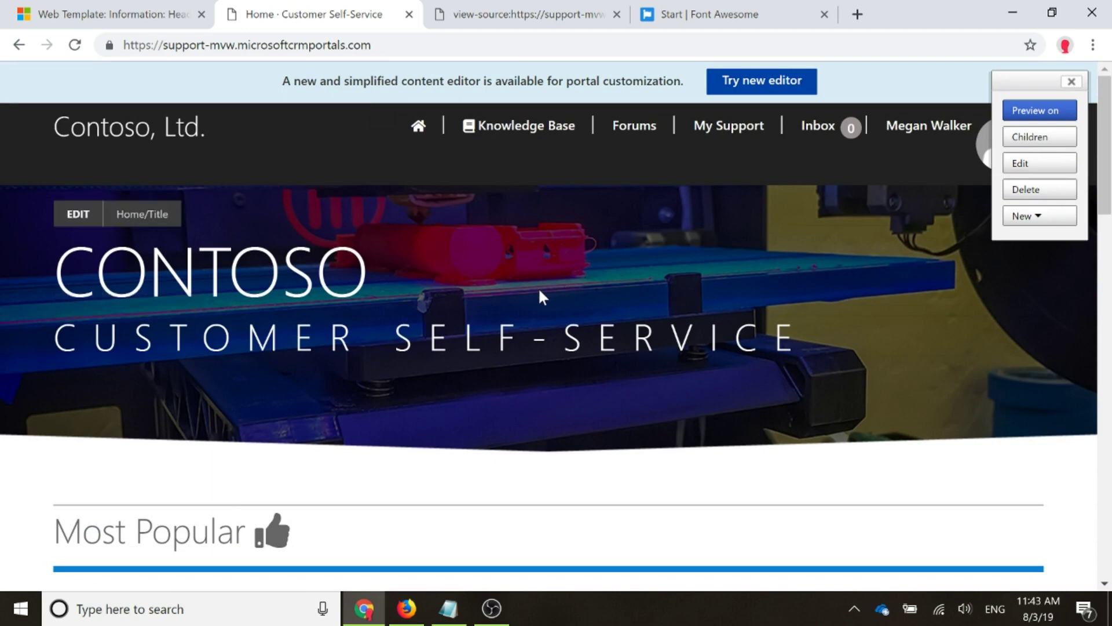
- Go to the portal's Profile page and open the Profile link of the Profile Navigation for editing
left_click(944, 137)
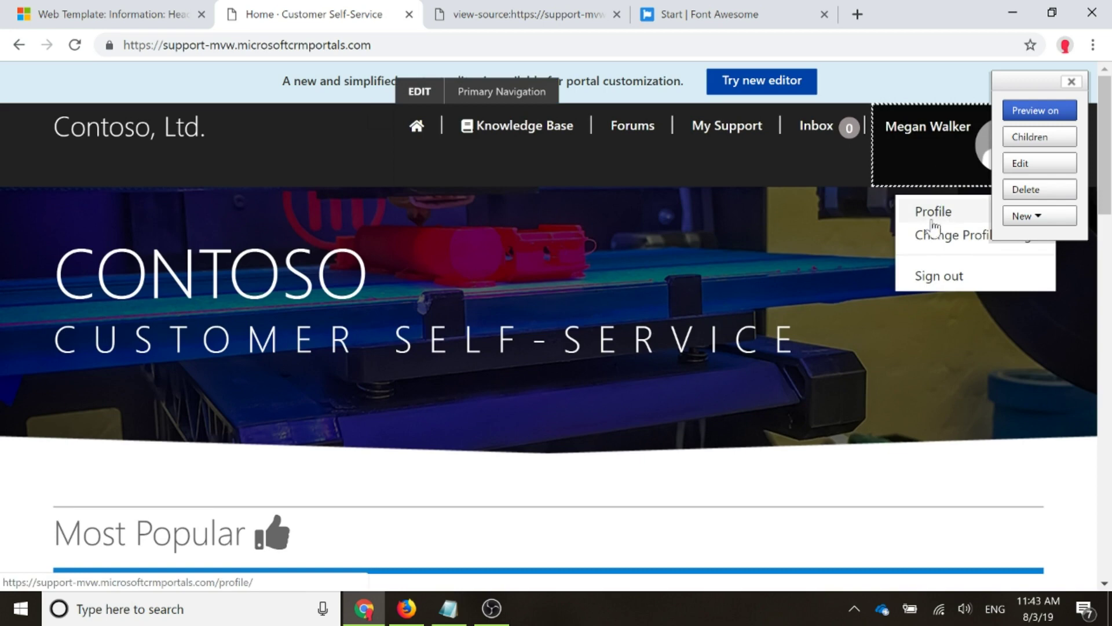
left_click(933, 212)
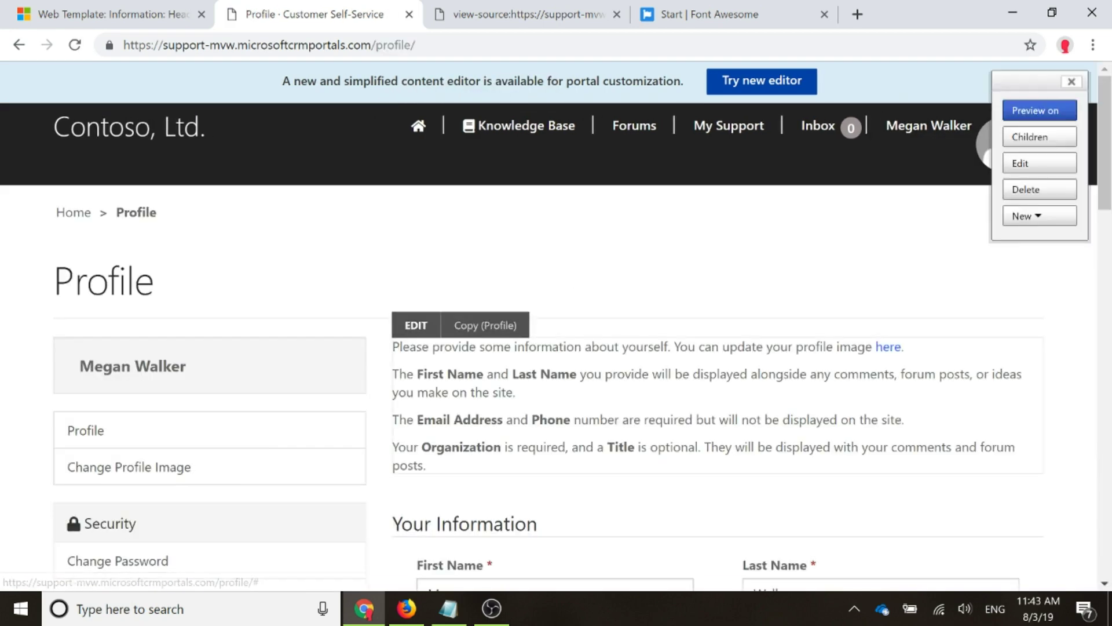
scroll(58, 355, "down", 2)
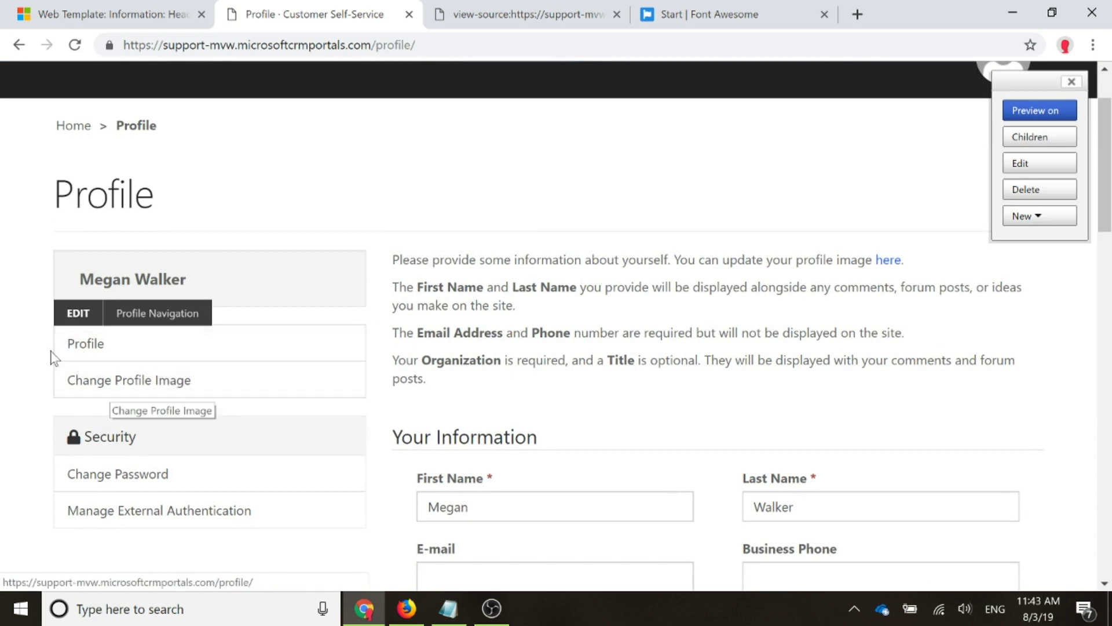
mouse_move(81, 339)
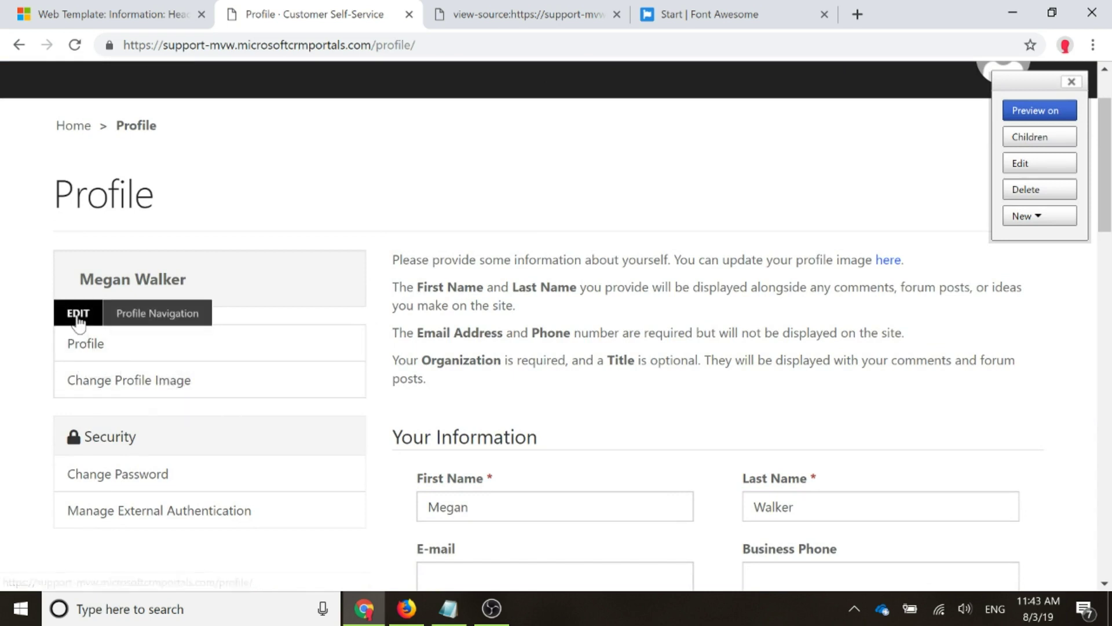
left_click(79, 315)
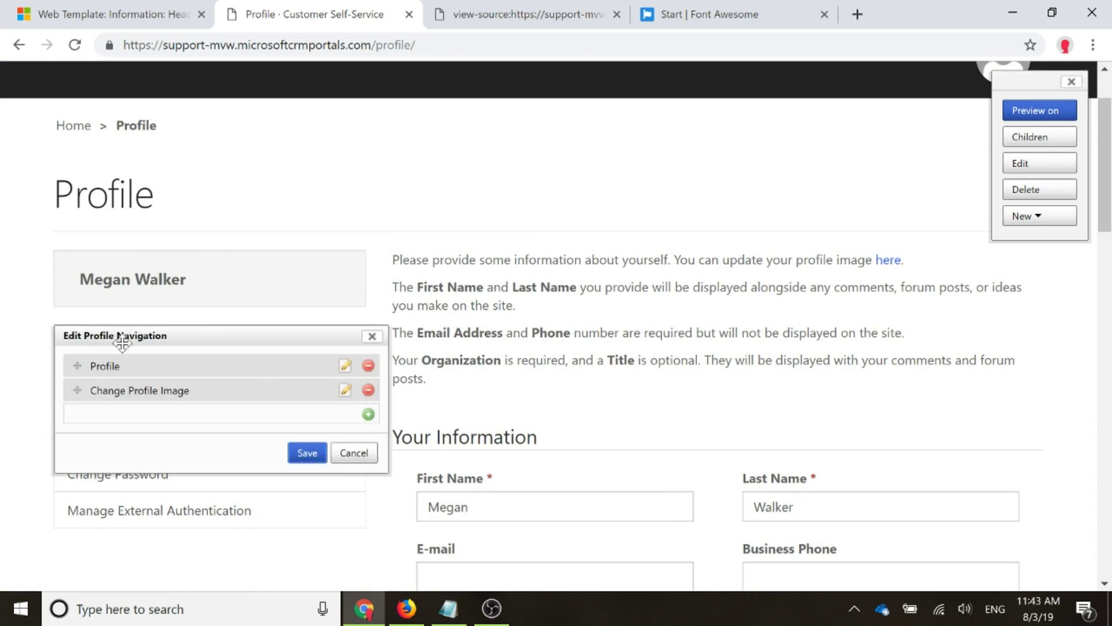
left_click(344, 366)
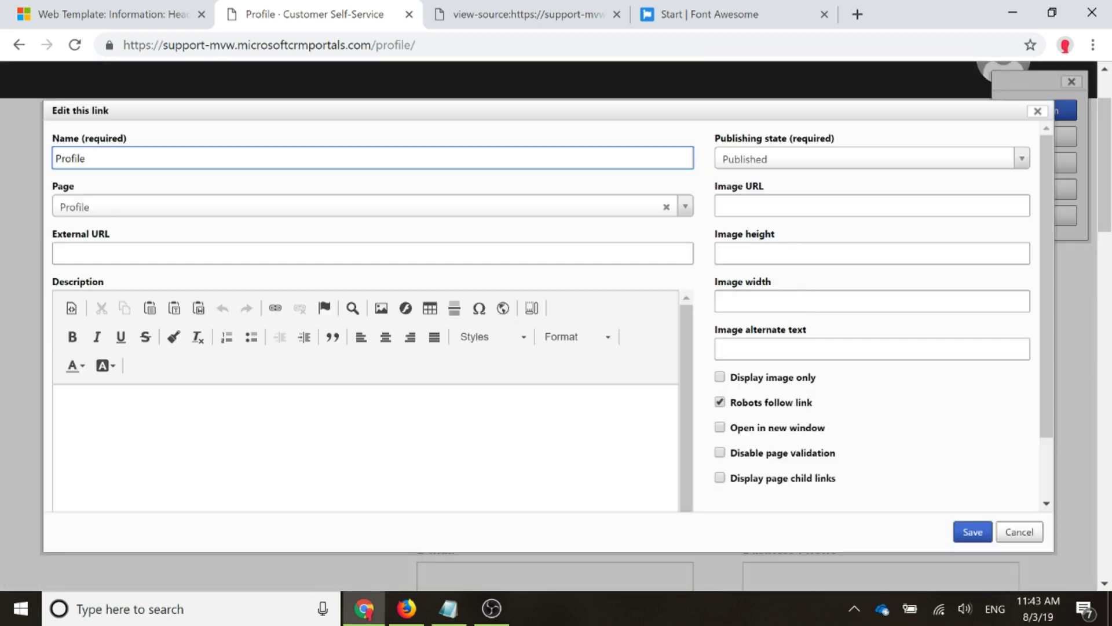
- Search Font Awesome for "user", limit the results to Free icons, and look through them
key("ctrl+4")
left_click(348, 103)
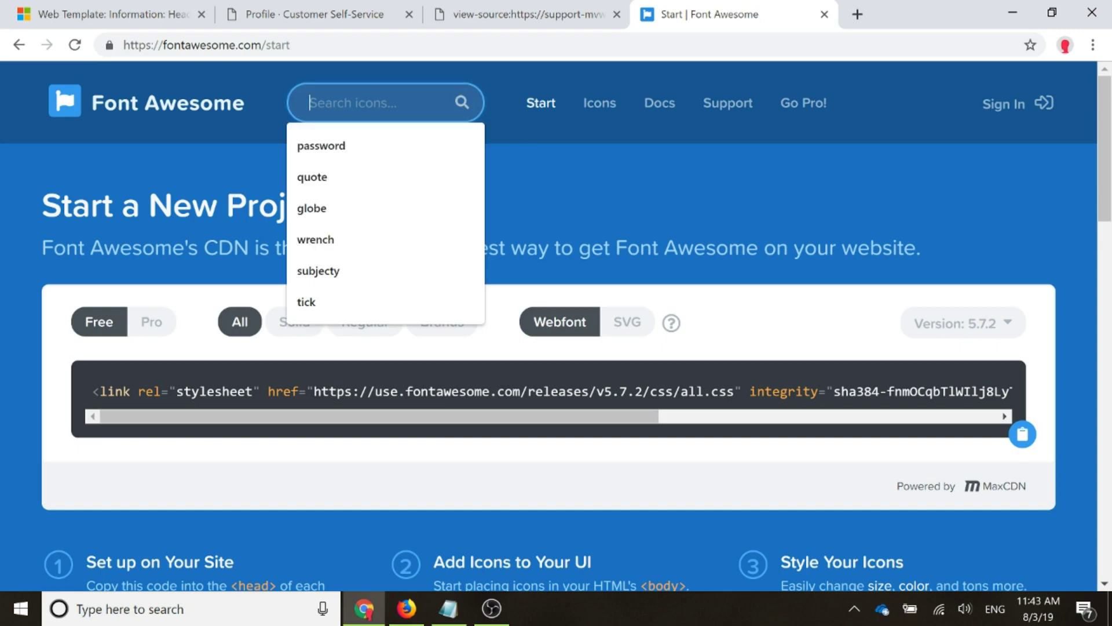
type("user")
key("Return")
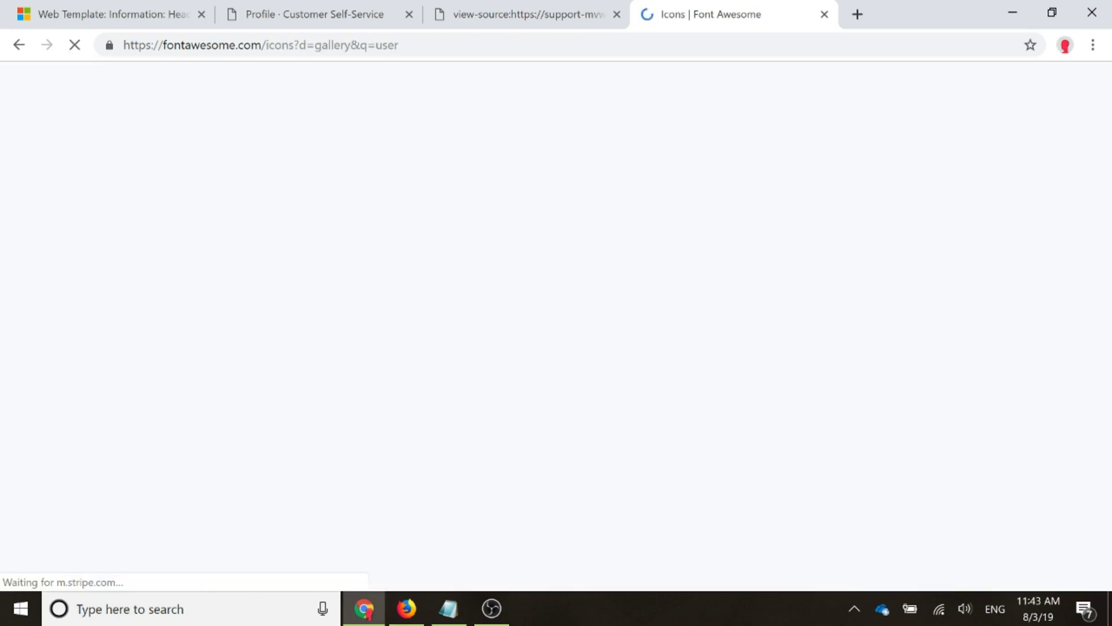
scroll(507, 348, "down", 3)
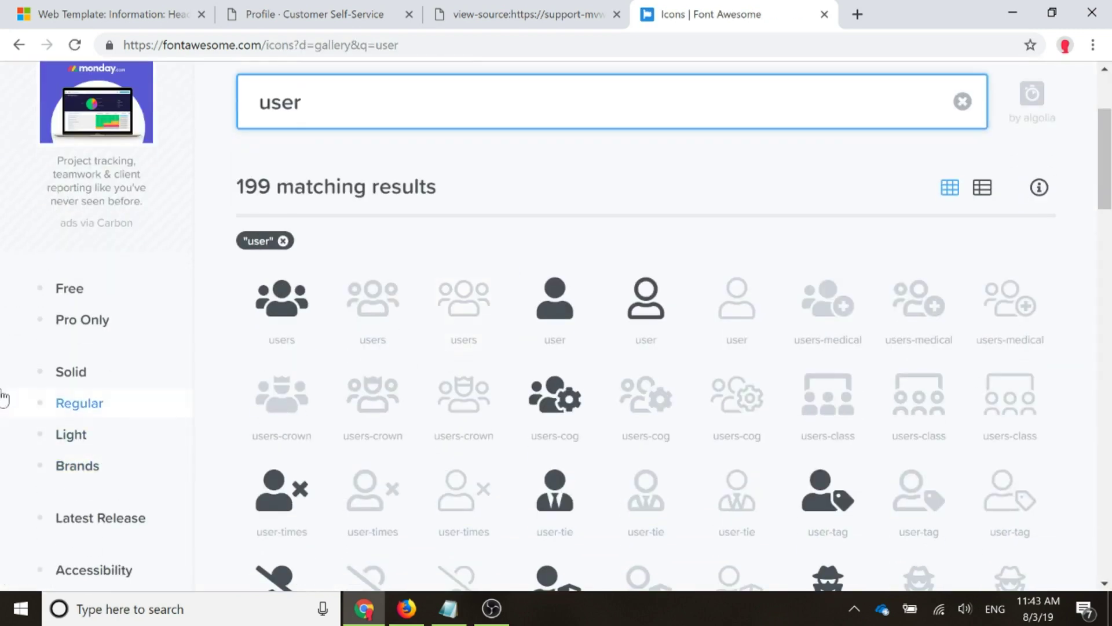
left_click(56, 288)
scroll(437, 398, "down", 3)
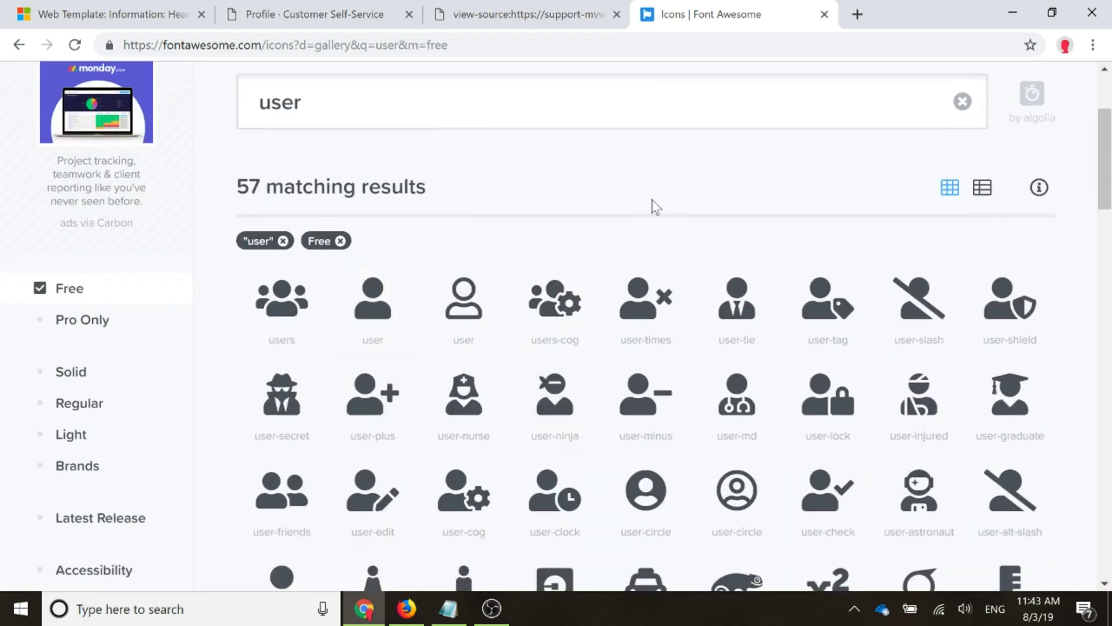
scroll(652, 256, "down", 2)
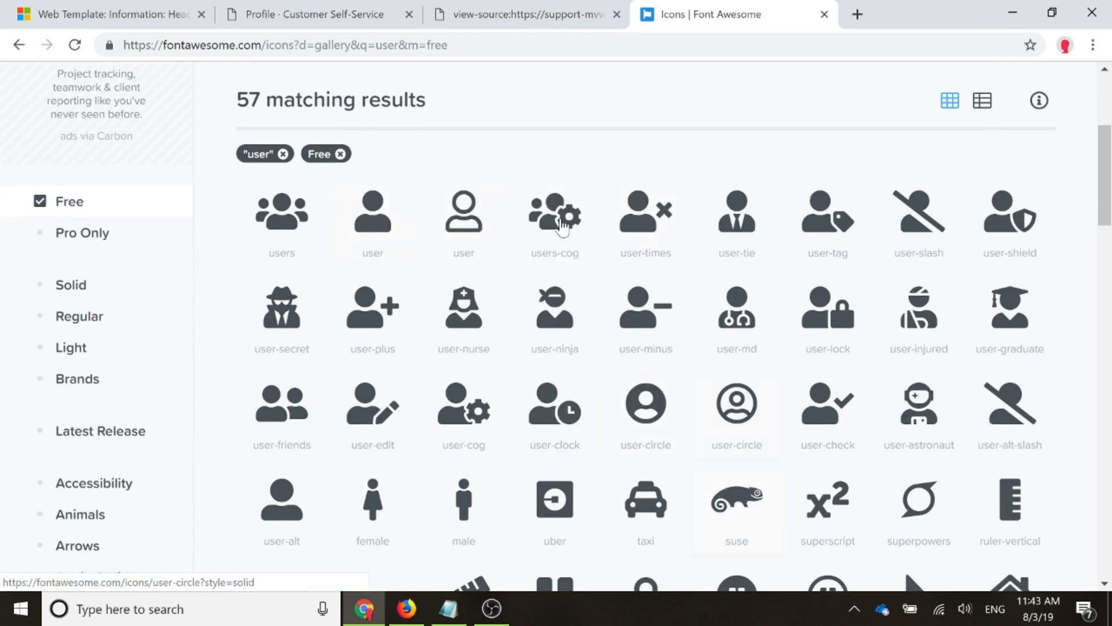
- Set the Profile link's Image URL to .fa.fa-user fa-lg and highlight its size suffix
left_click(352, 25)
left_click(762, 207)
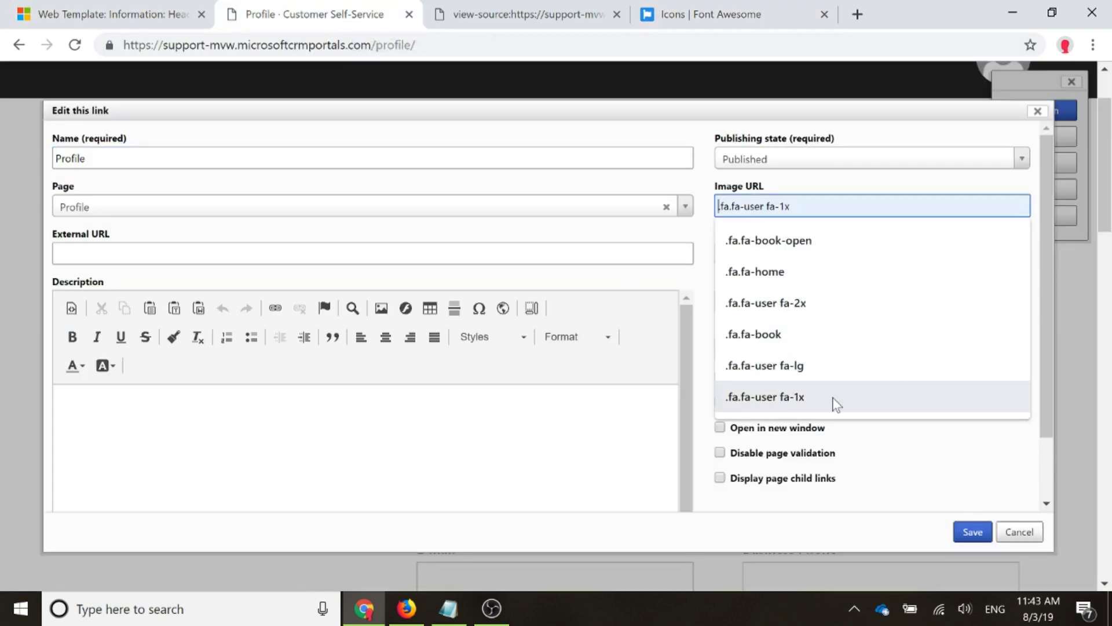
left_click(826, 371)
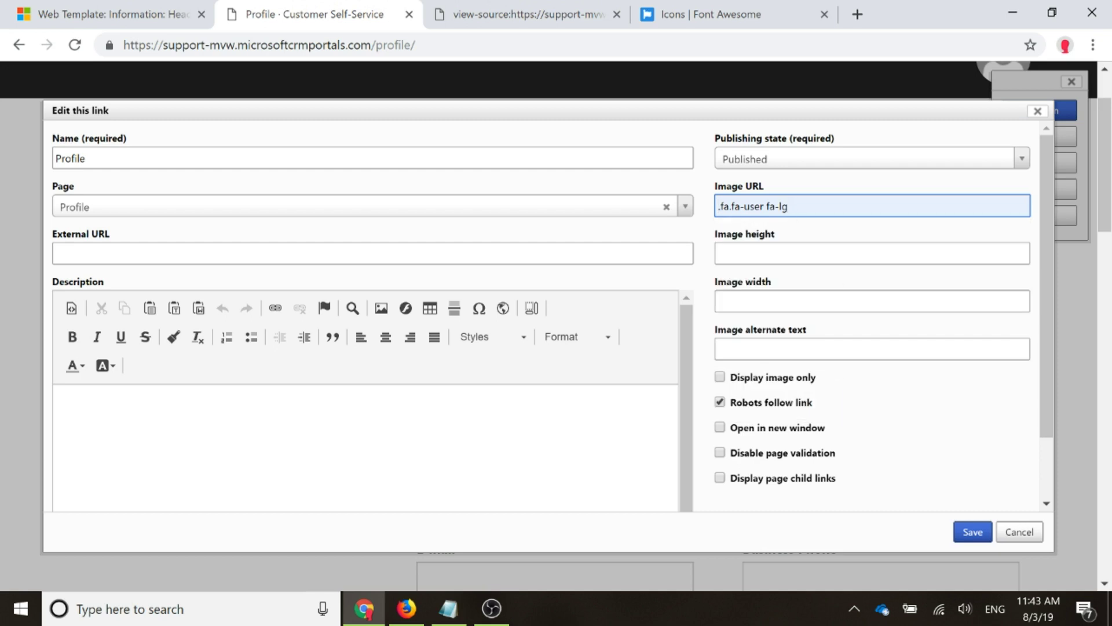
left_click(753, 209)
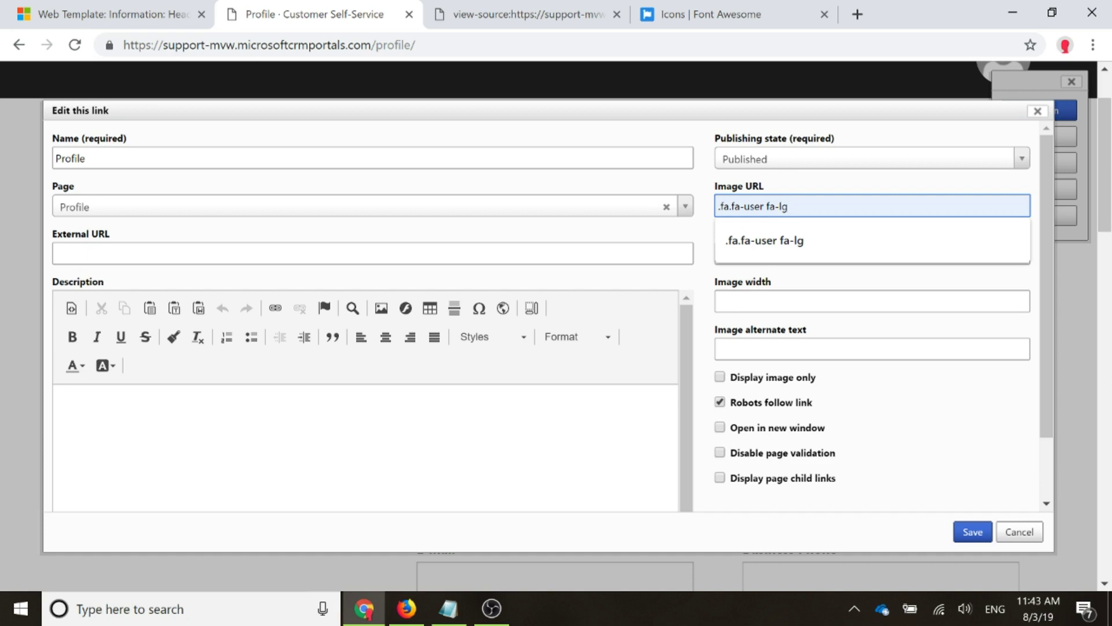
left_click_drag(788, 206, 766, 207)
- Open Font Awesome's Sizing Icons documentation from the Start page and examine the relative size classes
left_click(720, 13)
scroll(479, 207, "up", 3)
scroll(480, 207, "up", 1)
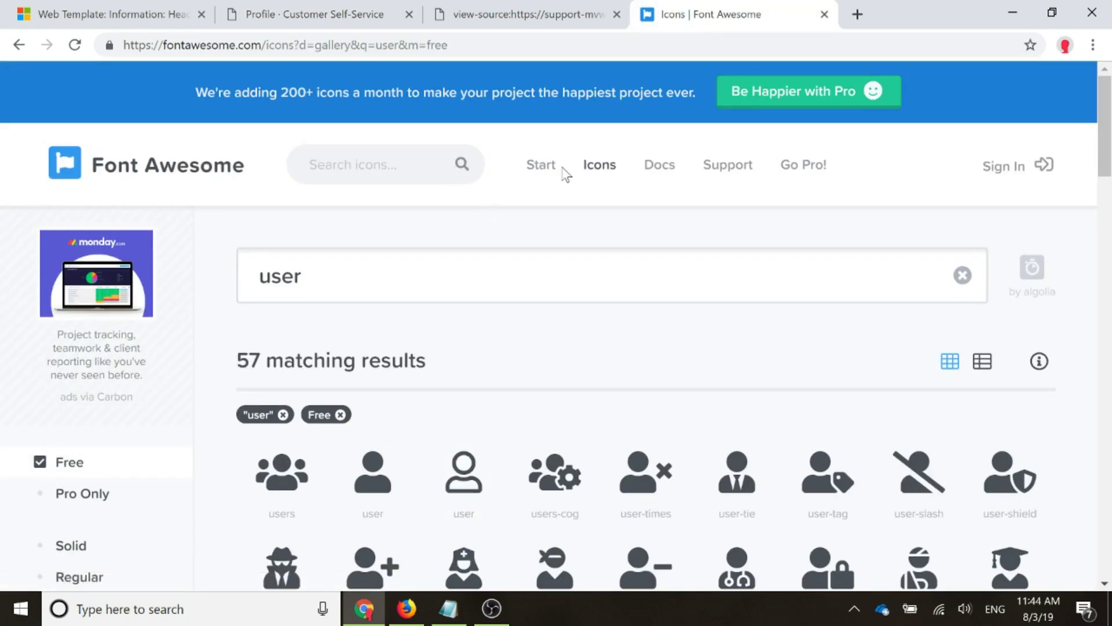
left_click(540, 166)
scroll(826, 290, "down", 4)
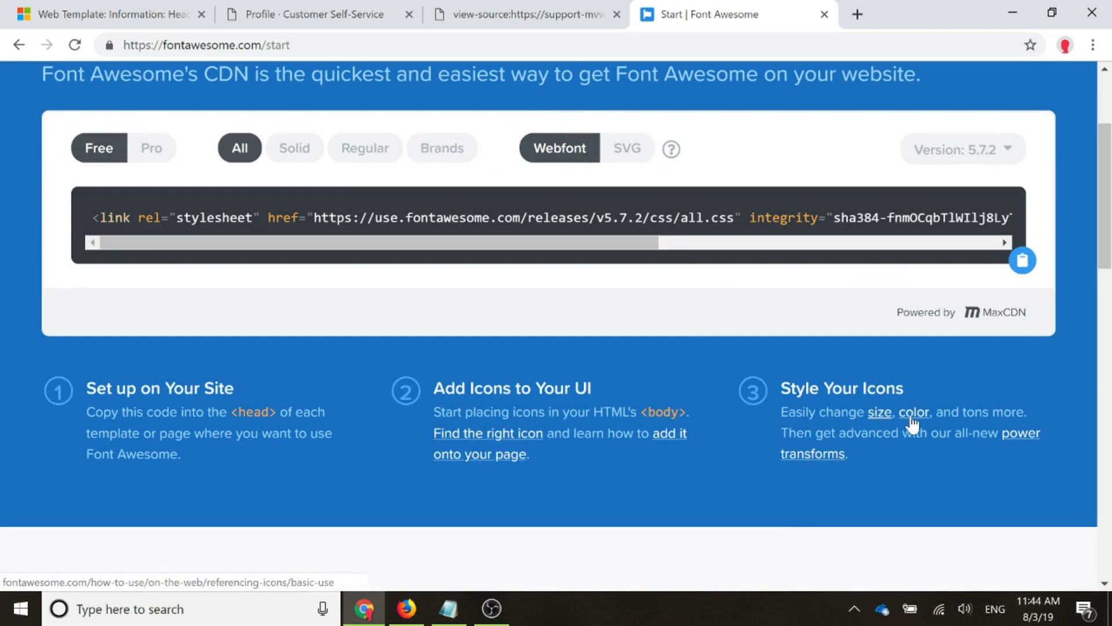
left_click(875, 419)
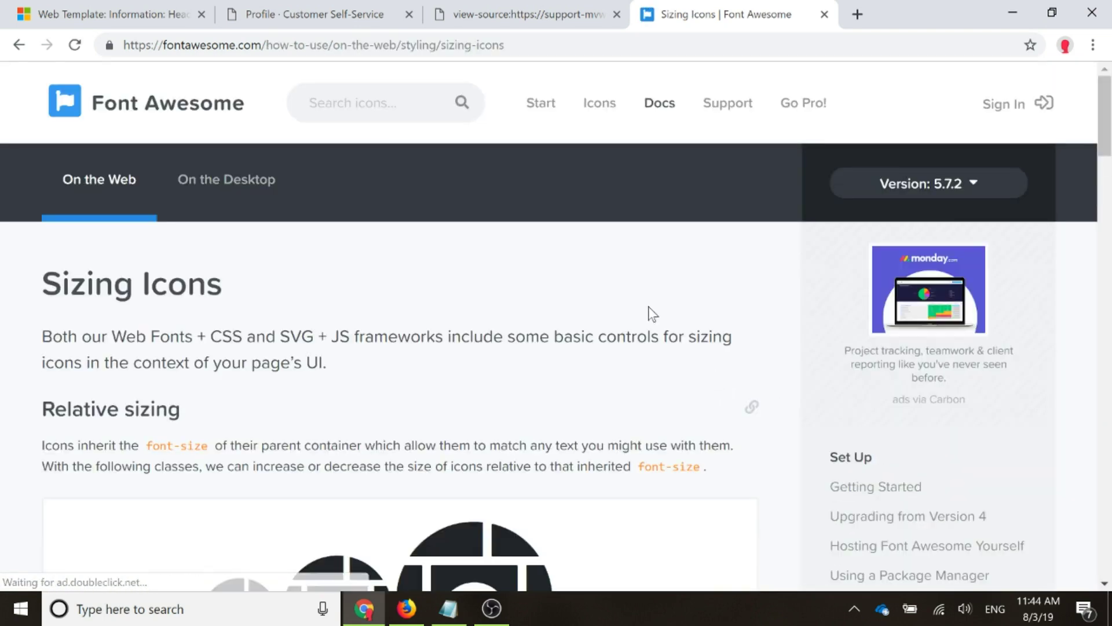
scroll(651, 313, "down", 7)
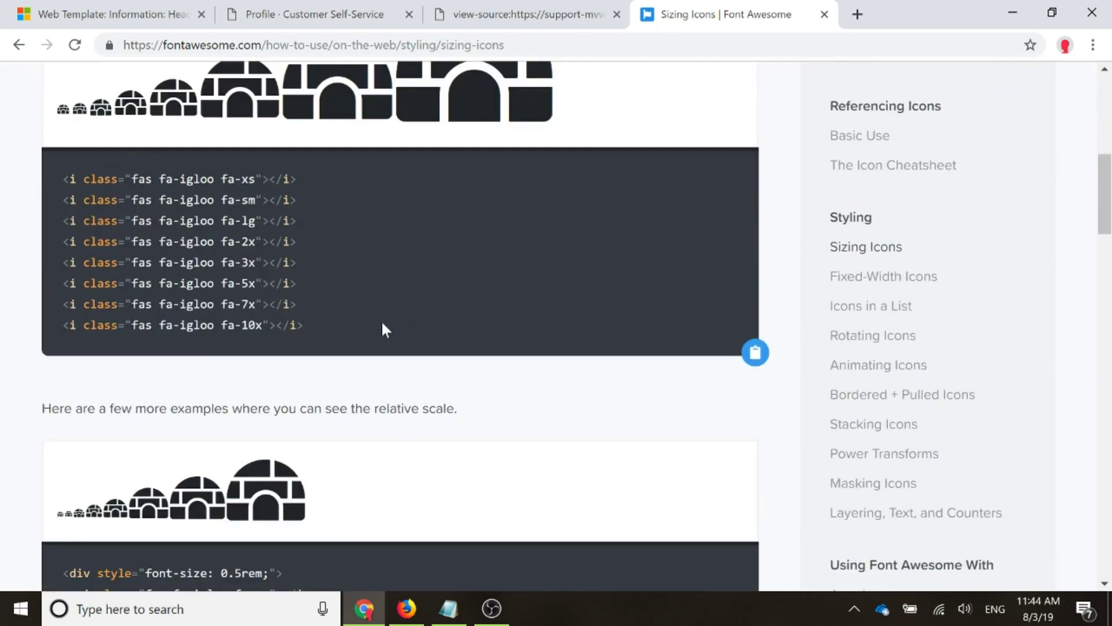
- Highlight the size class examples in the Font Awesome documentation, then set the Profile link's Image URL to .fa.fa-user fa-2x and save the link
left_click_drag(382, 322, 62, 184)
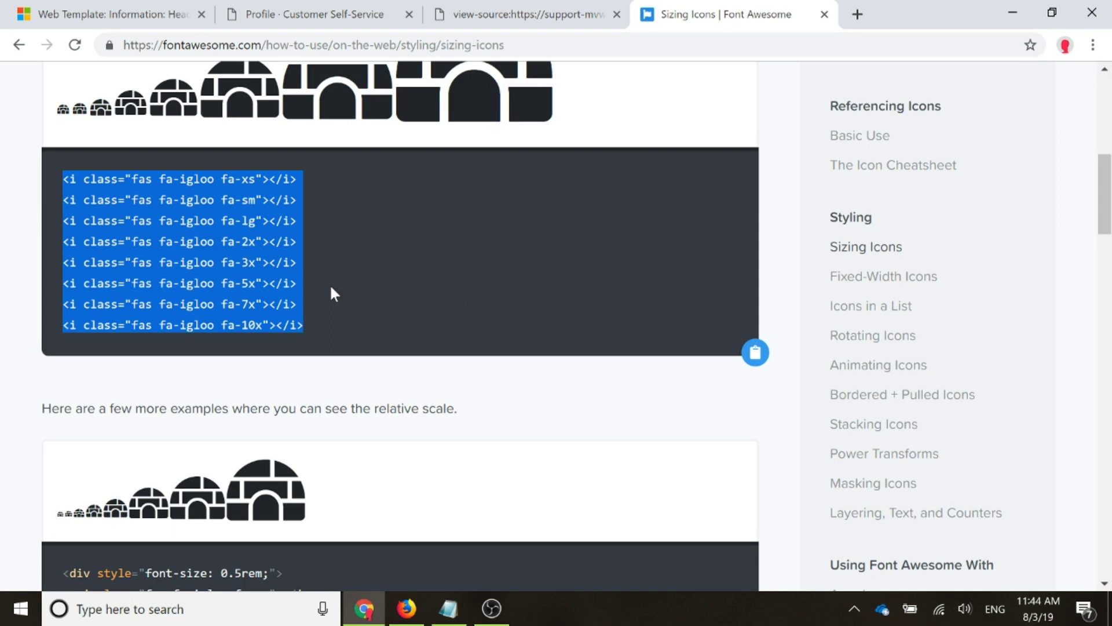
left_click(399, 261)
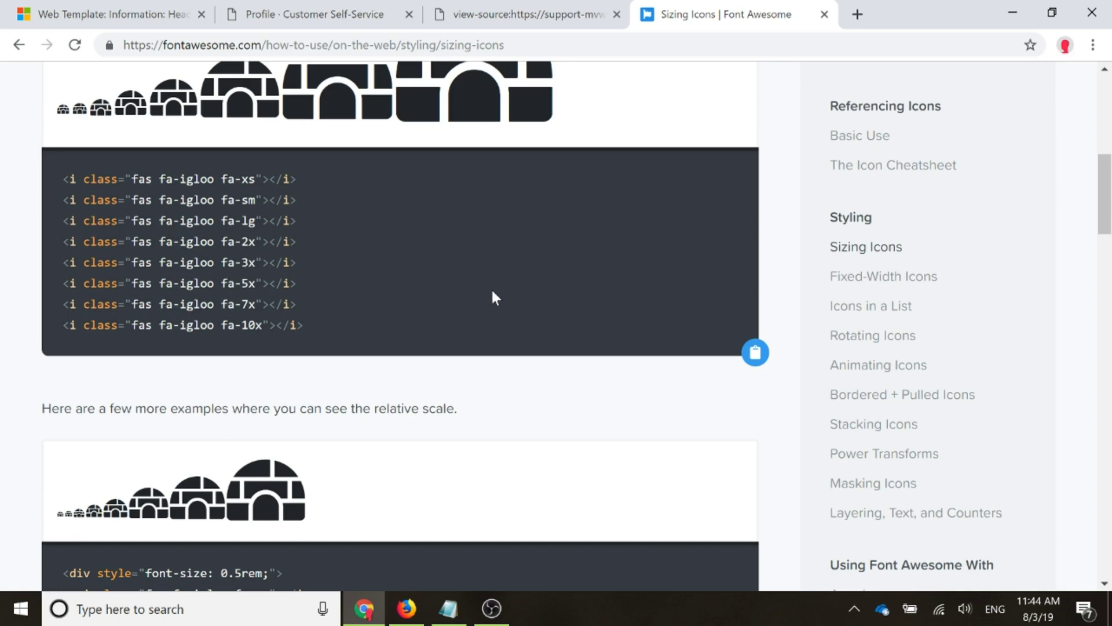
left_click(320, 16)
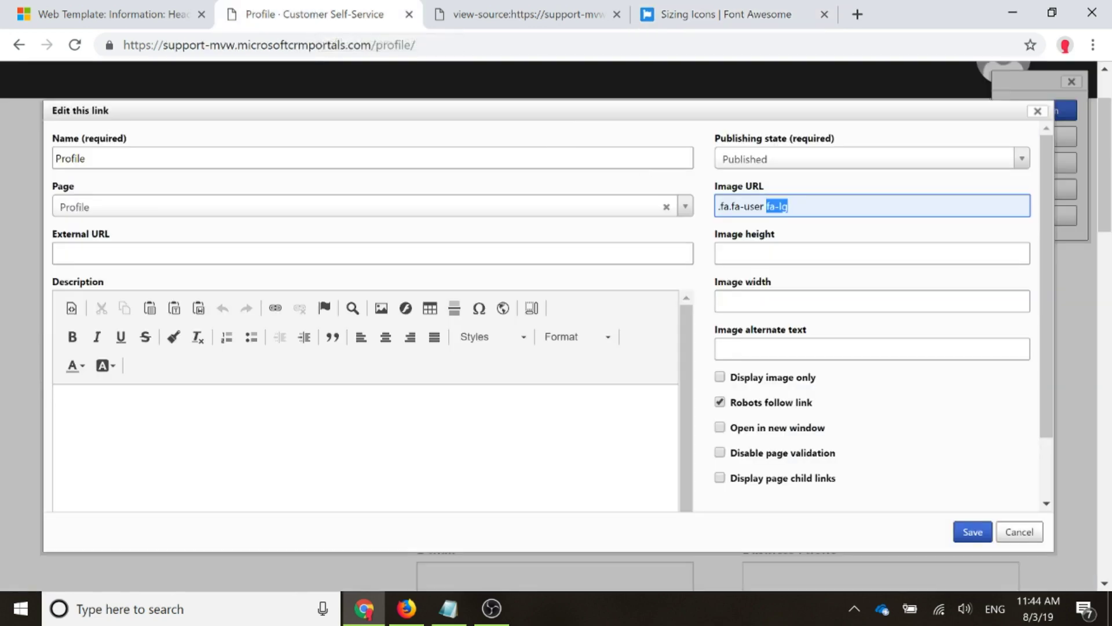
key("Down")
key("BackSpace")
key("BackSpace")
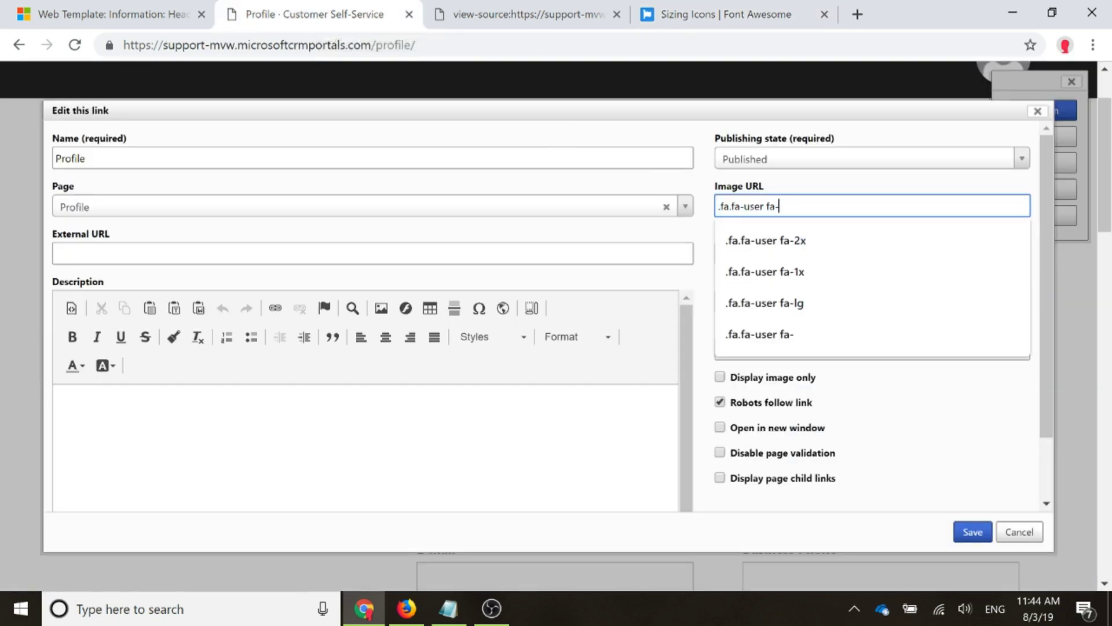
type("2x")
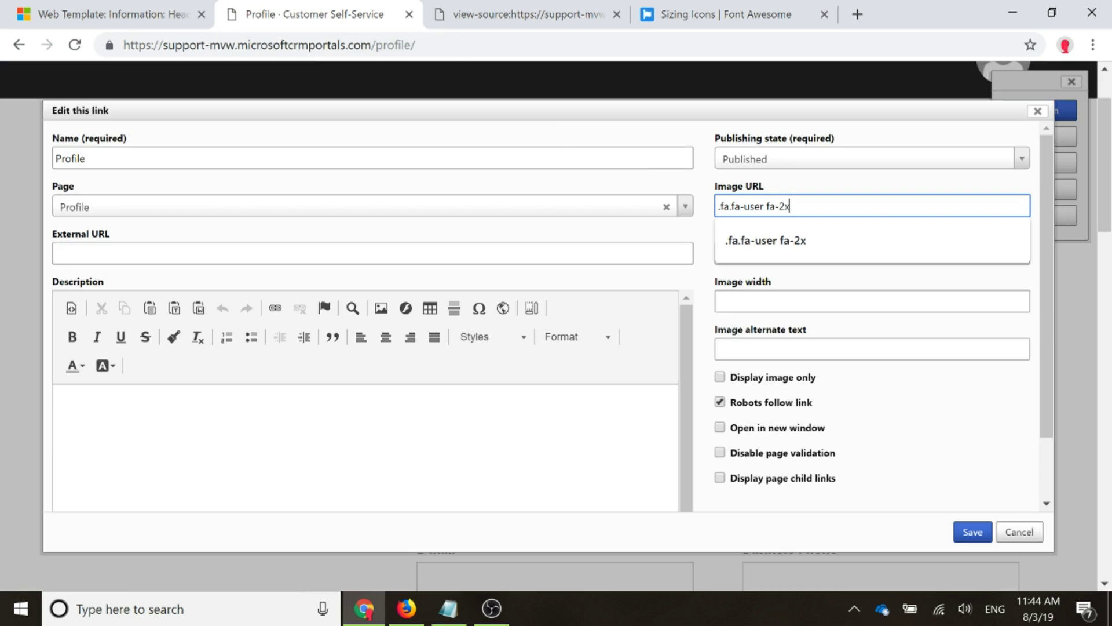
left_click(916, 416)
left_click(973, 532)
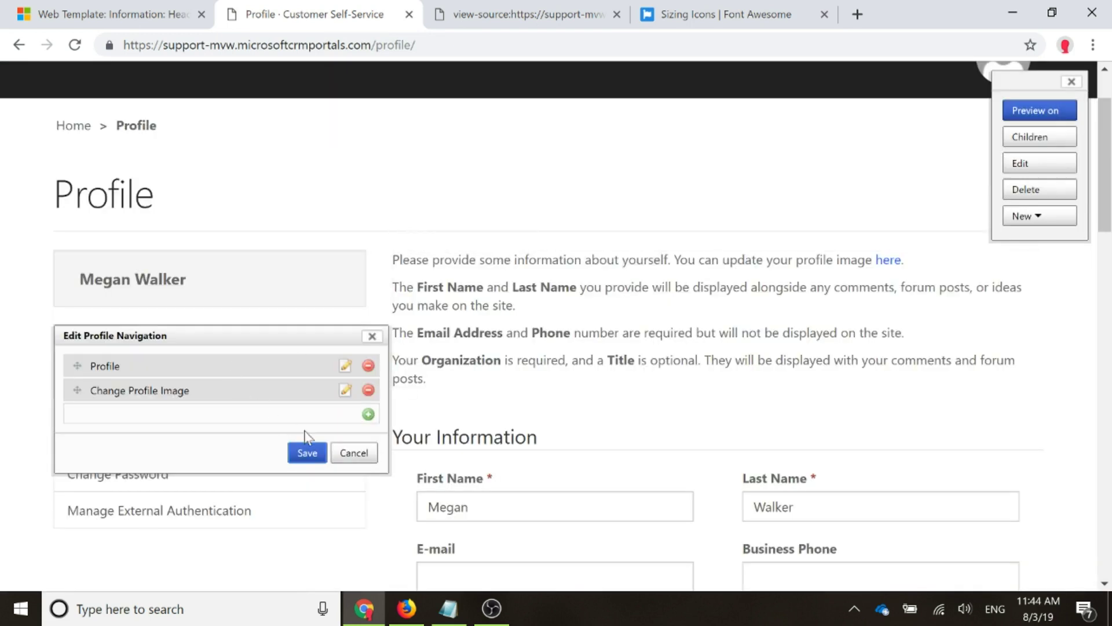
- Open the Change Profile Image link for editing and start its Image URL with fa.fa
left_click(348, 392)
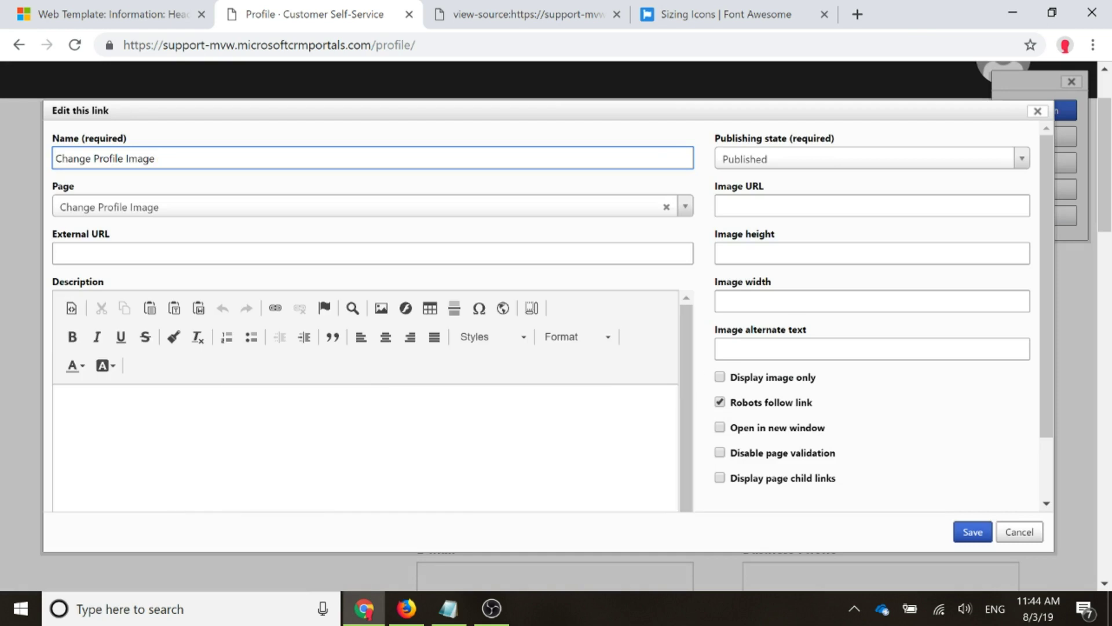
left_click(872, 205)
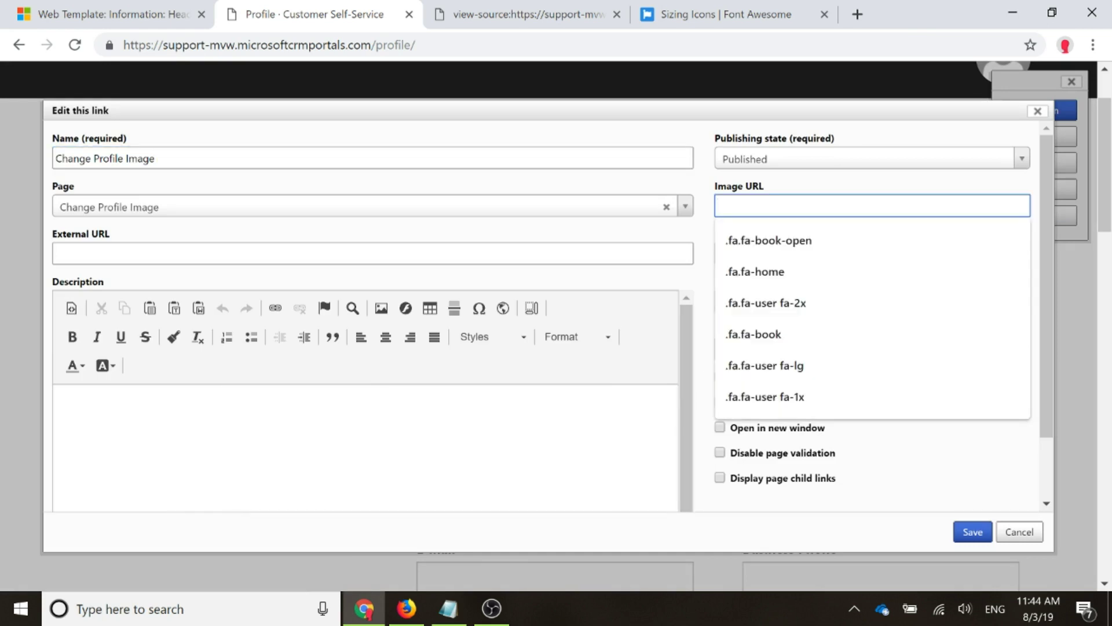
type("fa")
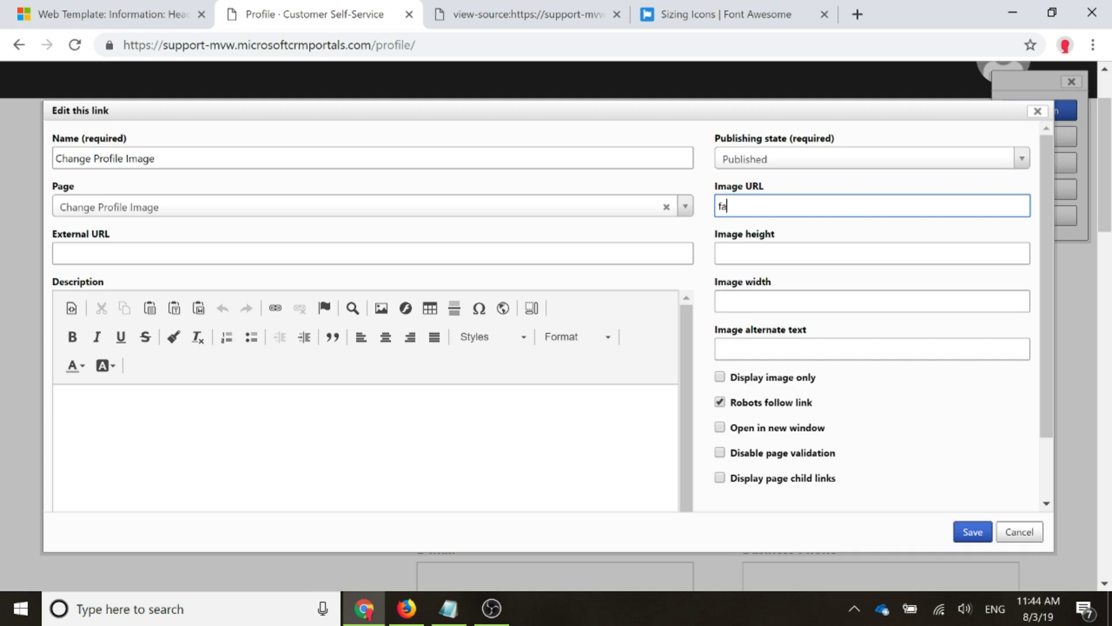
type("-.fa.")
- Search Font Awesome for "user", limit the results to Free icons, and pick out the solid user-circle icon's name
left_click(724, 15)
scroll(544, 177, "up", 10)
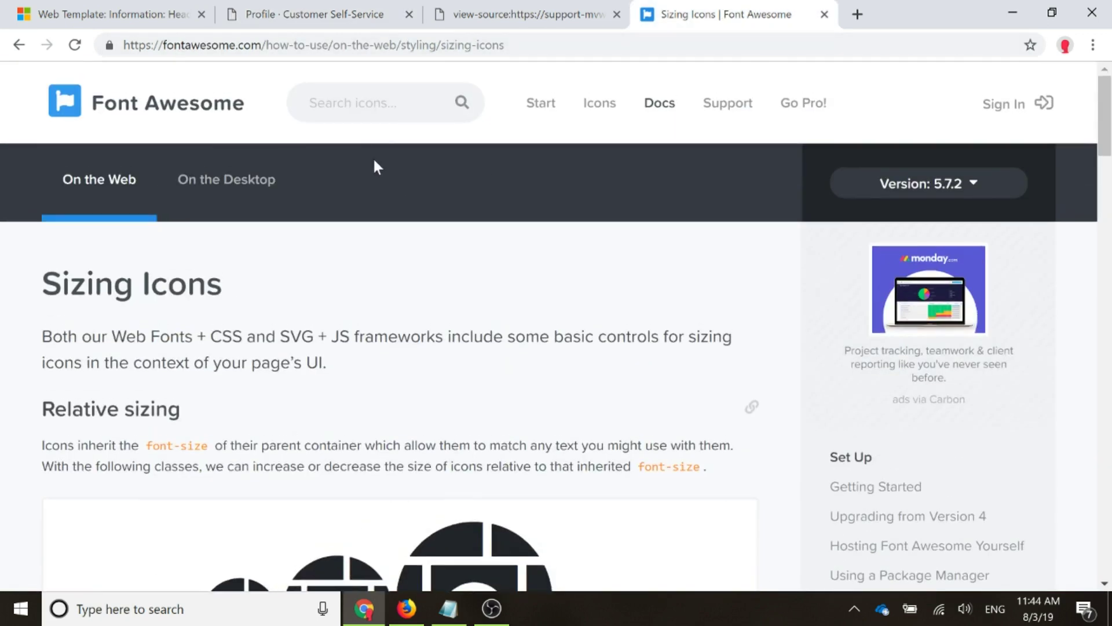
left_click(370, 103)
type("user")
key("Return")
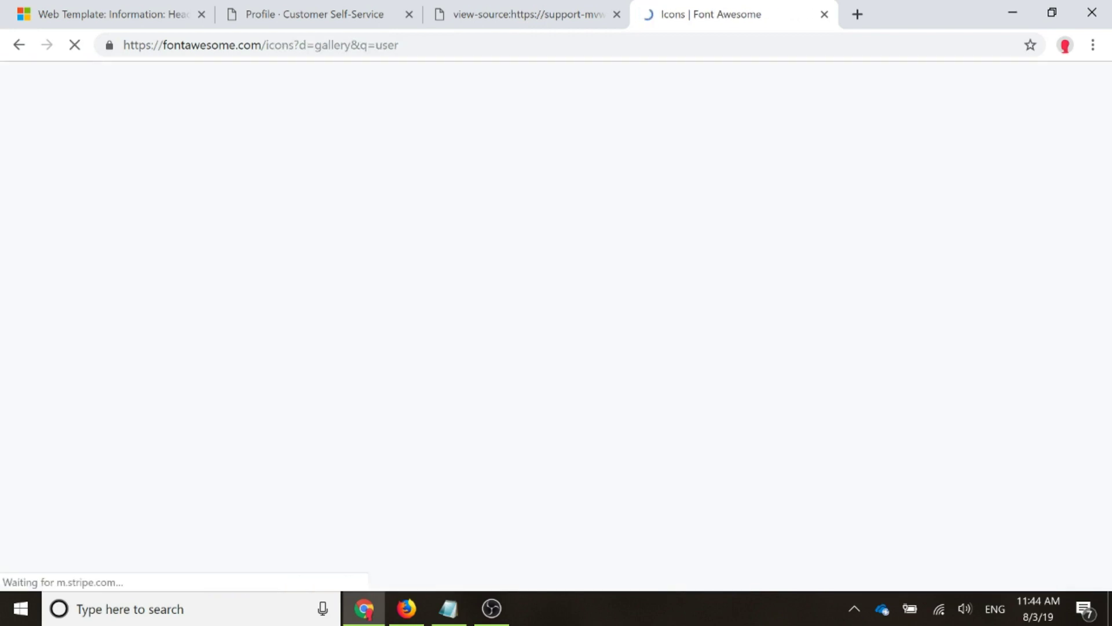
scroll(745, 323, "down", 7)
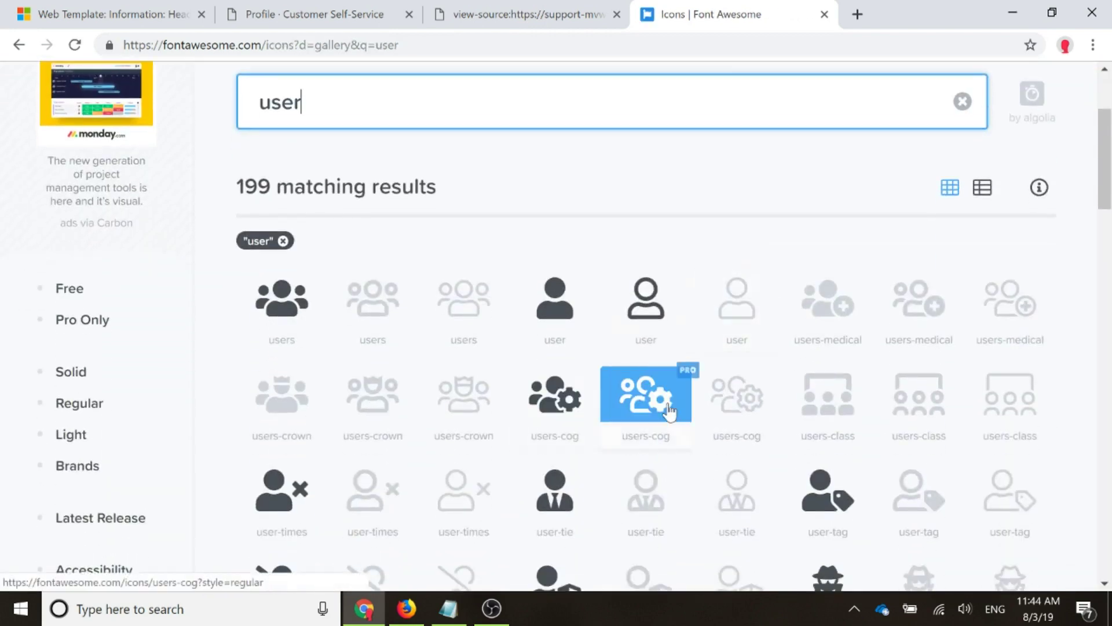
scroll(81, 185, "up", 4)
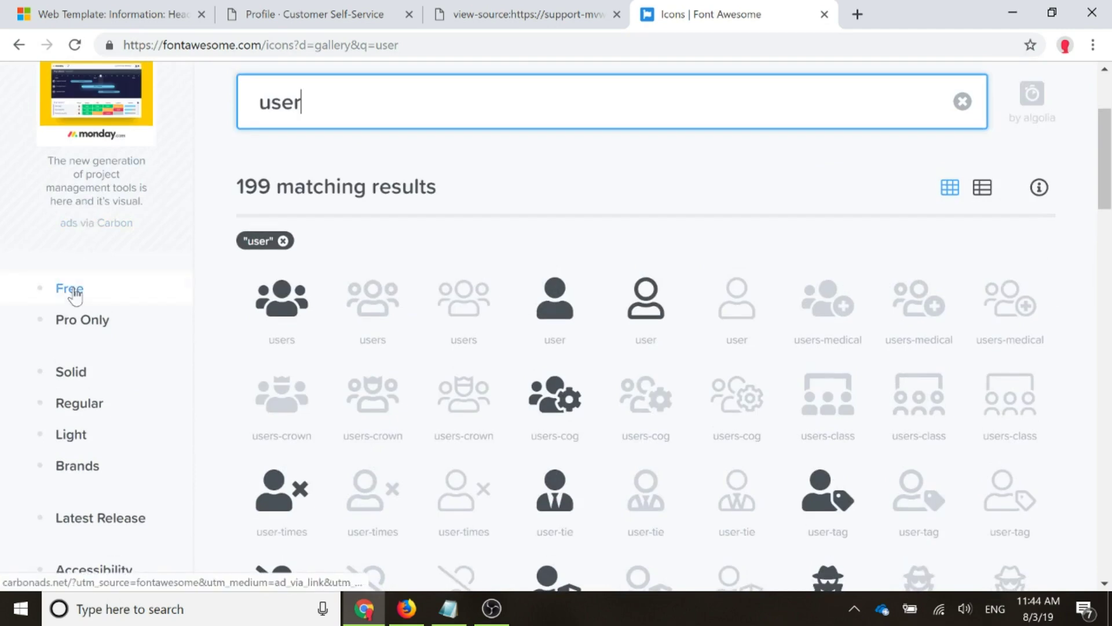
left_click(73, 287)
scroll(626, 324, "down", 3)
scroll(731, 358, "down", 3)
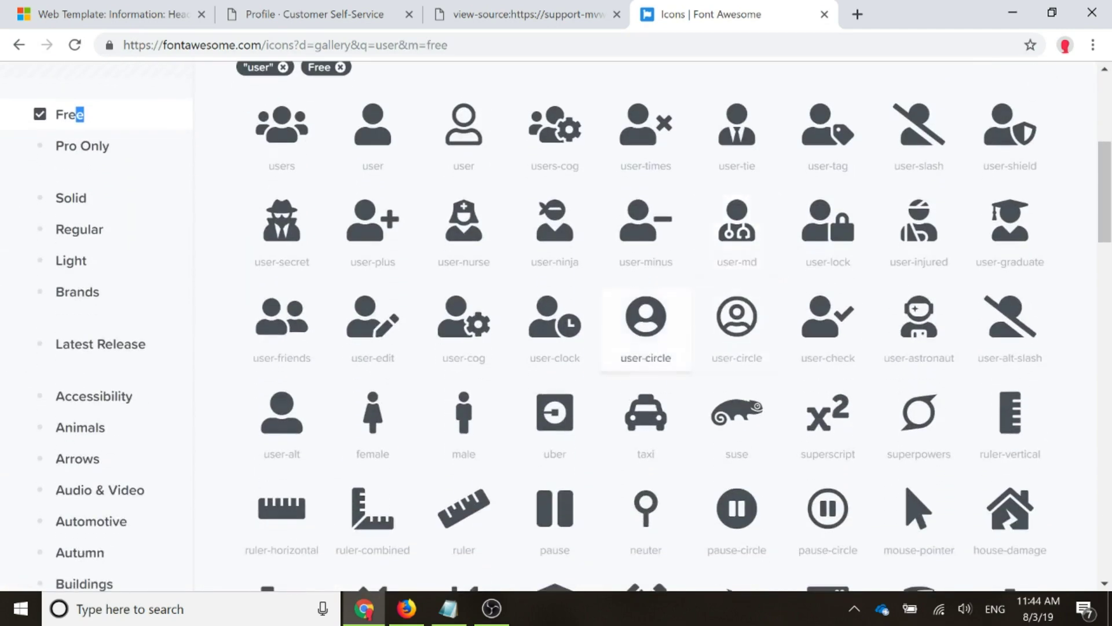
double_click(646, 357)
- Set the Change Profile Image link's Image URL to .fa.fa-user-circle fa-2x, and save the link and the Profile Navigation
left_click(311, 15)
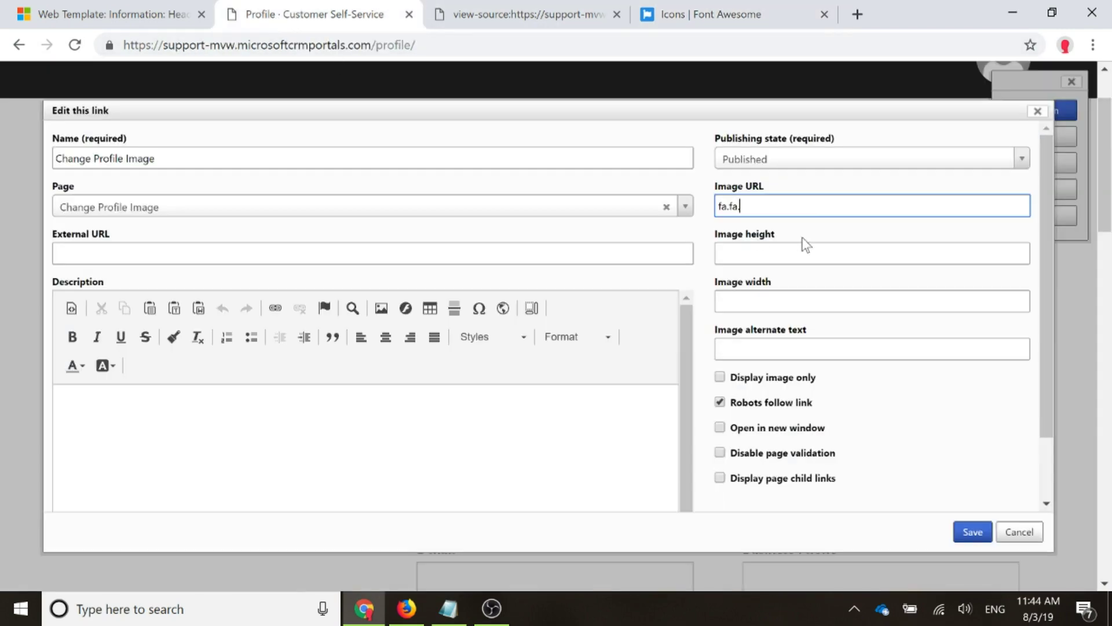
key("ctrl+a")
type("fa")
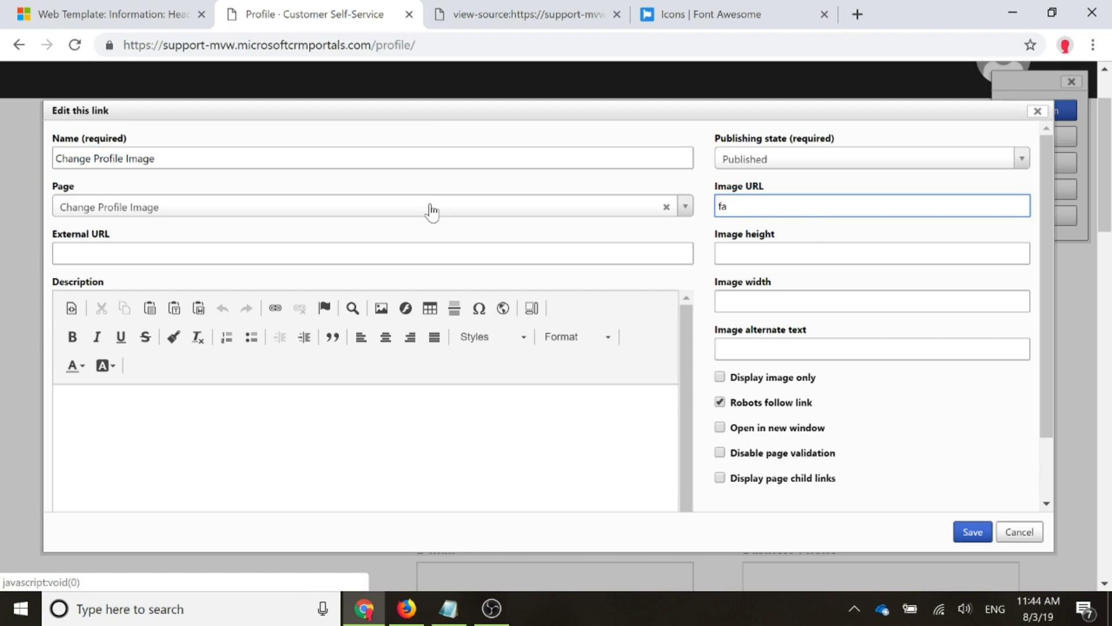
key("BackSpace")
key("BackSpace")
type(".fa.fa-user fa-2x")
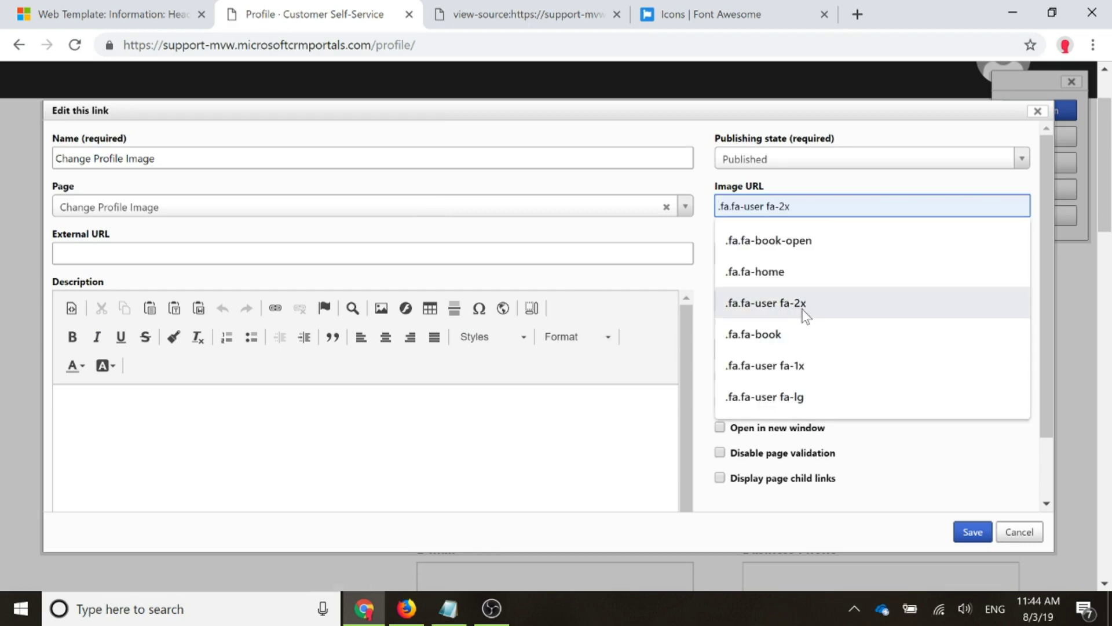
left_click(801, 307)
left_click(761, 206)
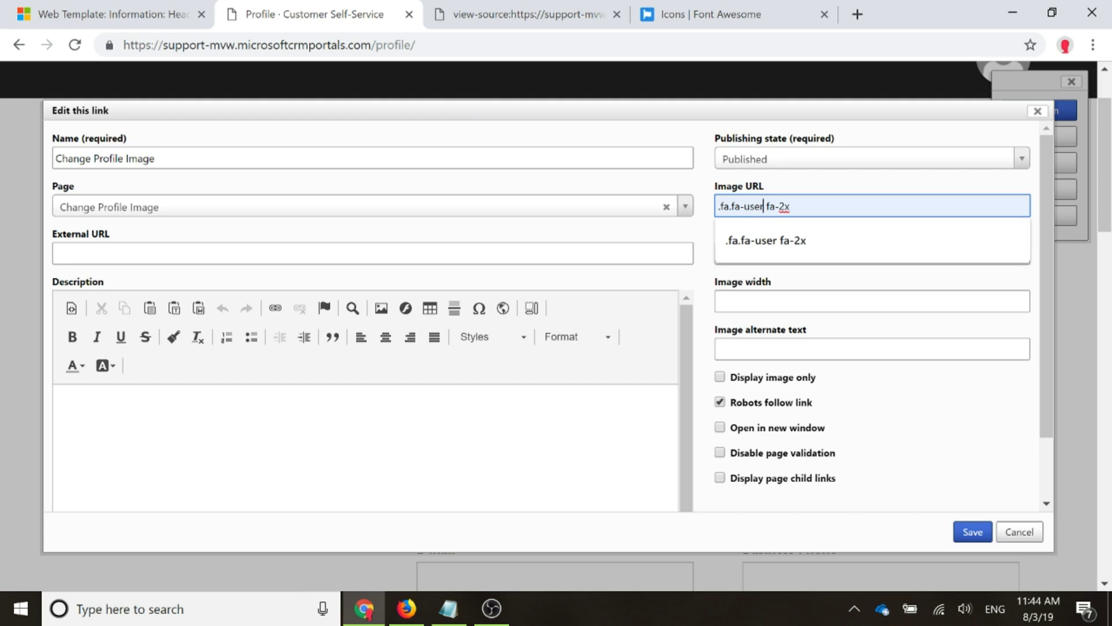
type("-circle")
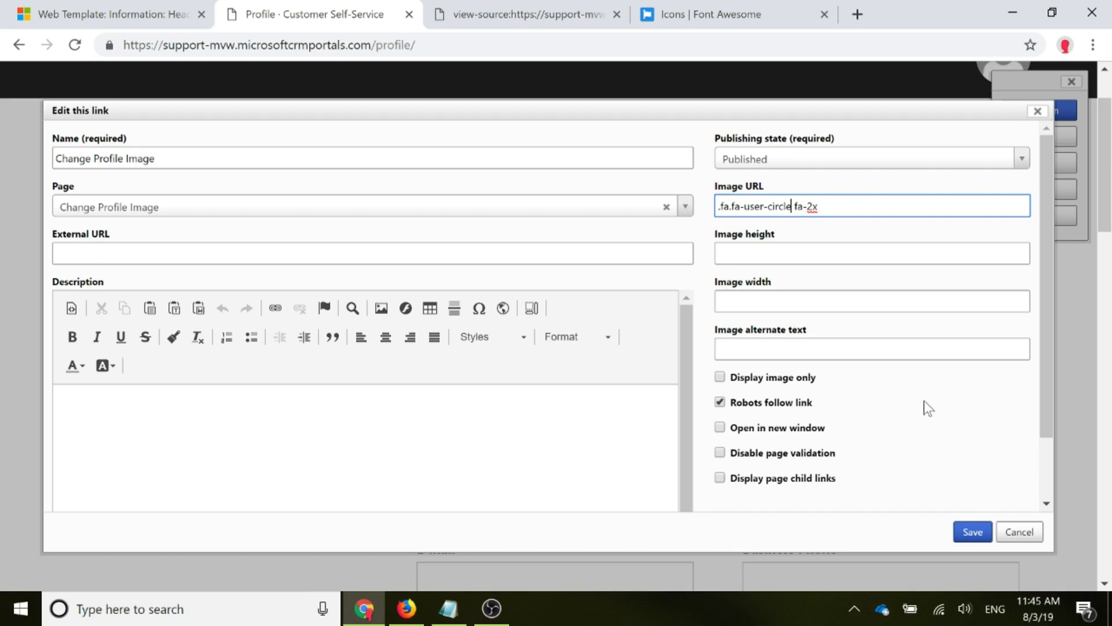
left_click(973, 532)
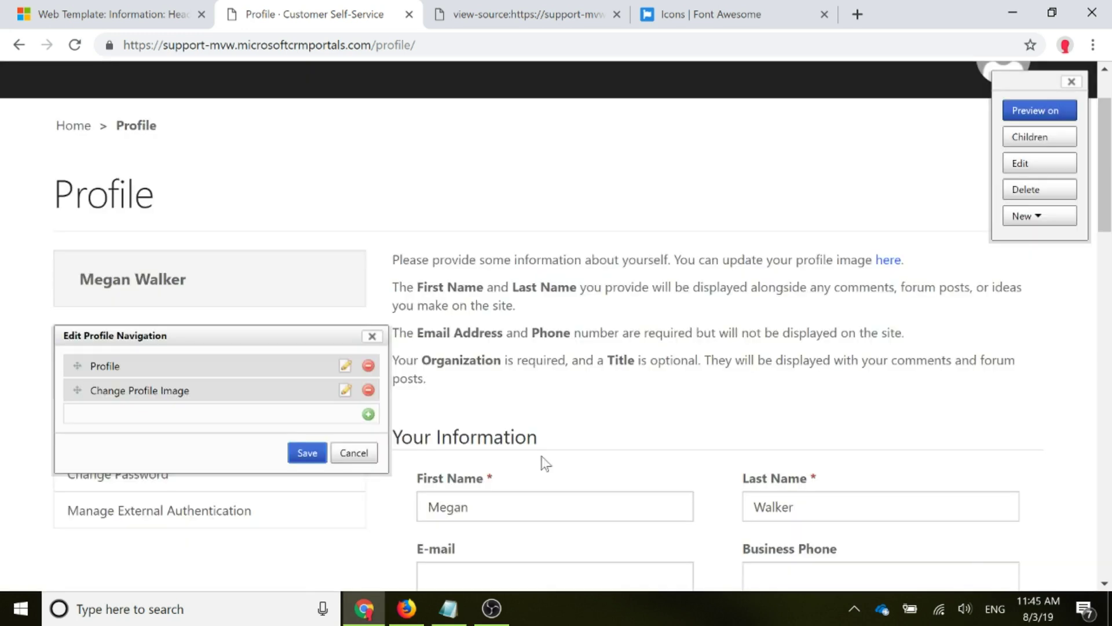
left_click(306, 453)
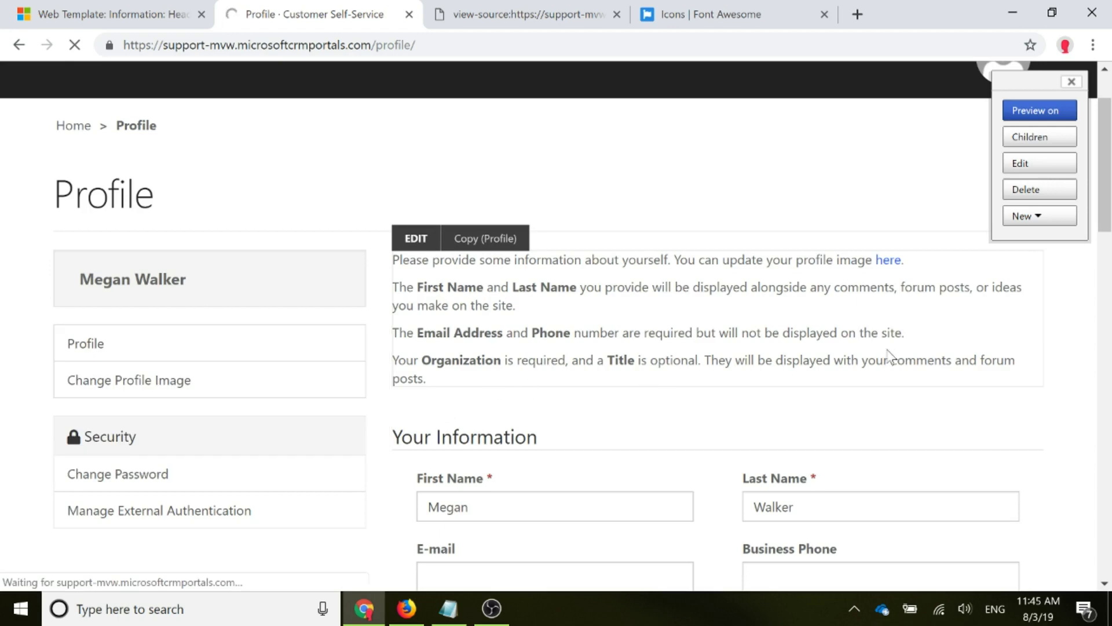
scroll(651, 385, "down", 3)
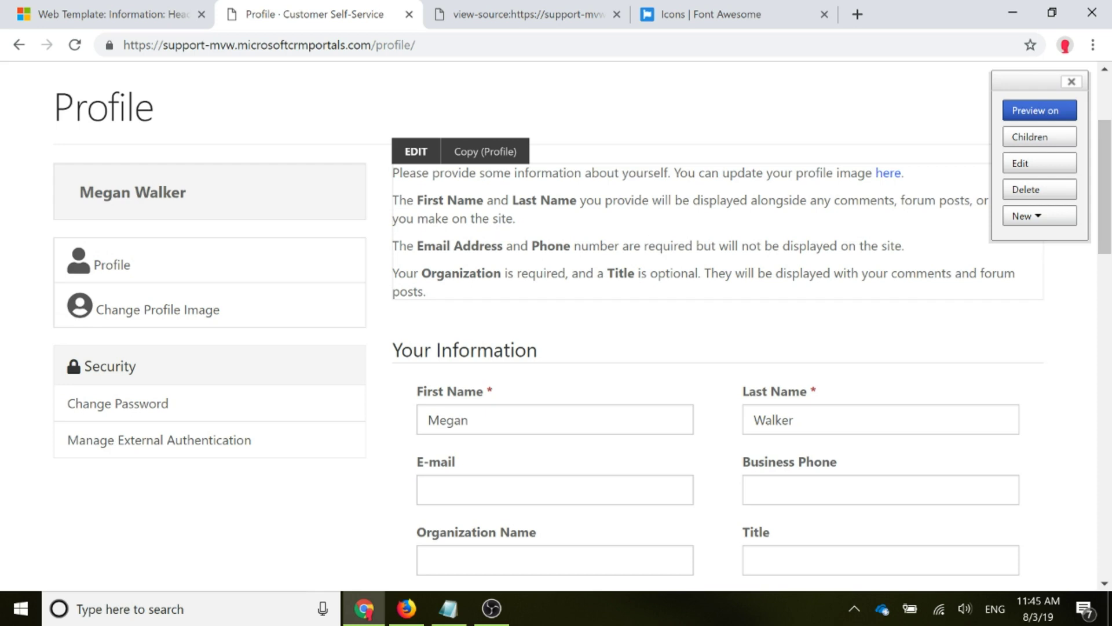
- In the Profile page copy's HTML source, insert "Hello {{ user.firstname }}" above the first paragraph, between light green fa-quote-left and fa-quote-right icon spans
left_click(416, 154)
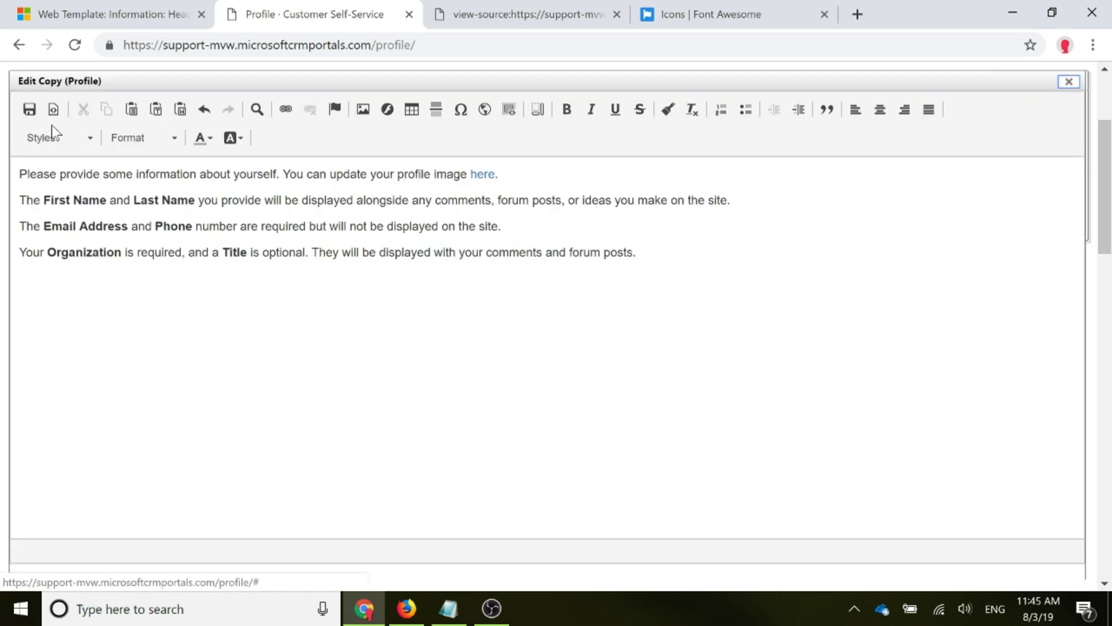
left_click(53, 110)
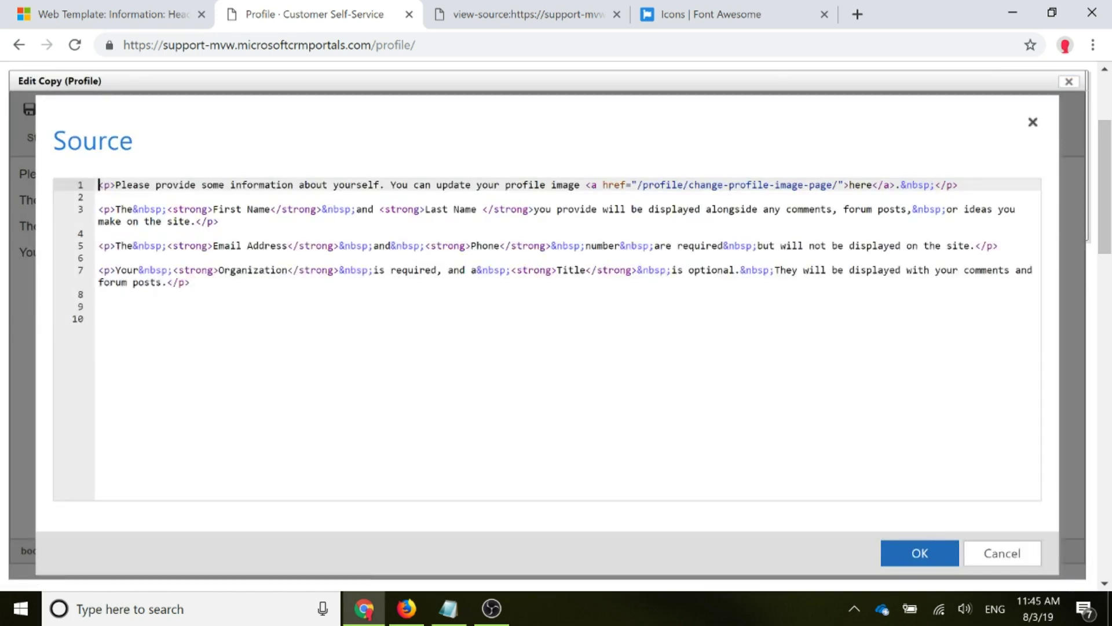
key("alt+Tab")
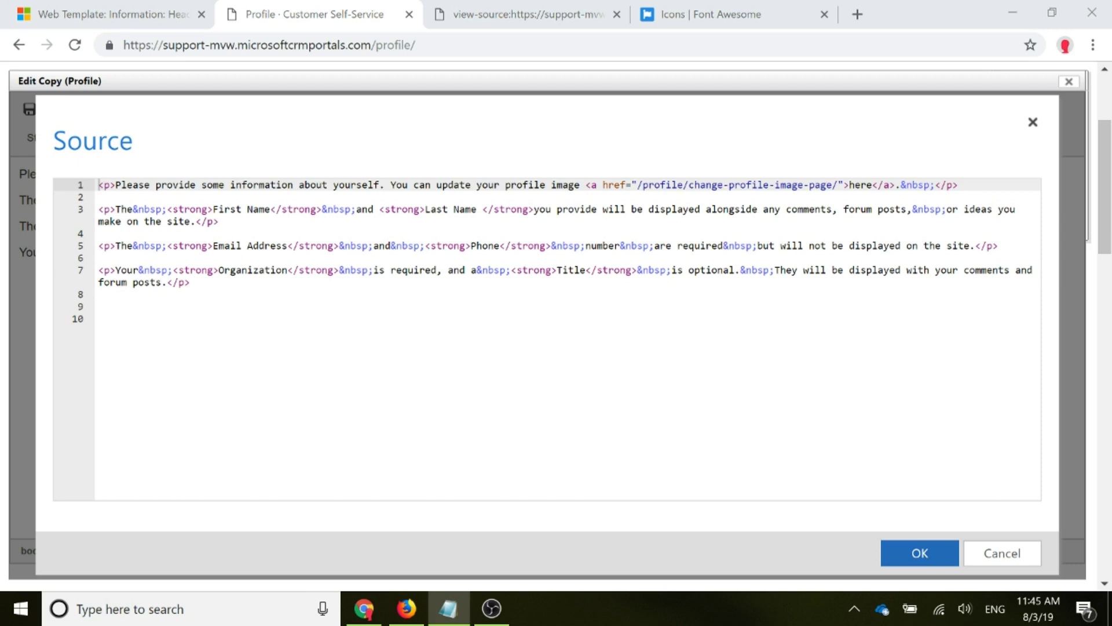
key("alt+Tab")
key("Return")
key("Up")
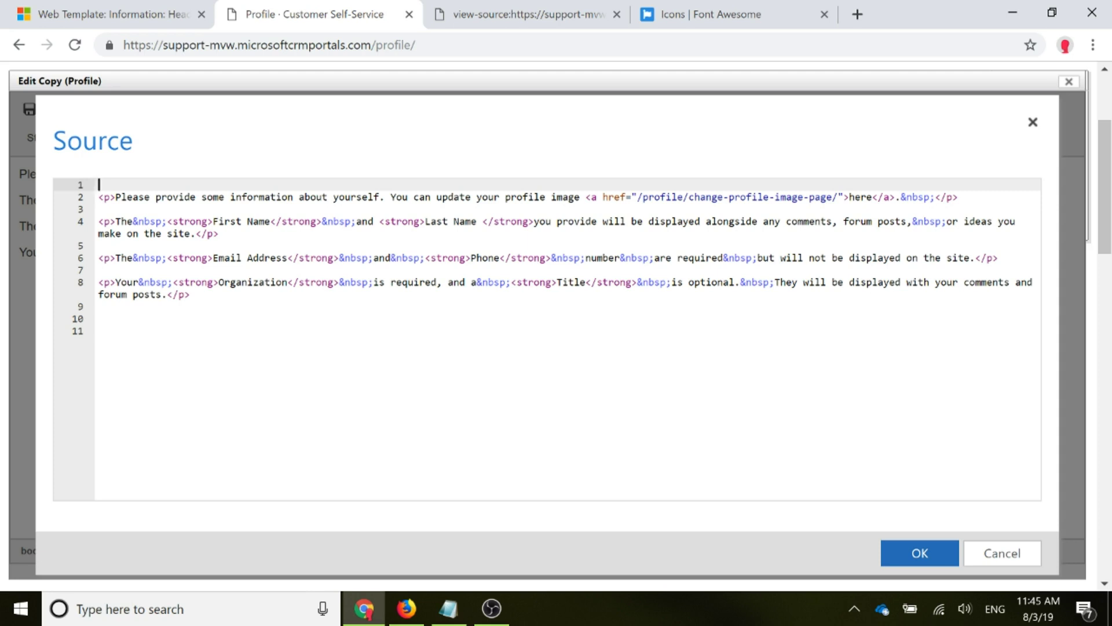
type("<span style=\"font-size: 1.5em; color: LightGreen;\">   <i class=\"fas fa-quote-left\"></i> </span> Hello {{ user.firstname }} <span style=\"font-size: 1.5emx; color: LIghtGreen;\">   <i class=\"fas fa-quote-right\"></i> </span>")
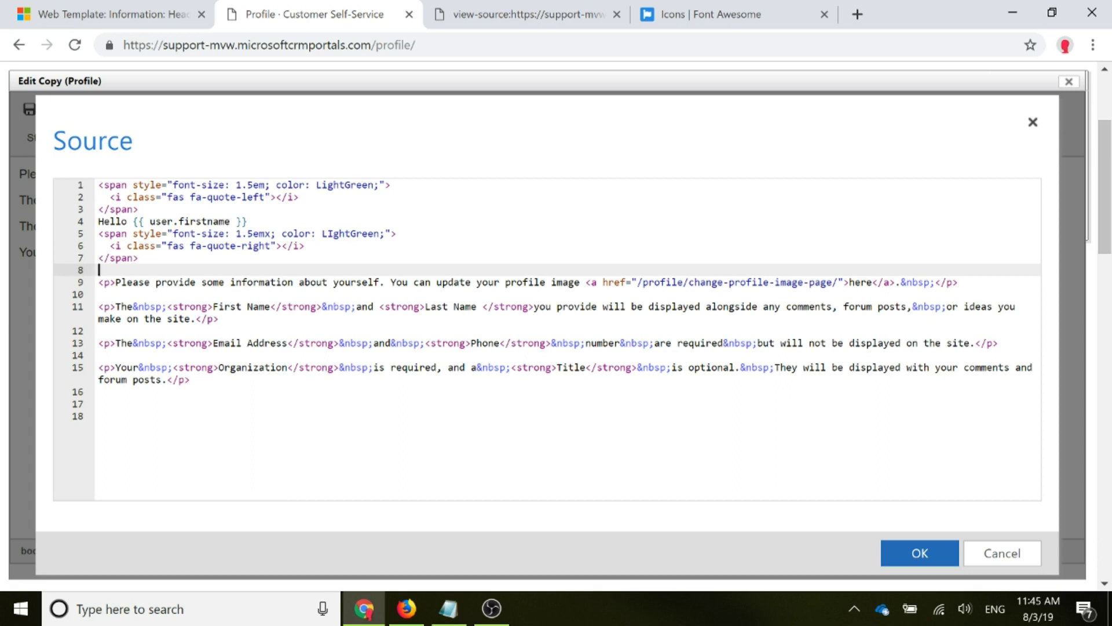
- Review the opening span's styling and the greeting line, then apply the source changes and save the Profile page copy
left_click_drag(390, 184, 98, 184)
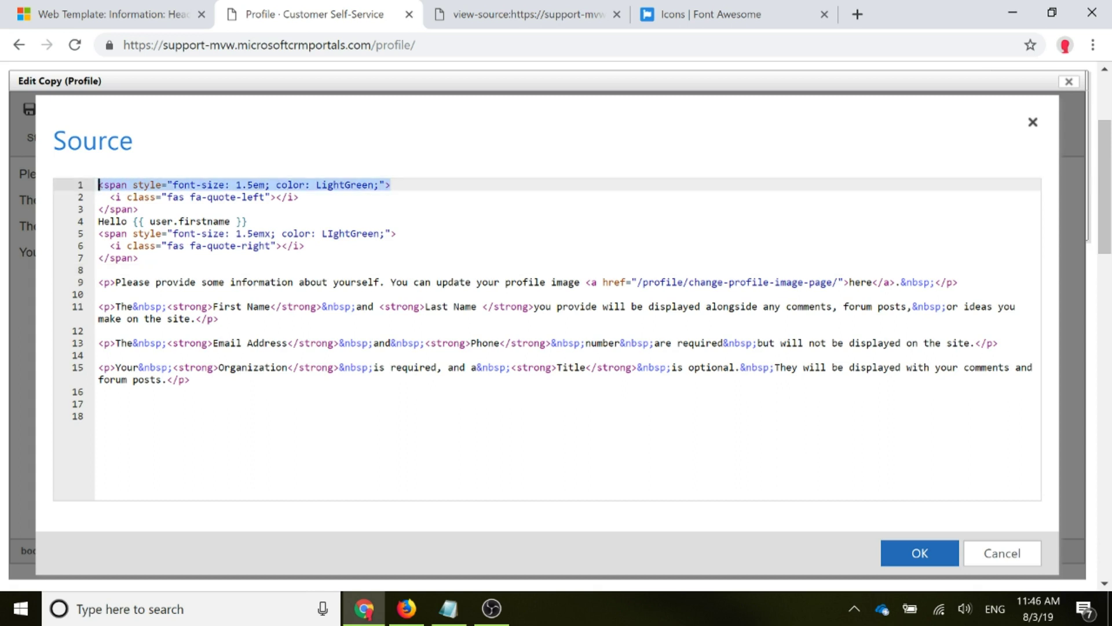
left_click(253, 185)
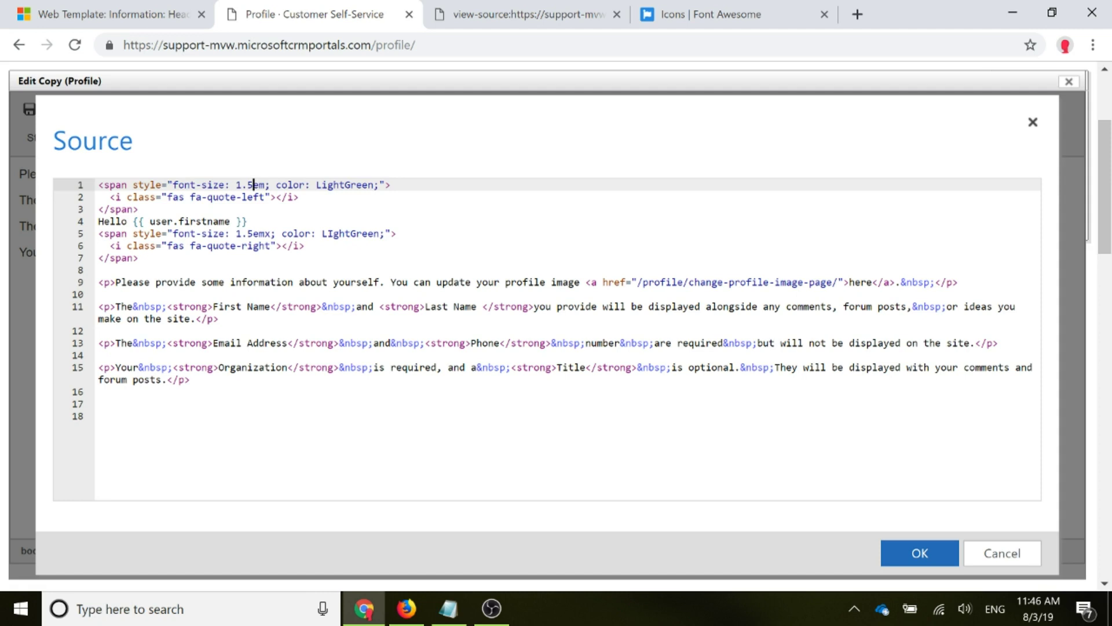
left_click_drag(246, 221, 97, 220)
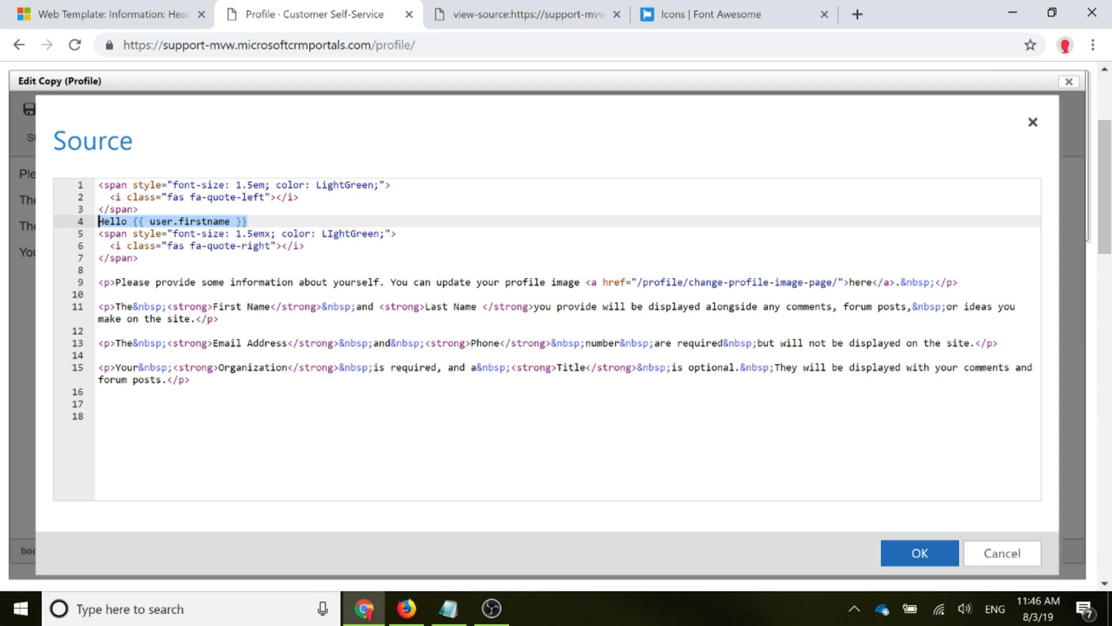
left_click(914, 555)
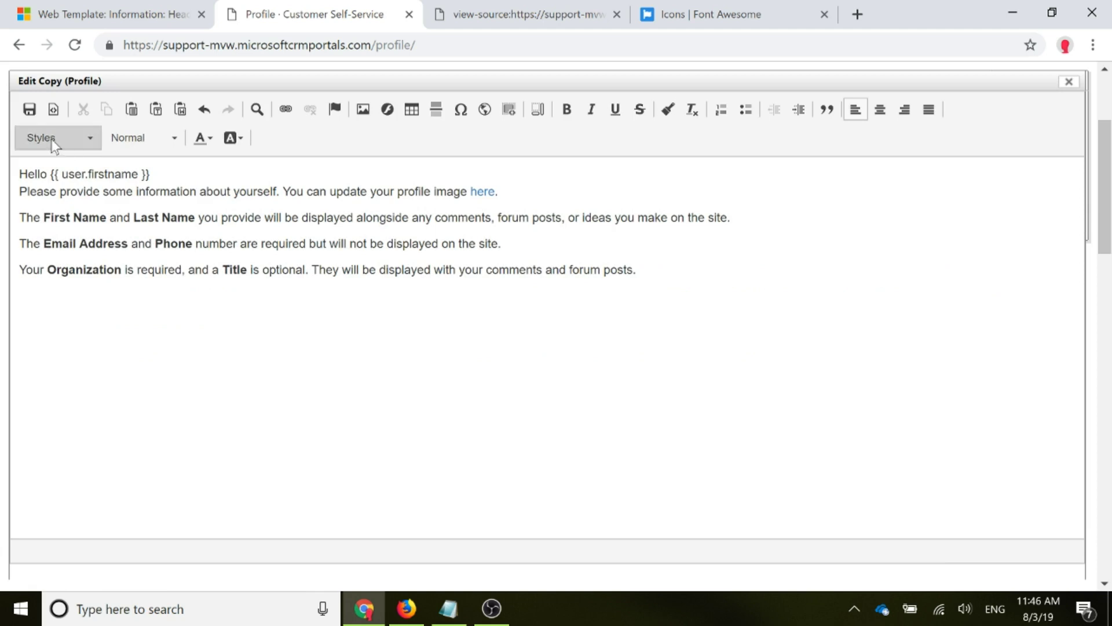
left_click(23, 111)
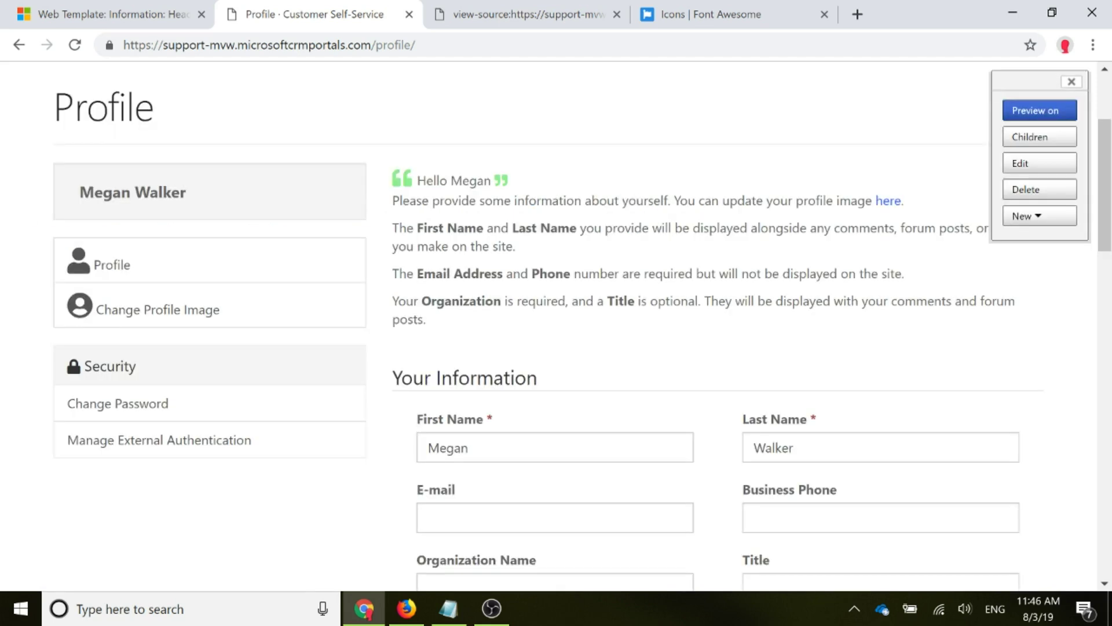
- Below the greeting in the Profile source, add if user.jobtitle: fa-check fa-2x "Your profile is up to date.", else fa-times fa-2x "Please provide your current Job Title below."
key("alt+Tab")
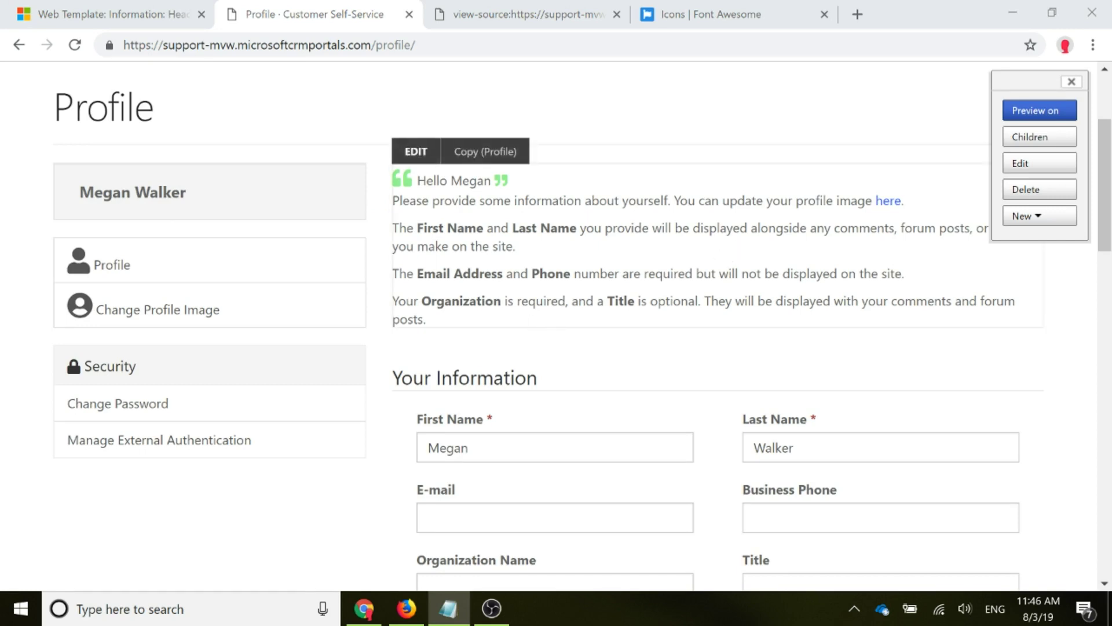
left_click(416, 151)
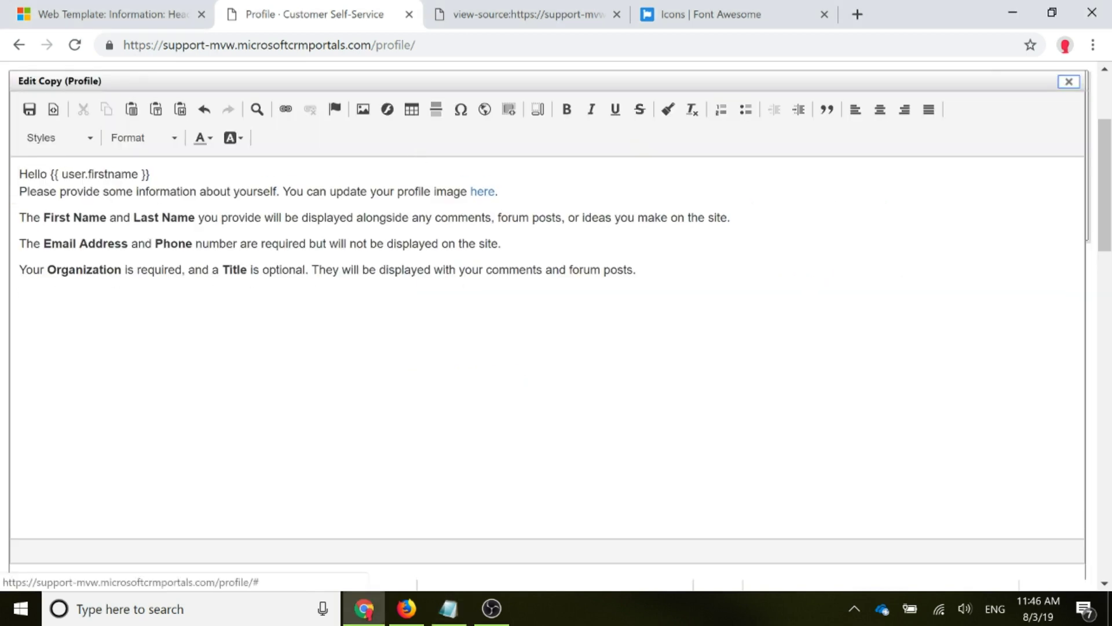
left_click(53, 109)
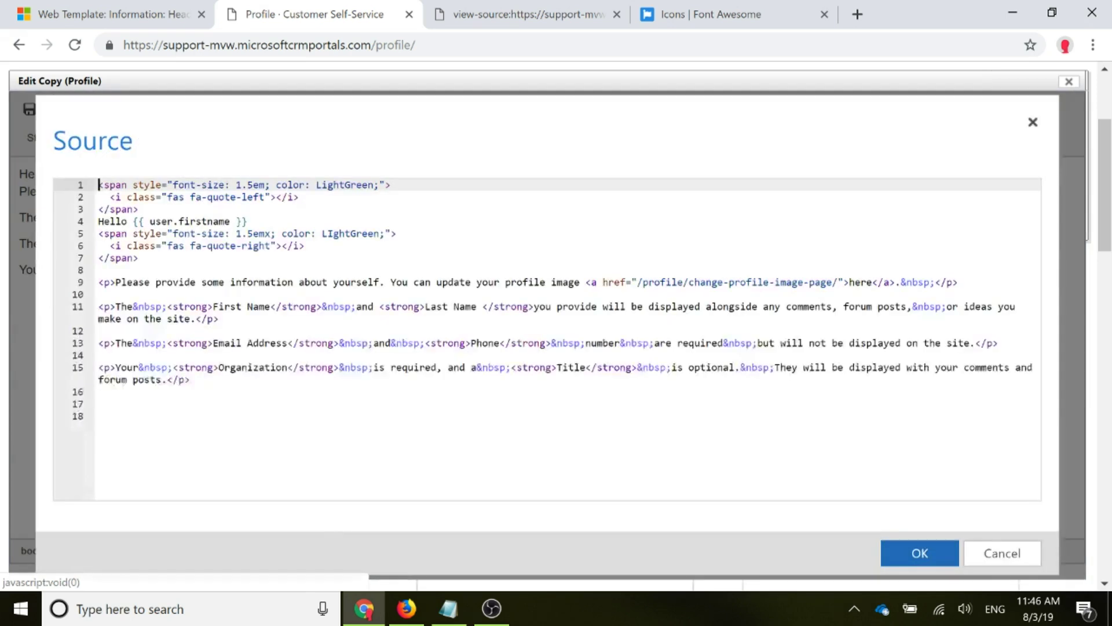
left_click(139, 258)
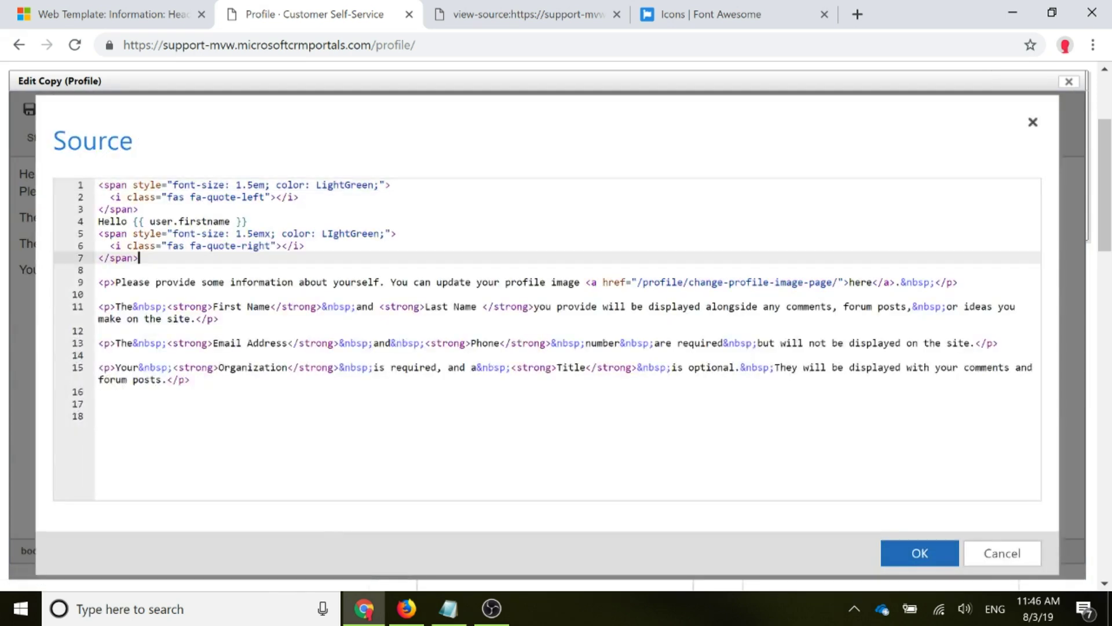
type("<br><br>")
key("Return")
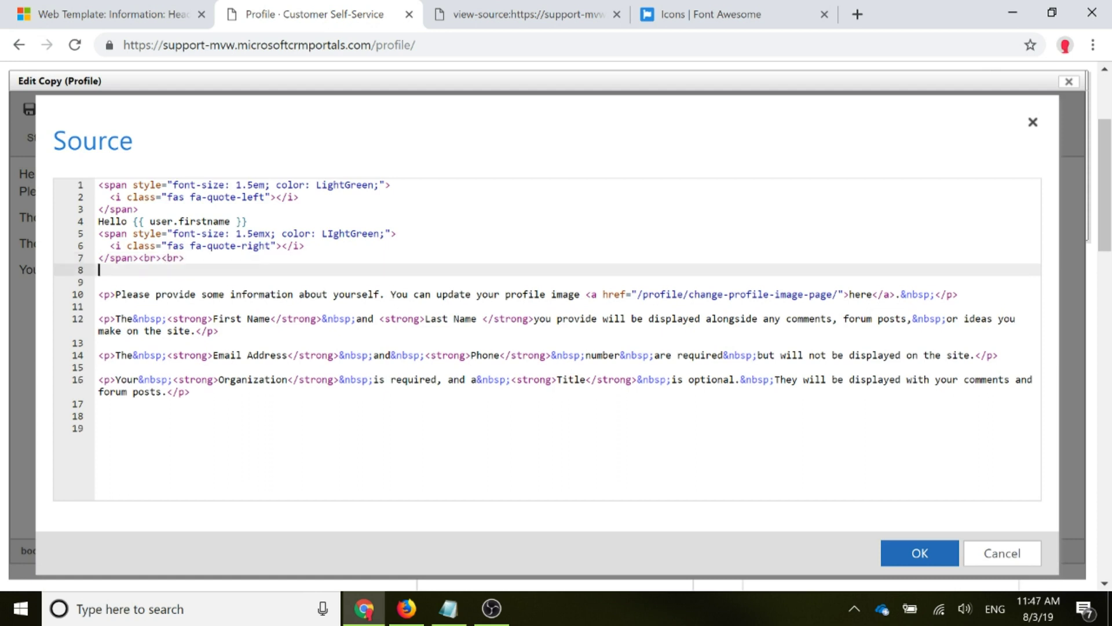
type("<br> <br>{% if user.jobtitle %} <i class=\"fas fa-check fa-2x\"></i> - Your profile is up to date. {% else %} <i class=\"fas fa-times fa-2x\"></i> - Please provide your current Job Title below. {% endif %} <p></p> <p>")
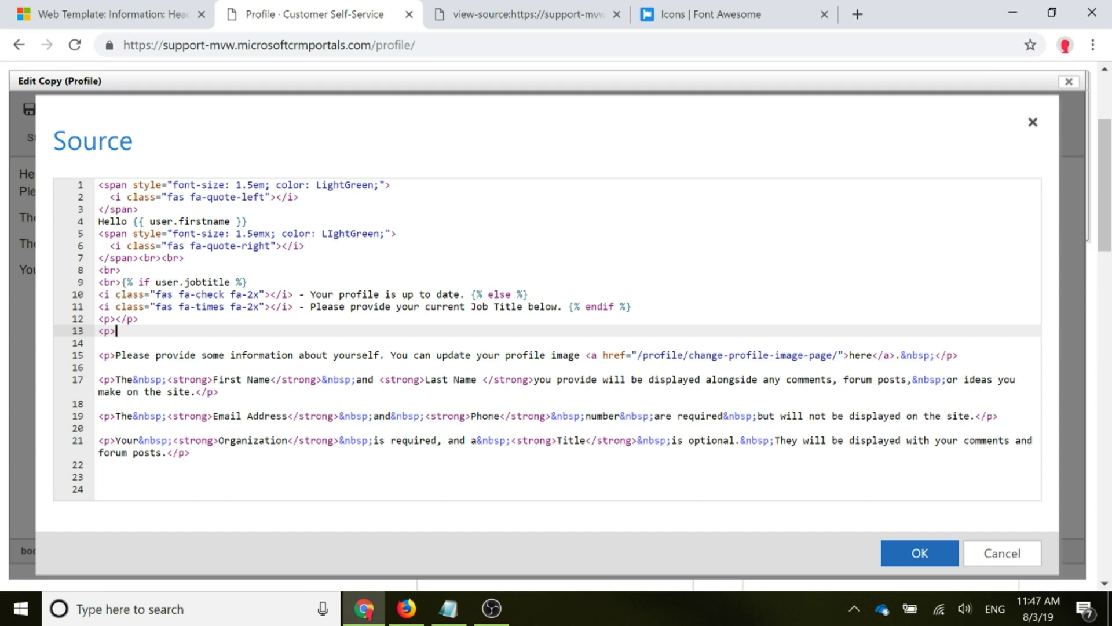
- Review the fa-check, fa-times and fa-2x classes in the job title condition, then apply the source and save the Profile copy
left_click_drag(179, 295, 224, 295)
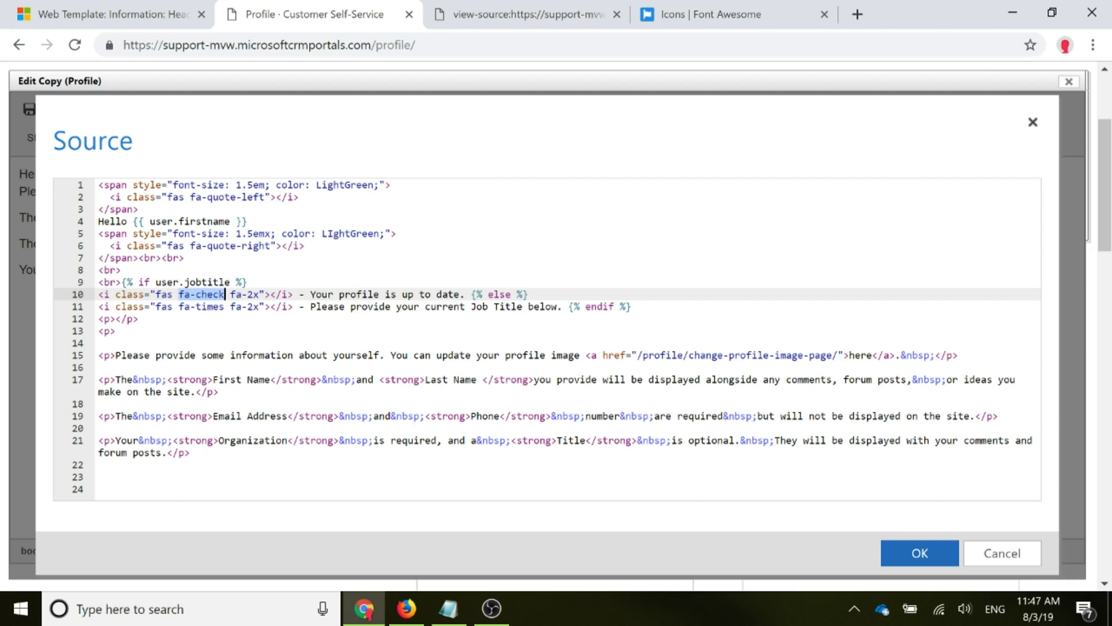
left_click_drag(196, 307, 224, 307)
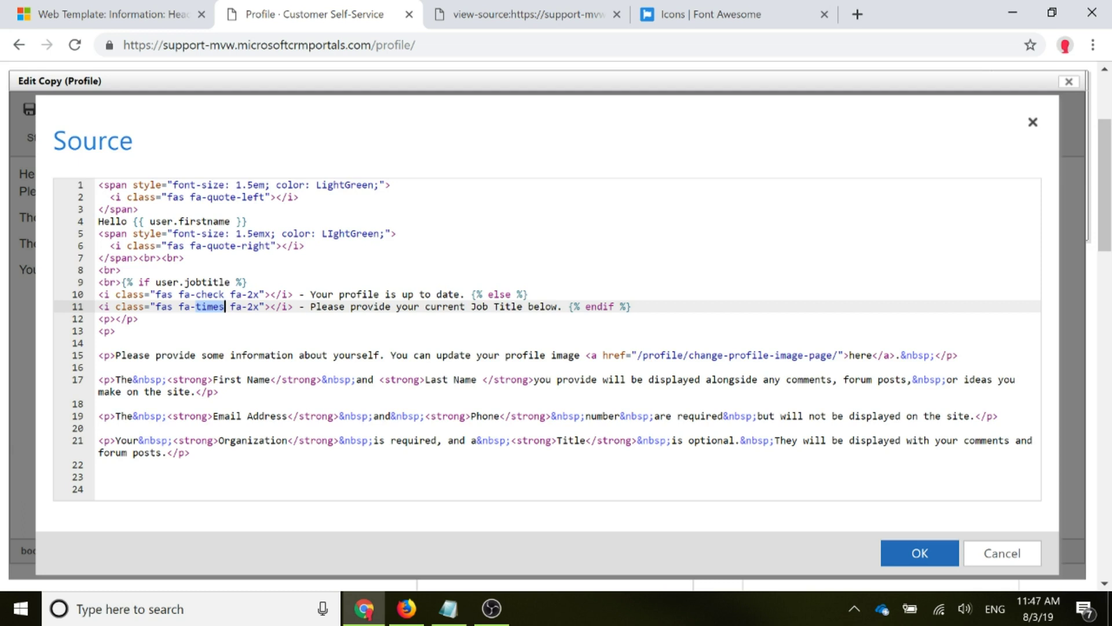
key("Right")
key("Right")
key("shift+Right")
key("shift+Right")
key("shift+Right")
key("shift+Right")
key("shift+Right")
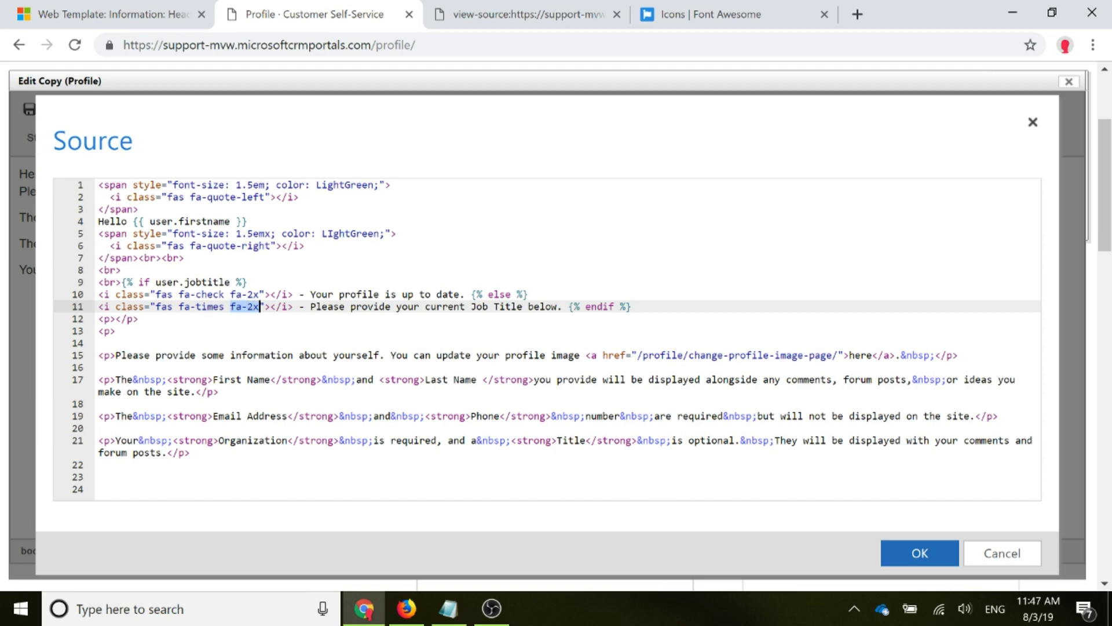
left_click(909, 555)
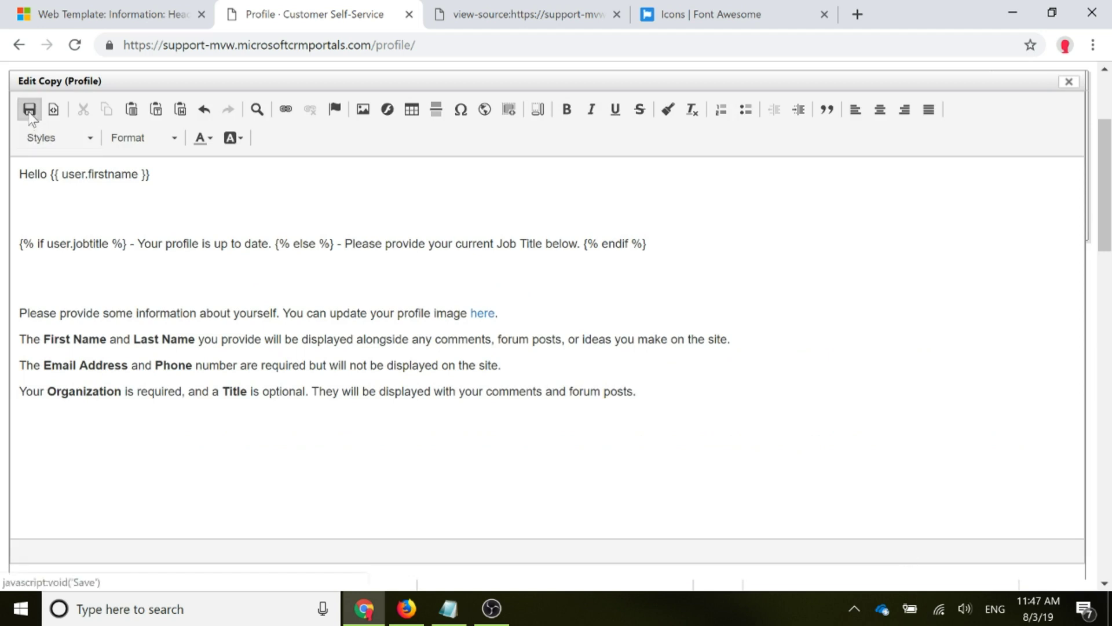
left_click(30, 109)
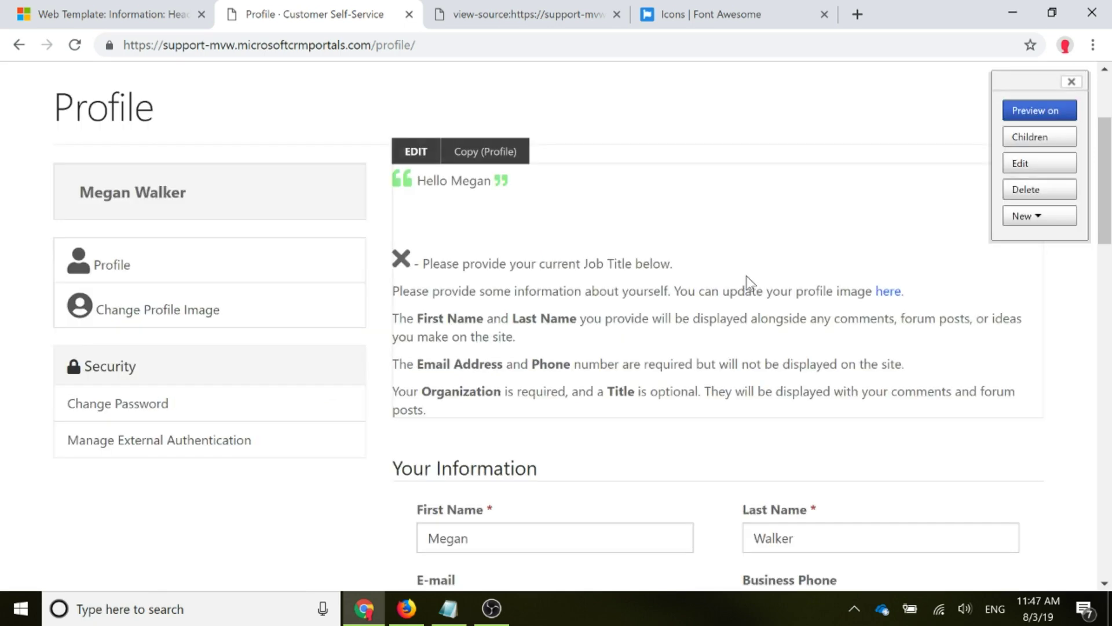
- Reopen the Profile copy's HTML source and delete three of the four <br> tags between the closing span and the job title condition
left_click(416, 151)
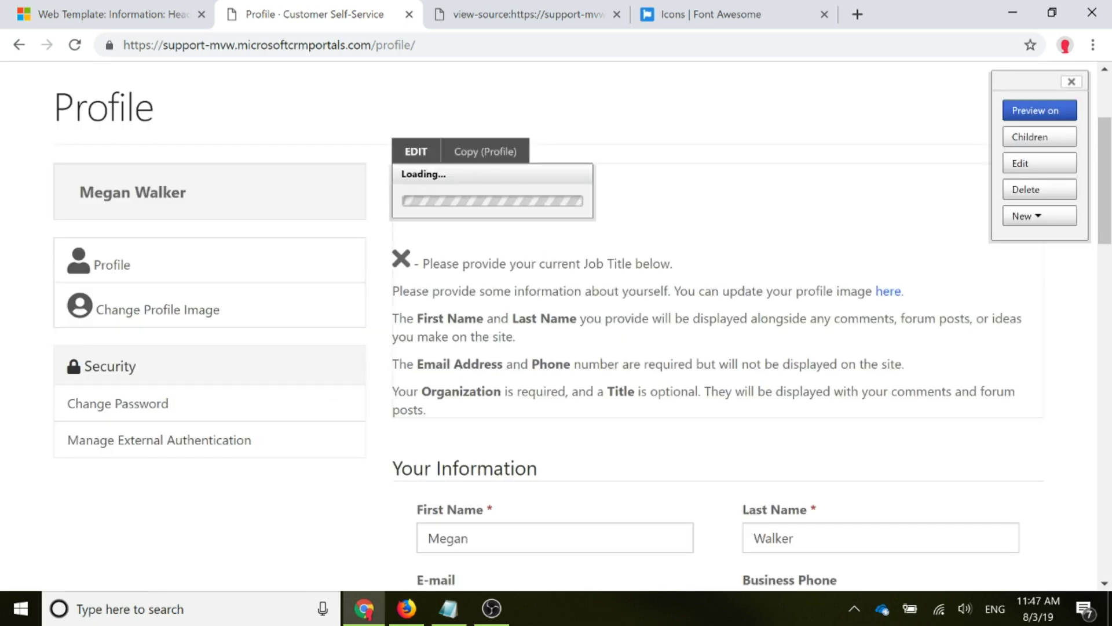
left_click(55, 108)
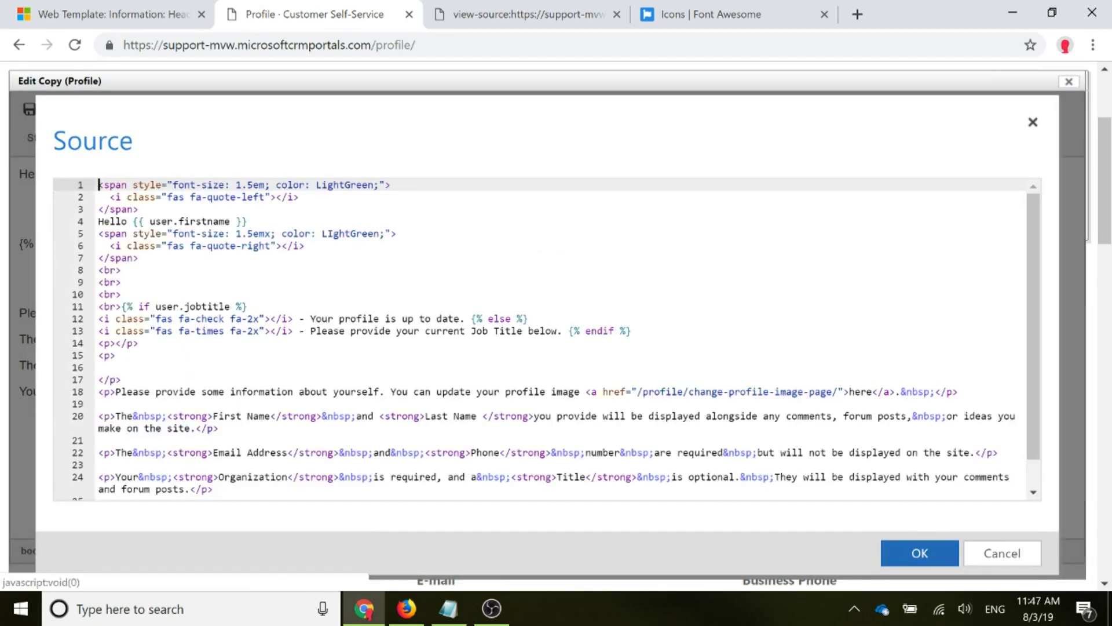
left_click(1030, 552)
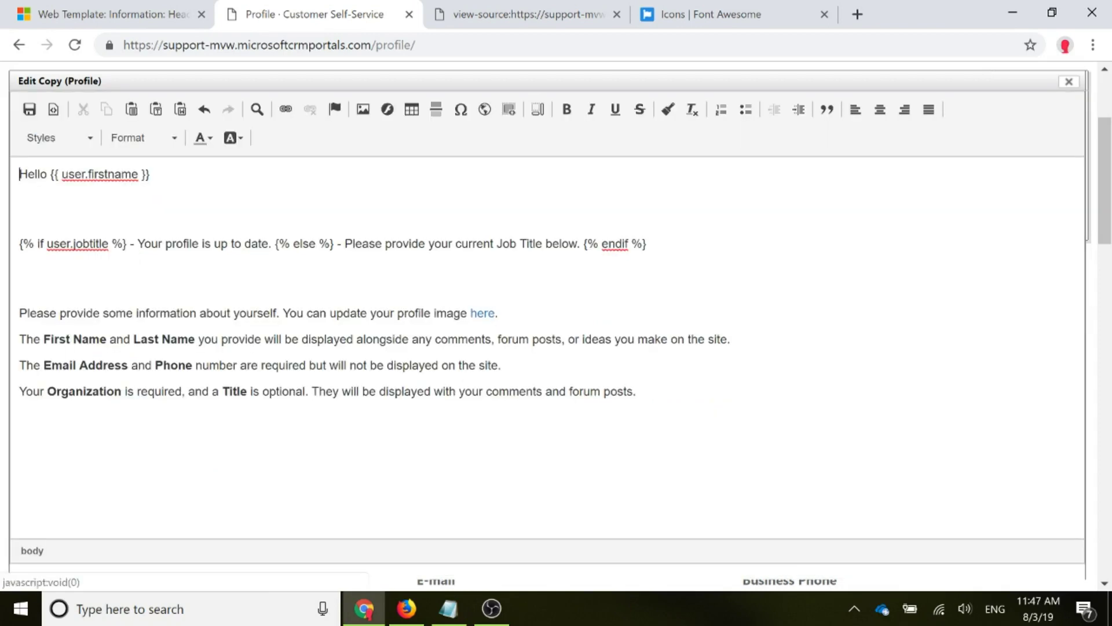
left_click(53, 110)
left_click(122, 282)
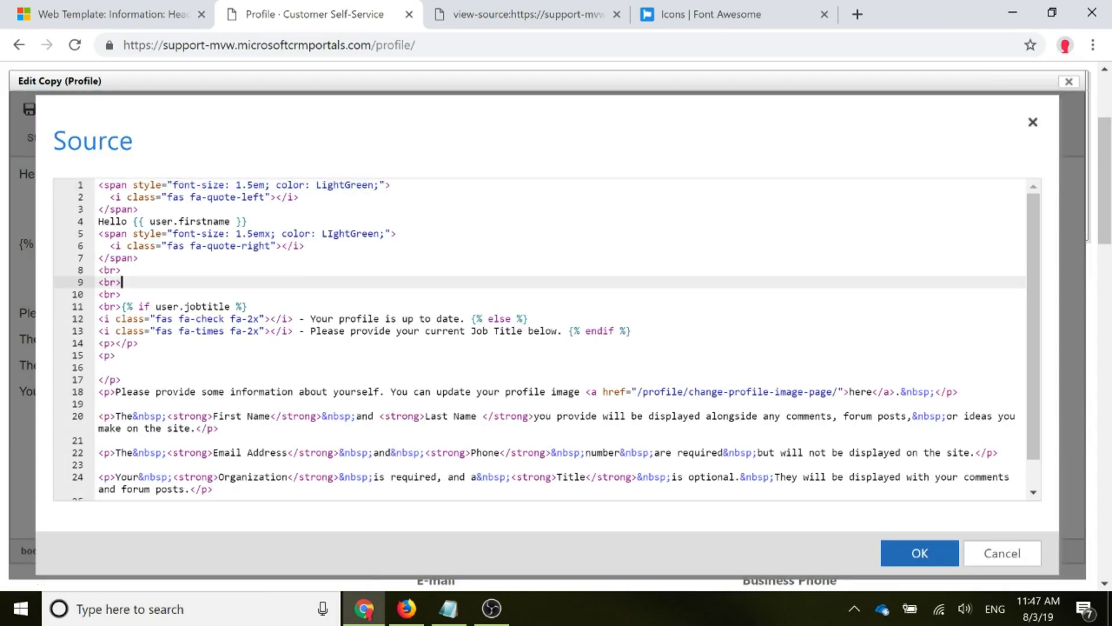
key("BackSpace")
key("BackSpace")
key("BackSpace")
key("BackSpace")
key("BackSpace")
key("BackSpace")
key("BackSpace")
key("BackSpace")
key("BackSpace")
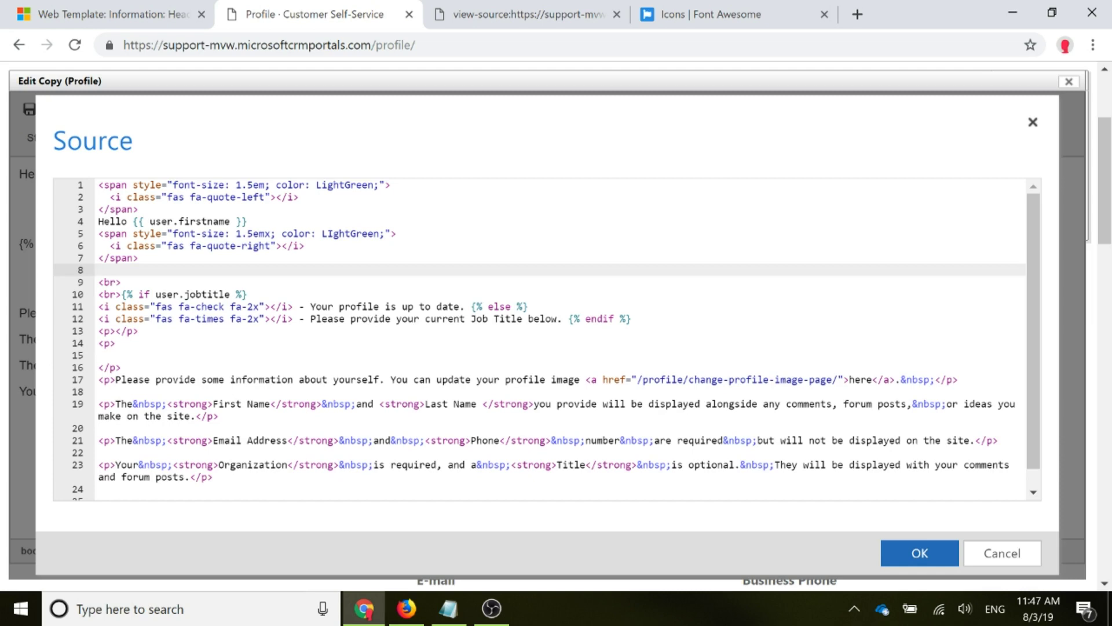
left_click(123, 282)
key("shift+Home")
key("BackSpace")
- Delete the empty <p></p> pair and the stray <p> below the job title condition, then apply the source and save the Profile copy
left_click_drag(116, 342, 99, 331)
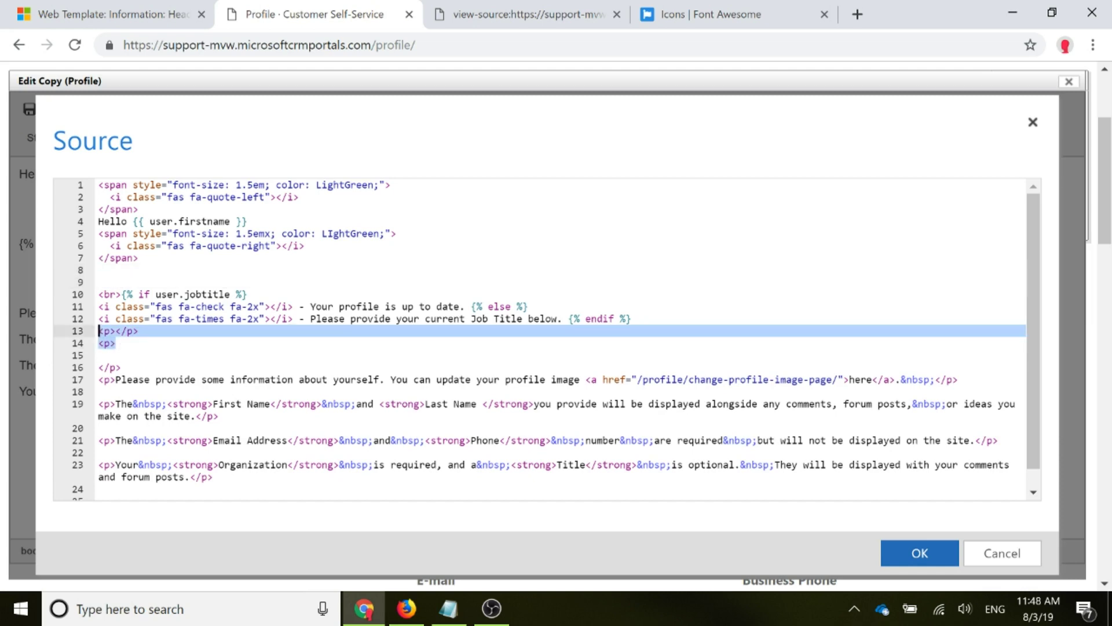
key("BackSpace")
left_click(918, 552)
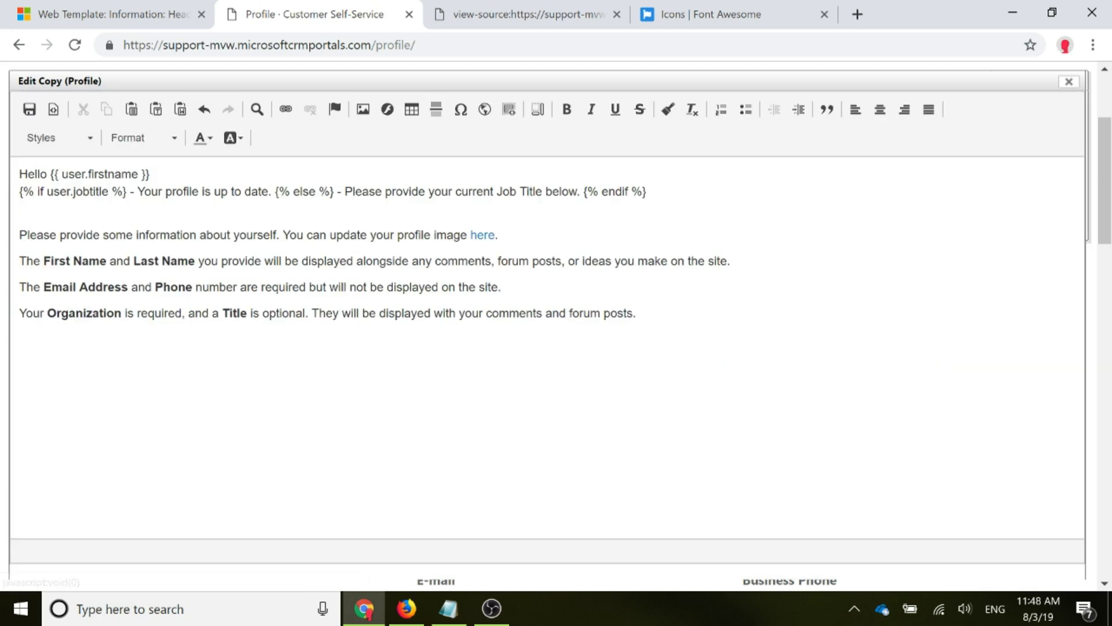
left_click(29, 109)
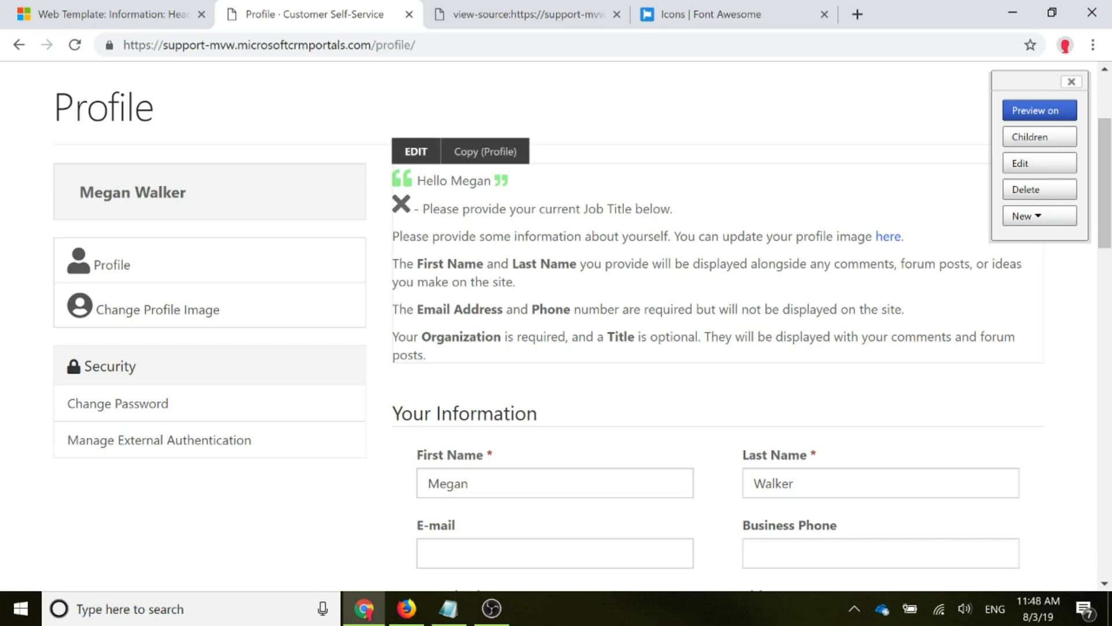
- Set the profile's Title to "CRM Consultant", update the profile, and check the message under the greeting
scroll(809, 342, "down", 5)
left_click(811, 362)
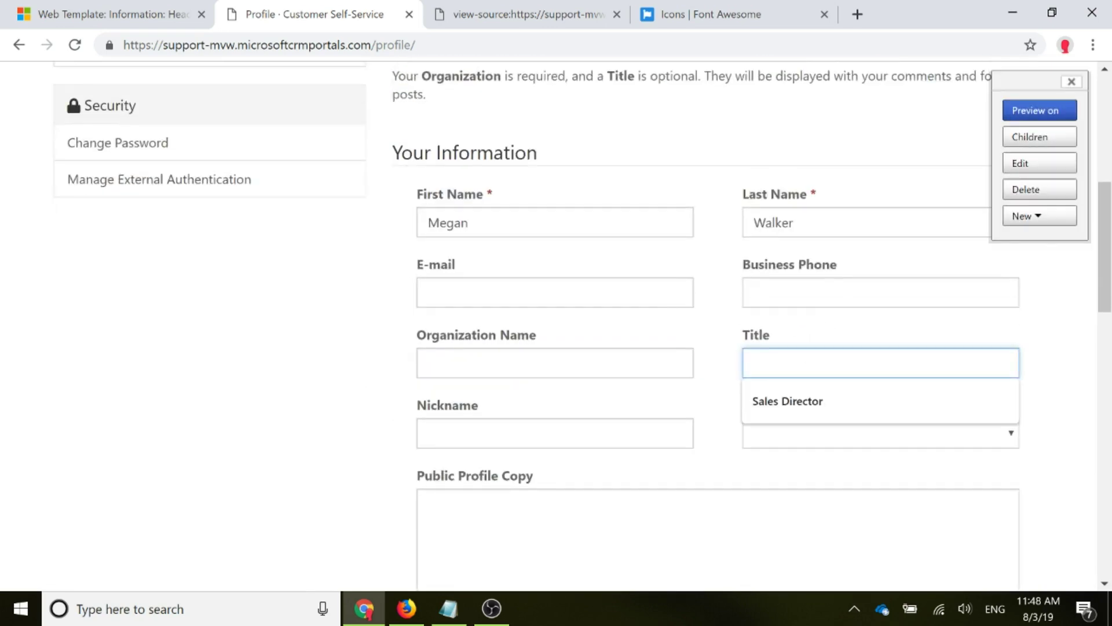
type("CRM Co")
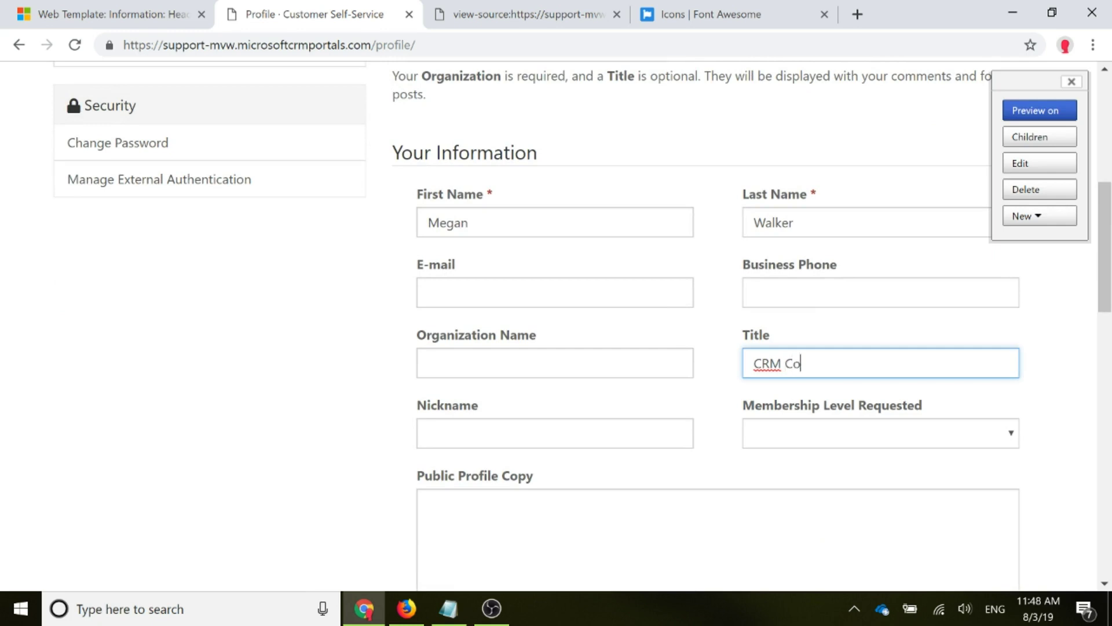
type("nsultant")
scroll(774, 400, "down", 12)
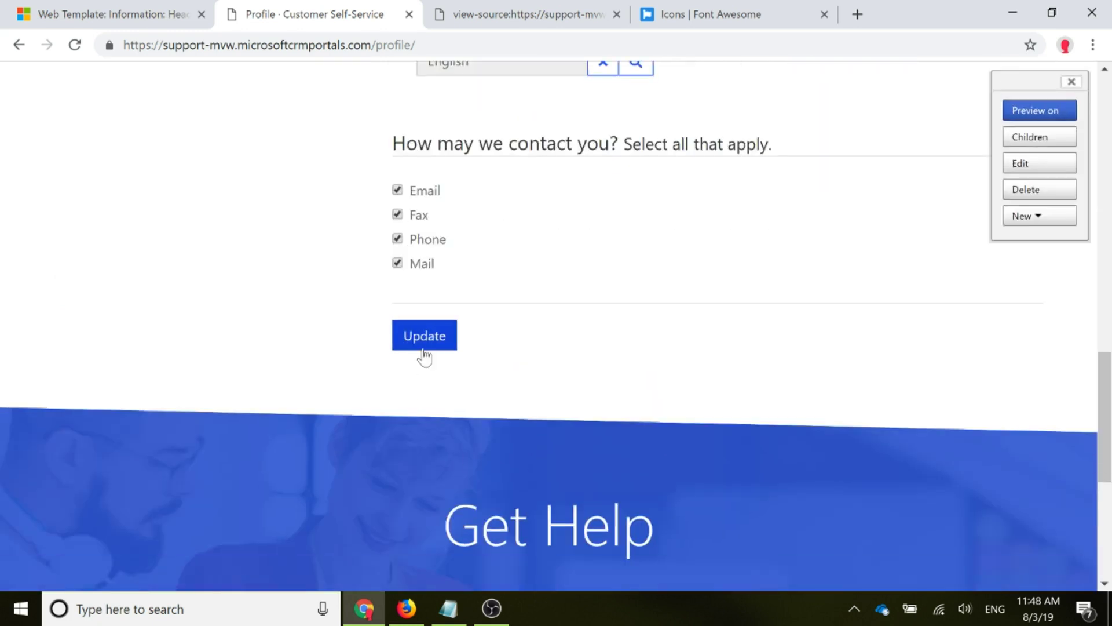
left_click(423, 350)
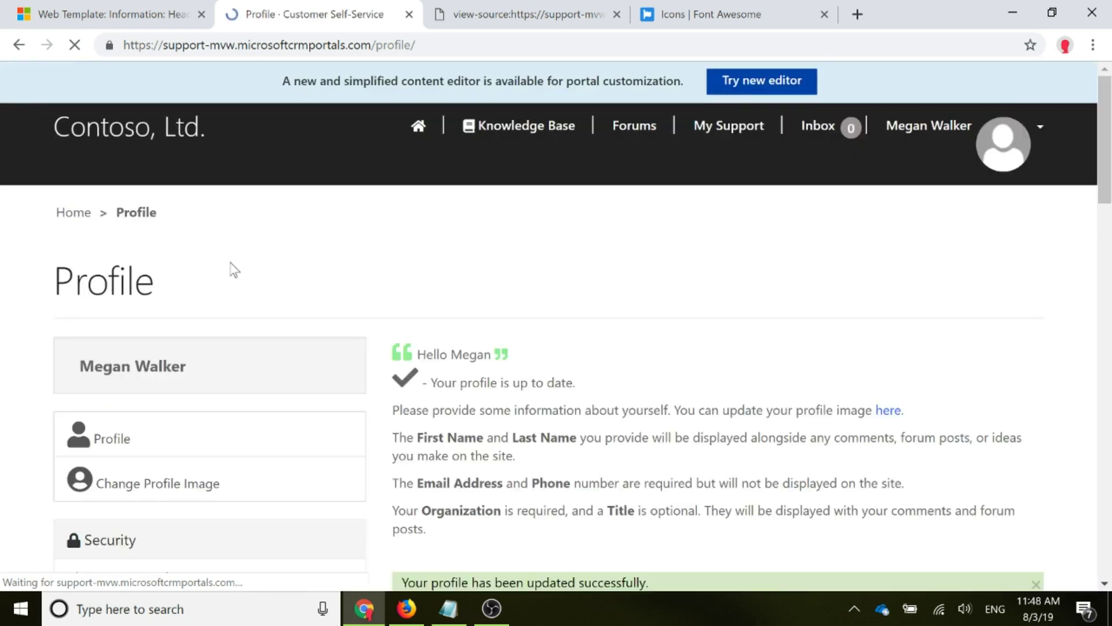
scroll(489, 354, "down", 3)
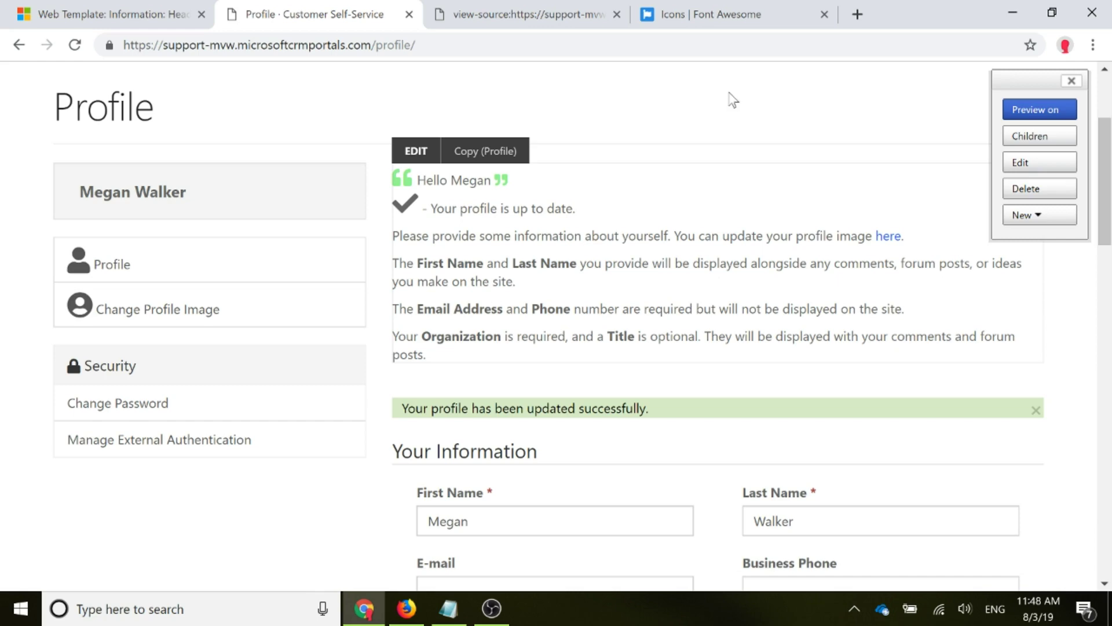
- Return to the Font Awesome site and view its Start page with the CDN stylesheet link
left_click(712, 14)
scroll(650, 280, "up", 6)
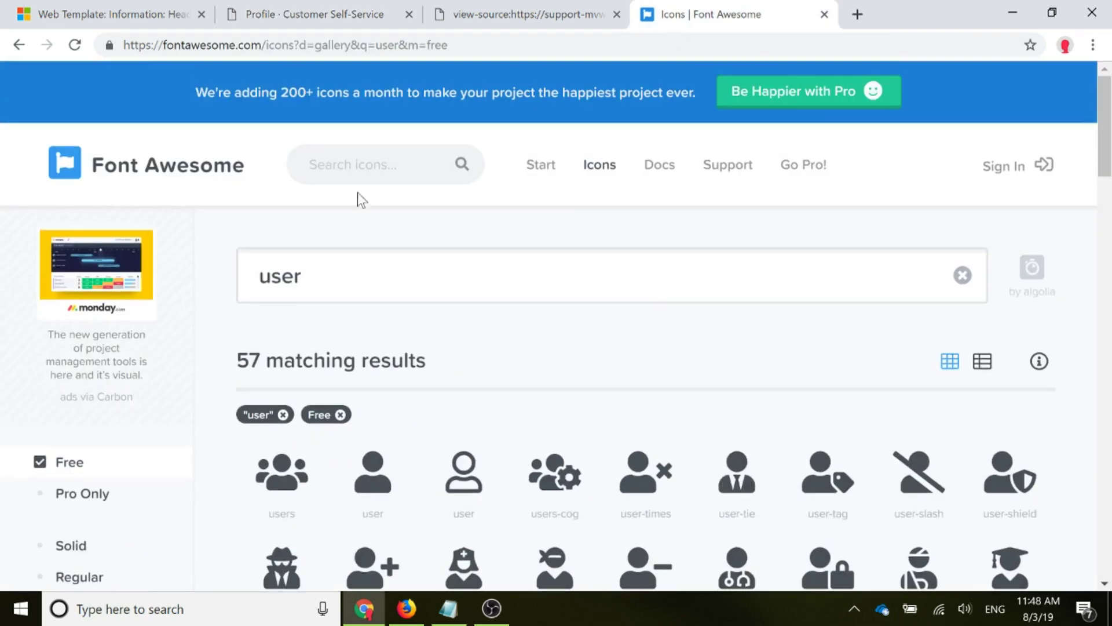
left_click(544, 168)
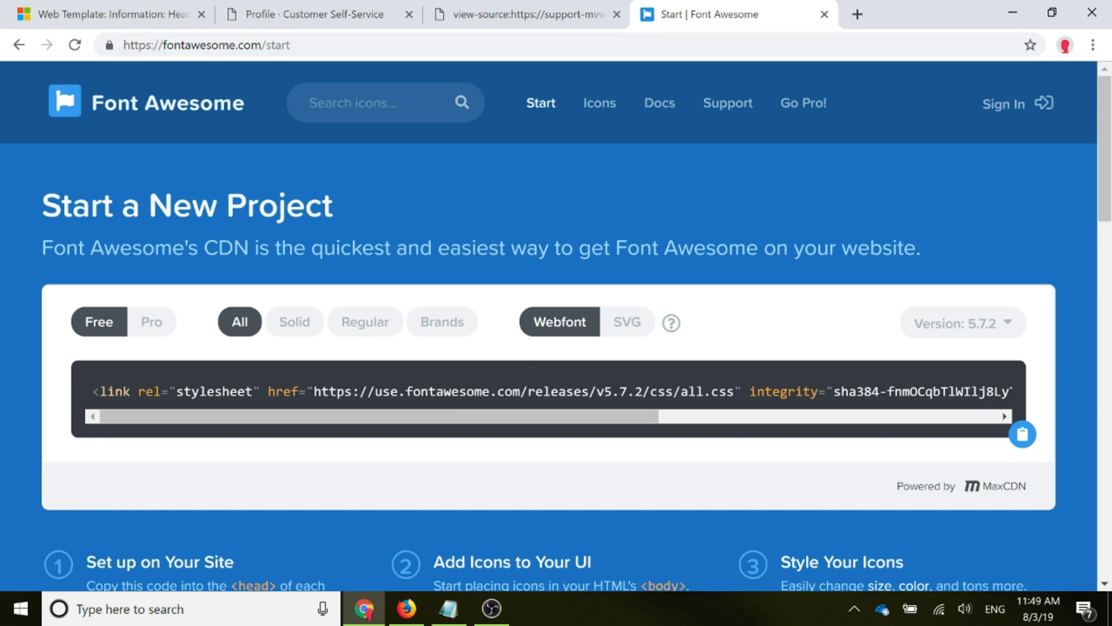
- Search the Font Awesome icons for "twitter" and for "linked"
left_click(359, 103)
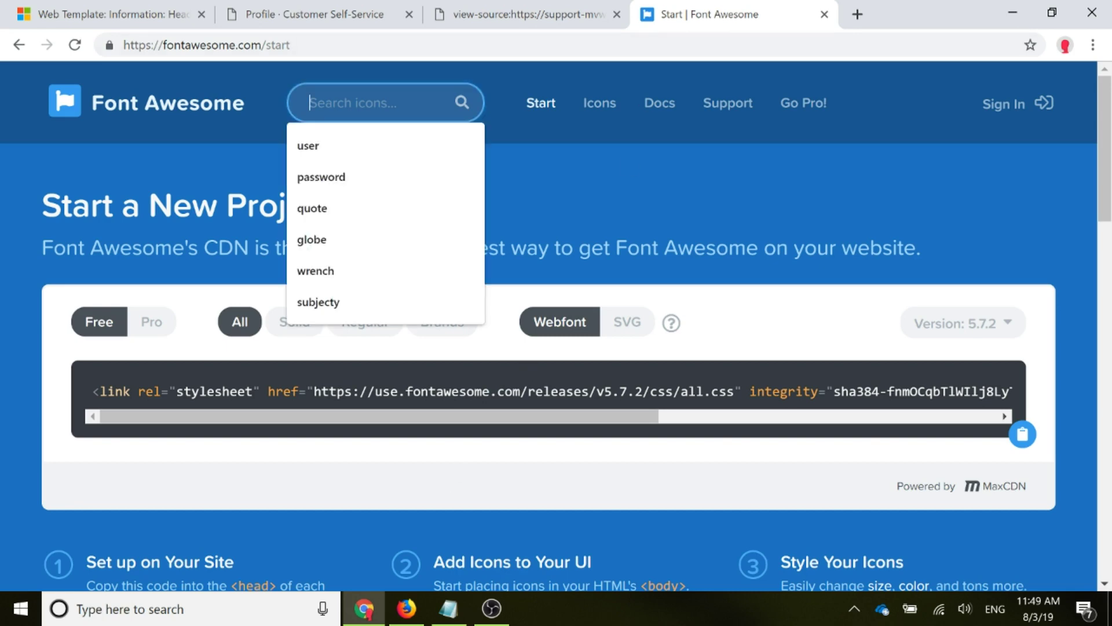
type("twitter")
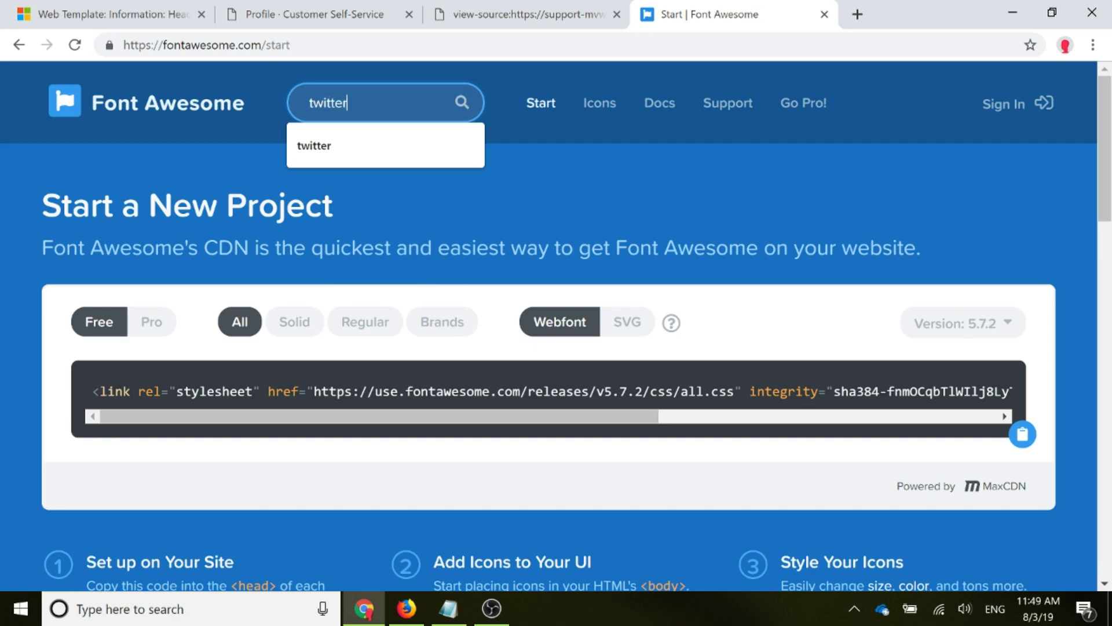
key("Return")
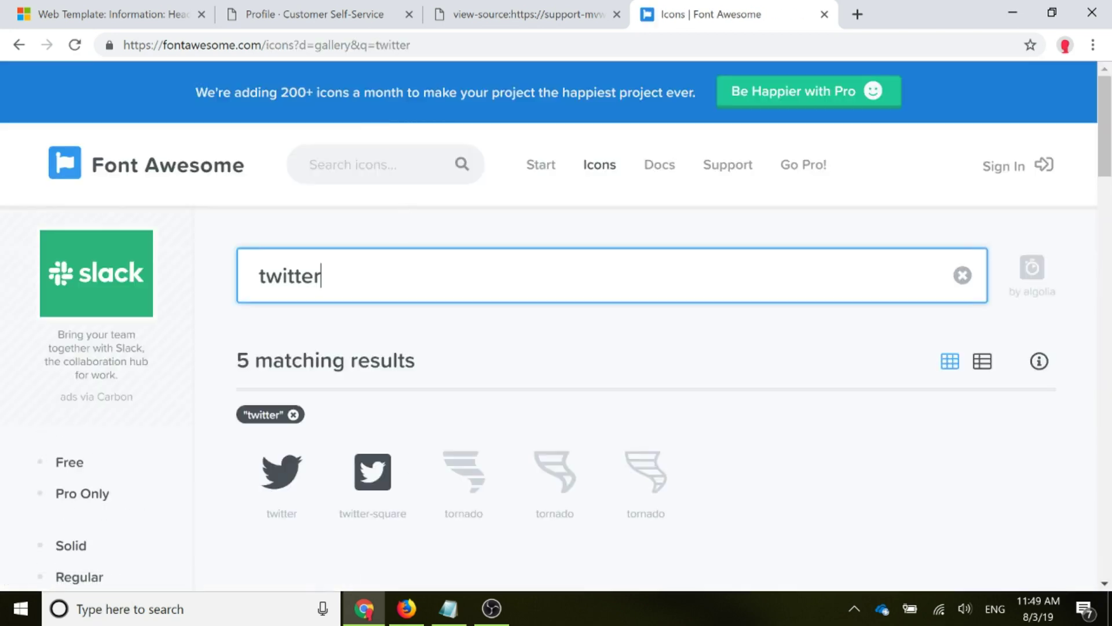
key("ctrl+a")
type("linked")
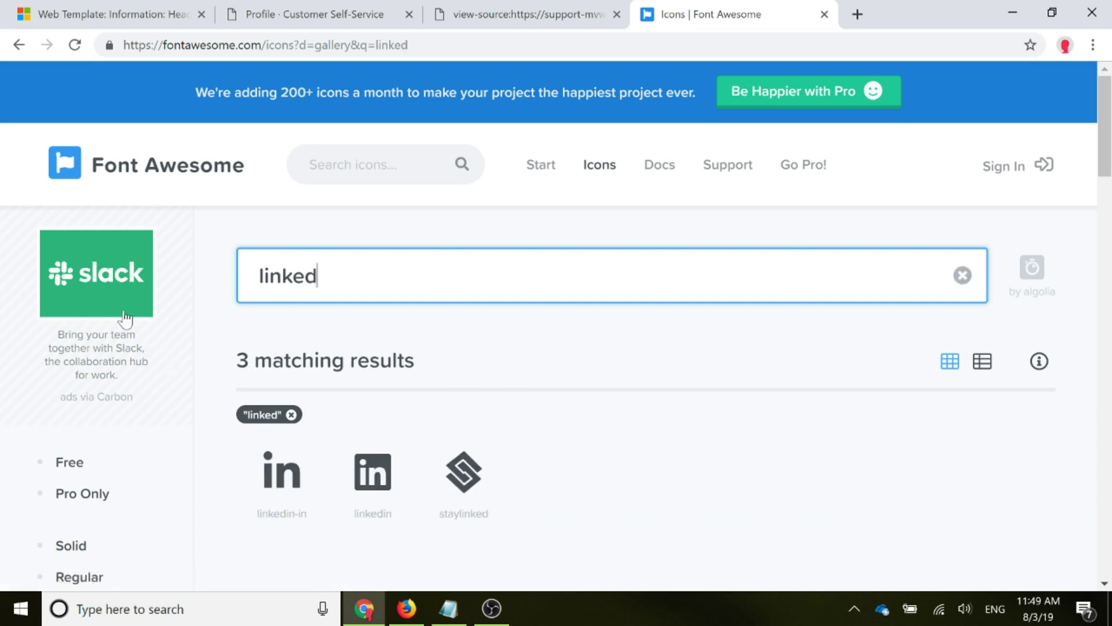
- Look through the full list of Font Awesome icon categories, from Accessibility to Writing, and return to the search results
scroll(124, 316, "down", 8)
scroll(133, 234, "down", 13)
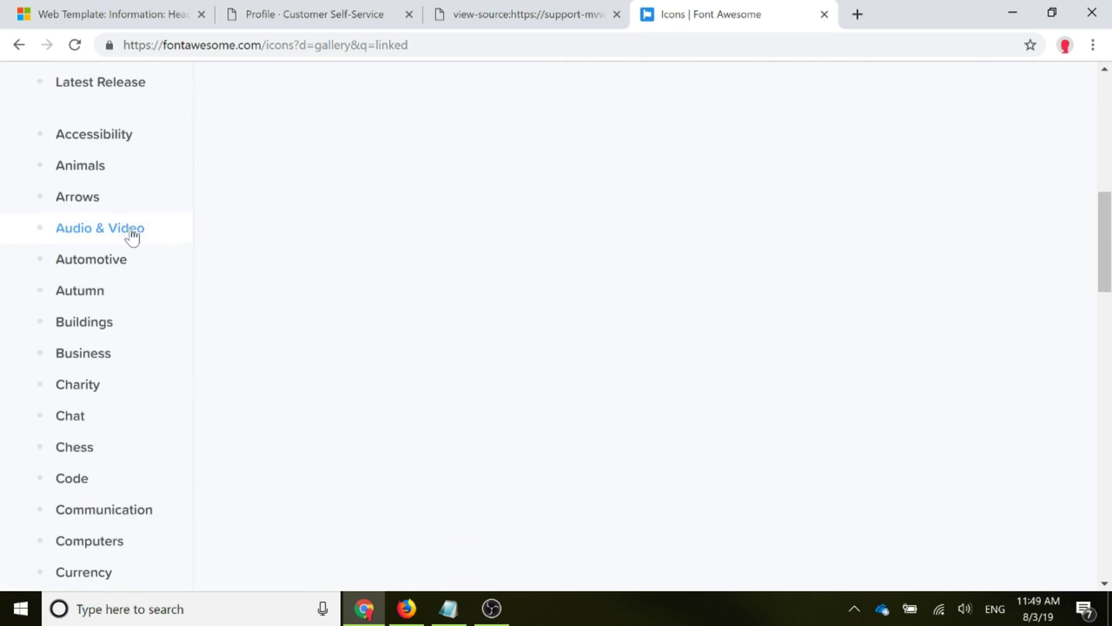
scroll(131, 280, "down", 7)
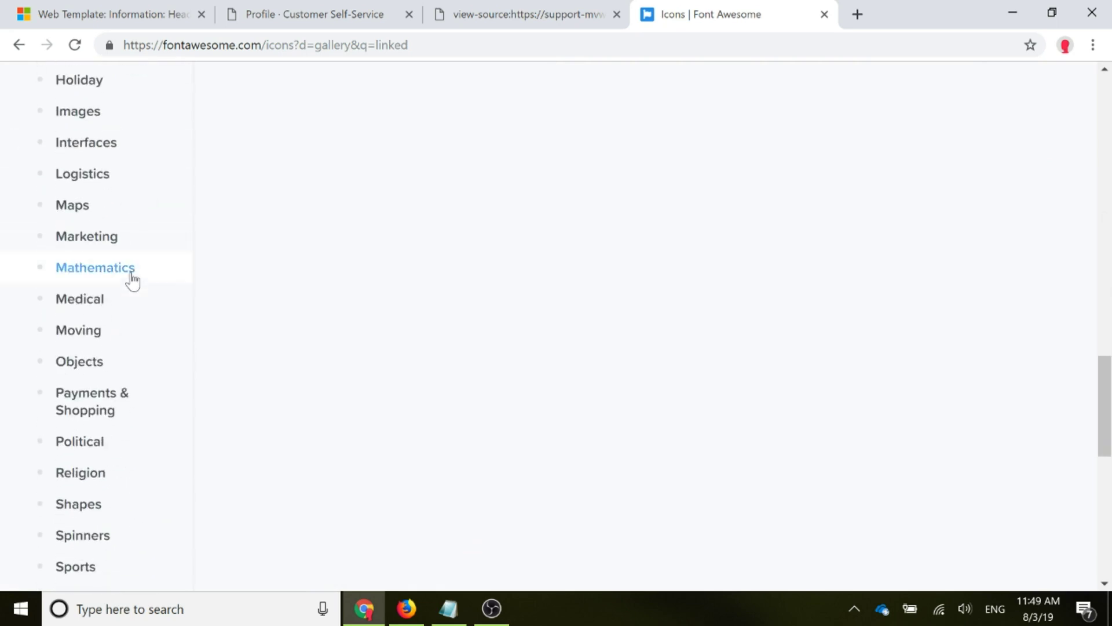
scroll(124, 311, "down", 4)
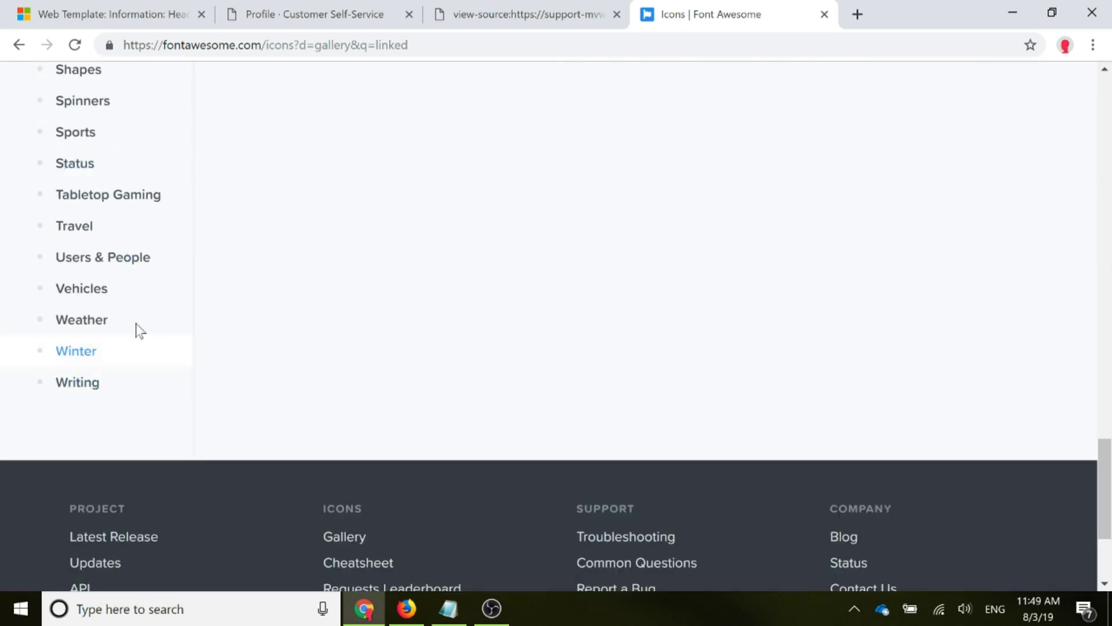
scroll(129, 287, "up", 20)
scroll(335, 347, "up", 6)
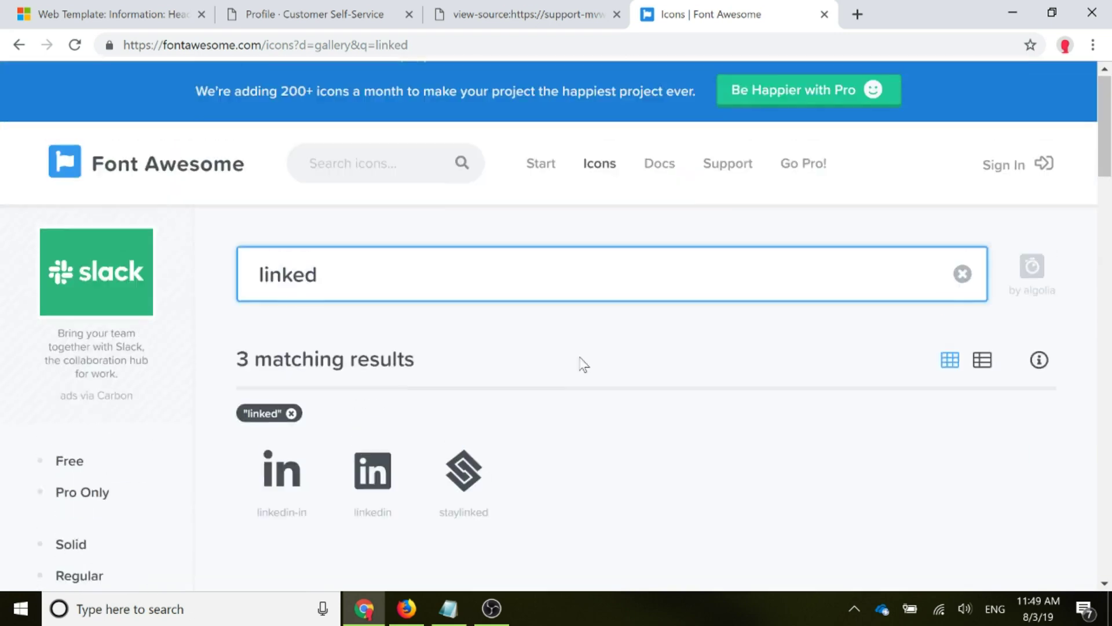